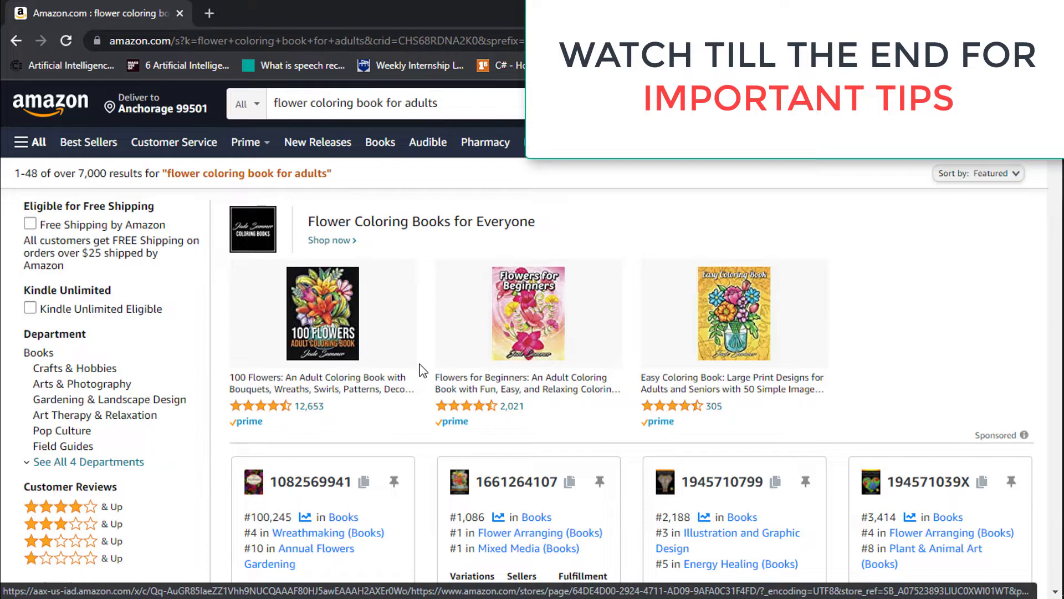
Examine the flower coloring book search results on Amazon, focusing on the Books sales rank of the 100 Flowers adult coloring book
{"action": "scroll", "coordinate": [419, 369], "scroll_direction": "down", "scroll_amount": 8}
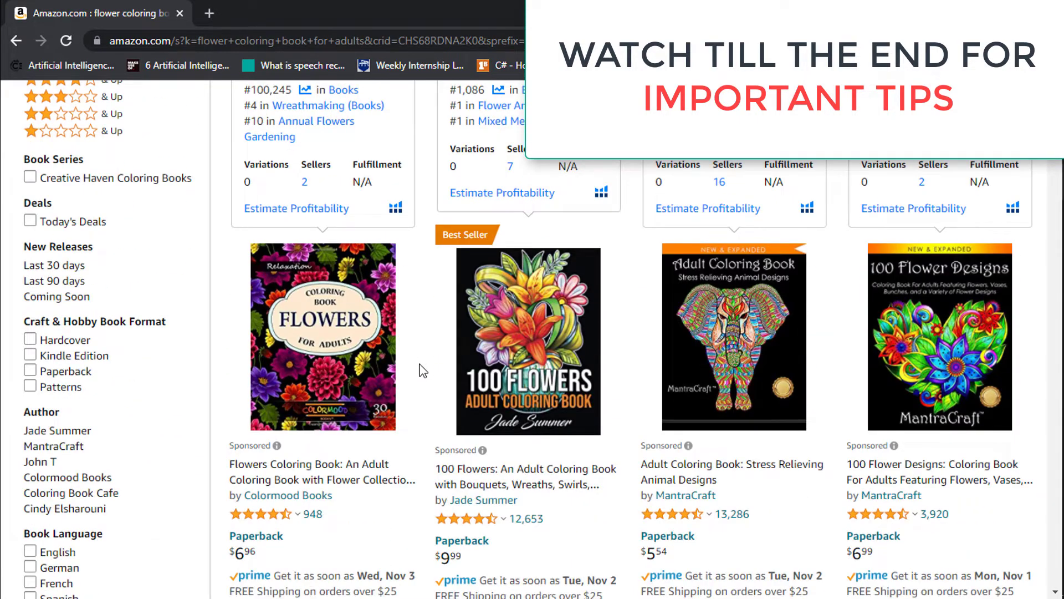
{"action": "scroll", "coordinate": [420, 370], "scroll_direction": "down", "scroll_amount": 5}
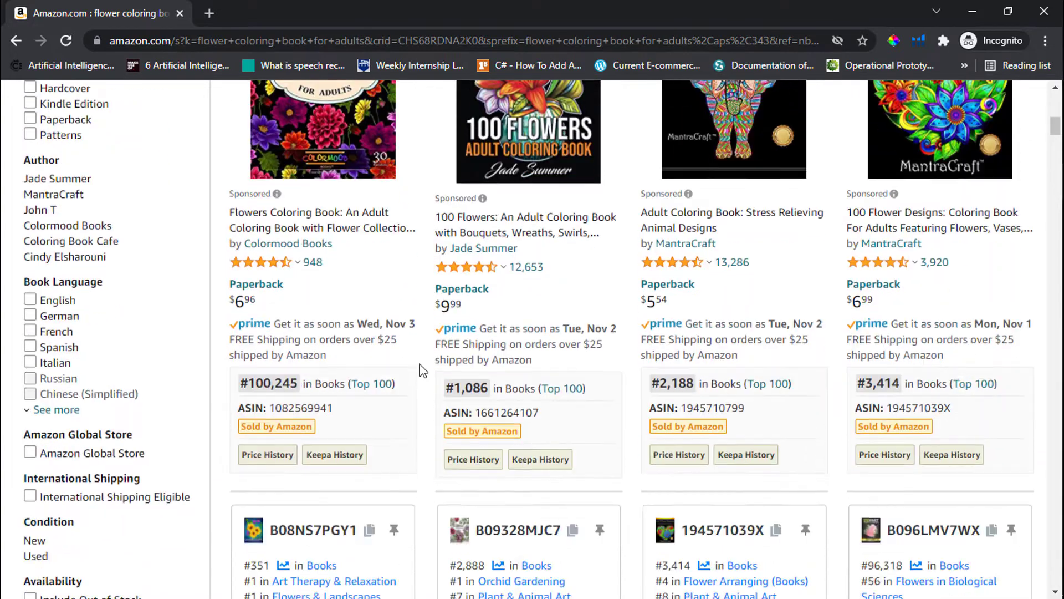
{"action": "scroll", "coordinate": [420, 370], "scroll_direction": "down", "scroll_amount": 1}
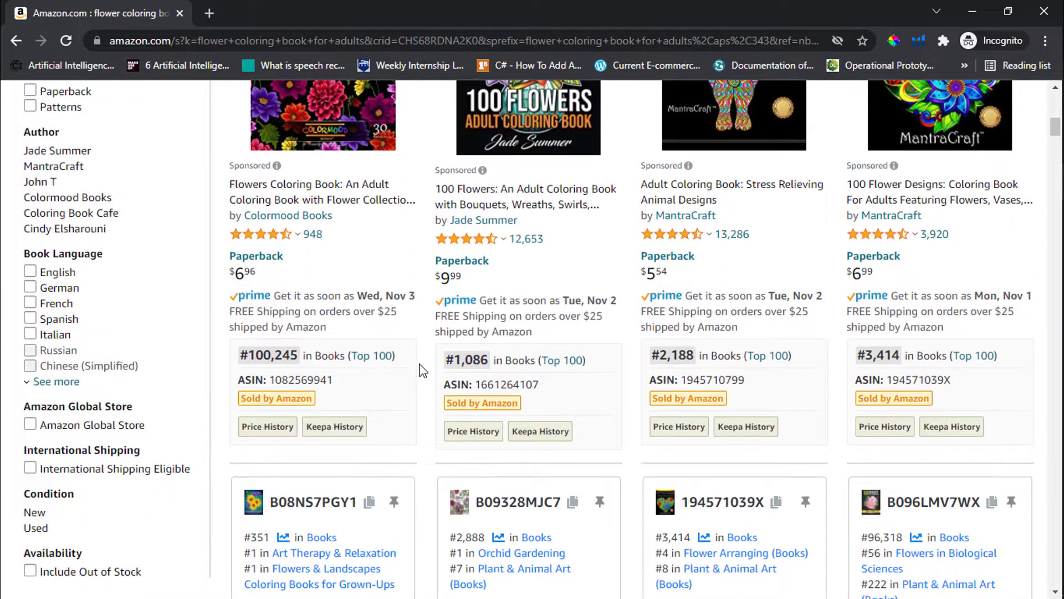
{"action": "triple_click", "coordinate": [470, 354]}
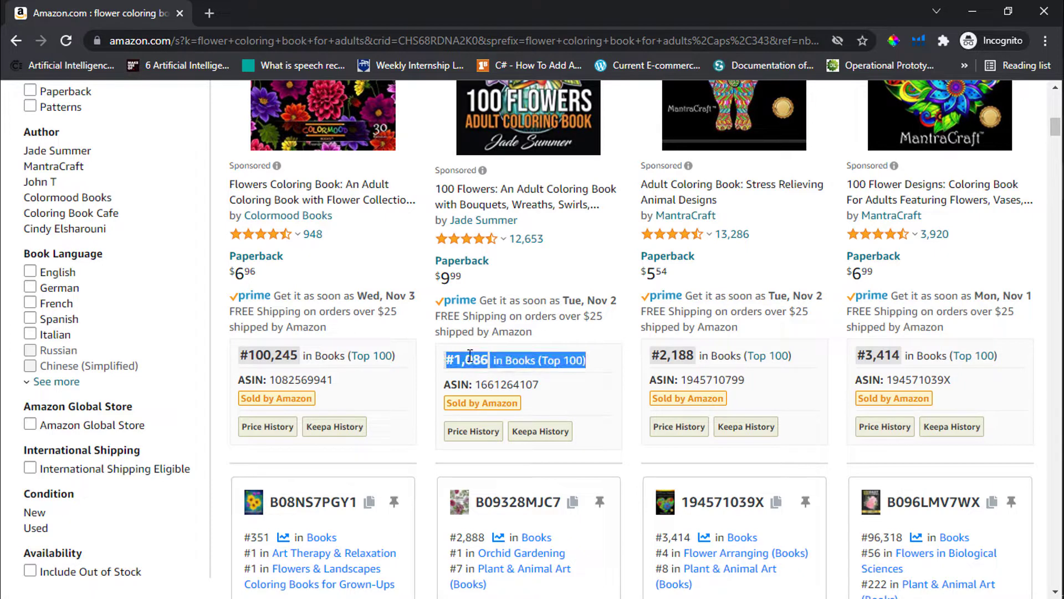
{"action": "left_click", "coordinate": [425, 377]}
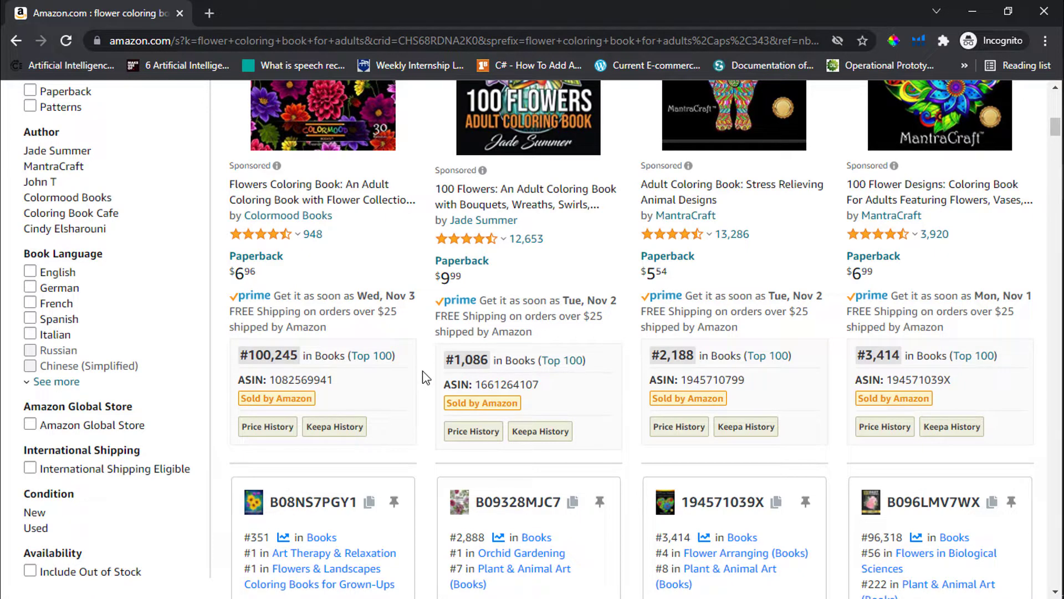
{"action": "scroll", "coordinate": [425, 378], "scroll_direction": "down", "scroll_amount": 1}
{"action": "scroll", "coordinate": [425, 378], "scroll_direction": "up", "scroll_amount": 1}
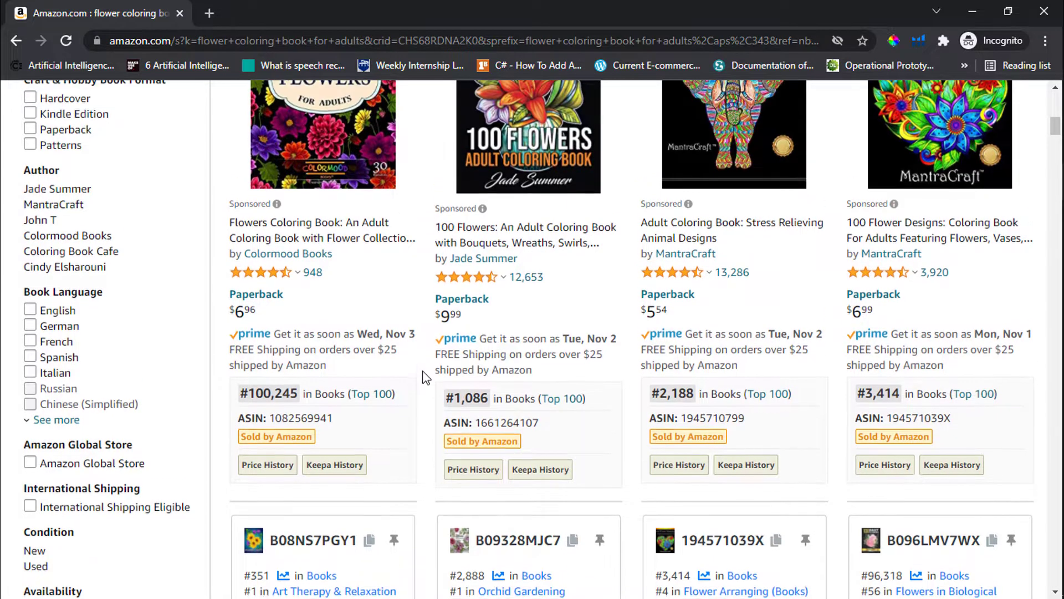
{"action": "triple_click", "coordinate": [465, 400]}
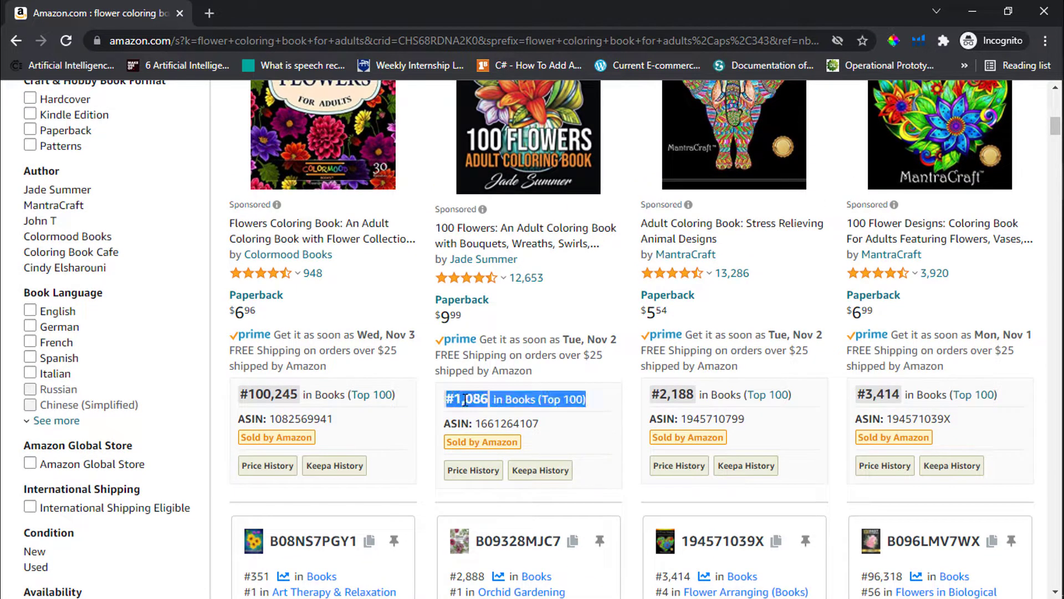
{"action": "left_click", "coordinate": [424, 407]}
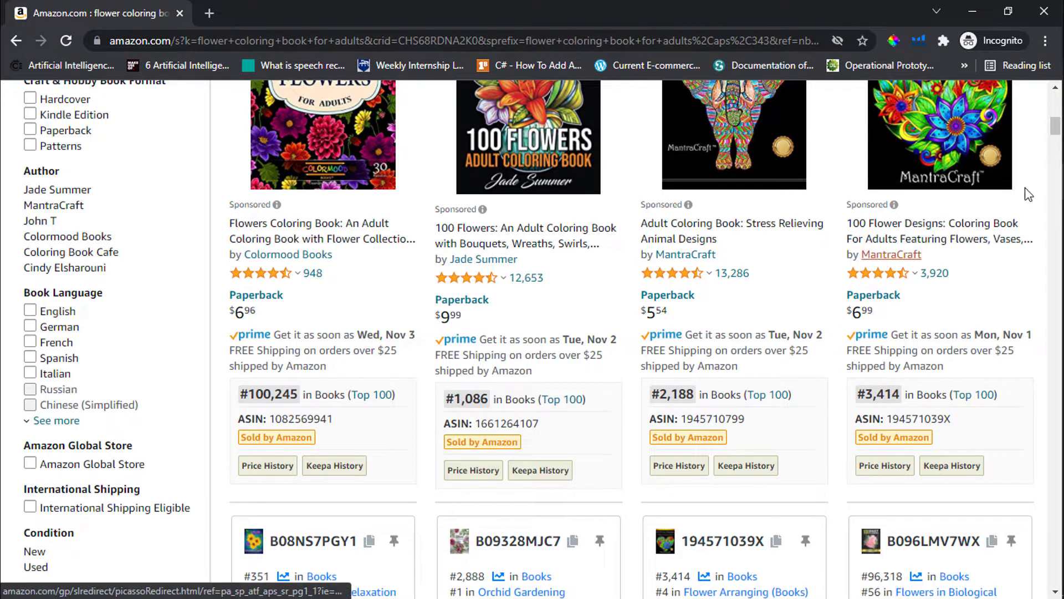
Switch to the Canva design Flower Coloring Book For Adults and examine its "This Coloring Book Belongs To:" page
{"action": "mouse_move", "coordinate": [1059, 189]}
{"action": "mouse_move", "coordinate": [991, 184]}
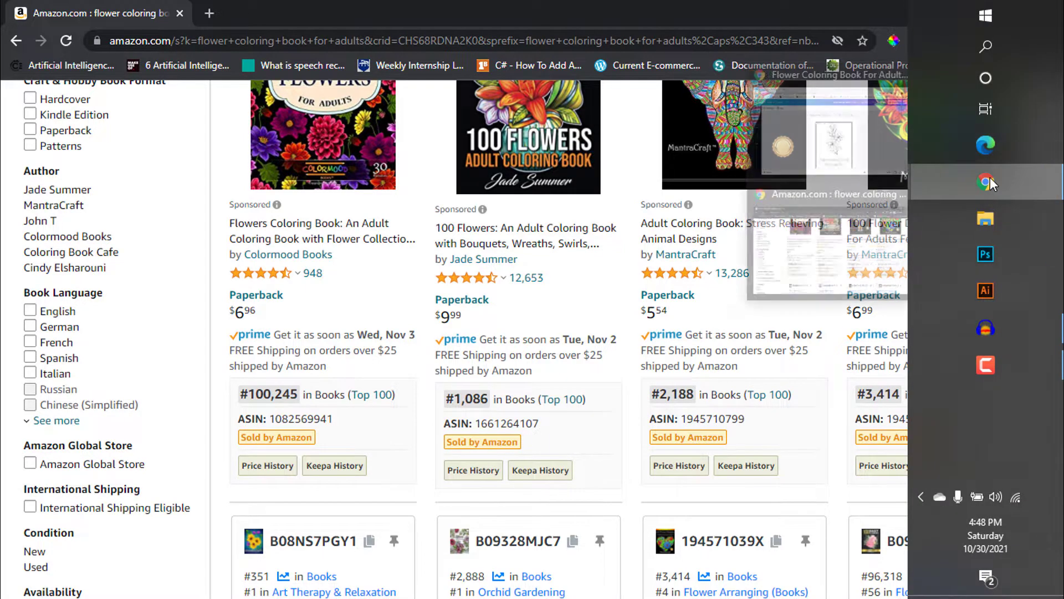
{"action": "left_click", "coordinate": [860, 165]}
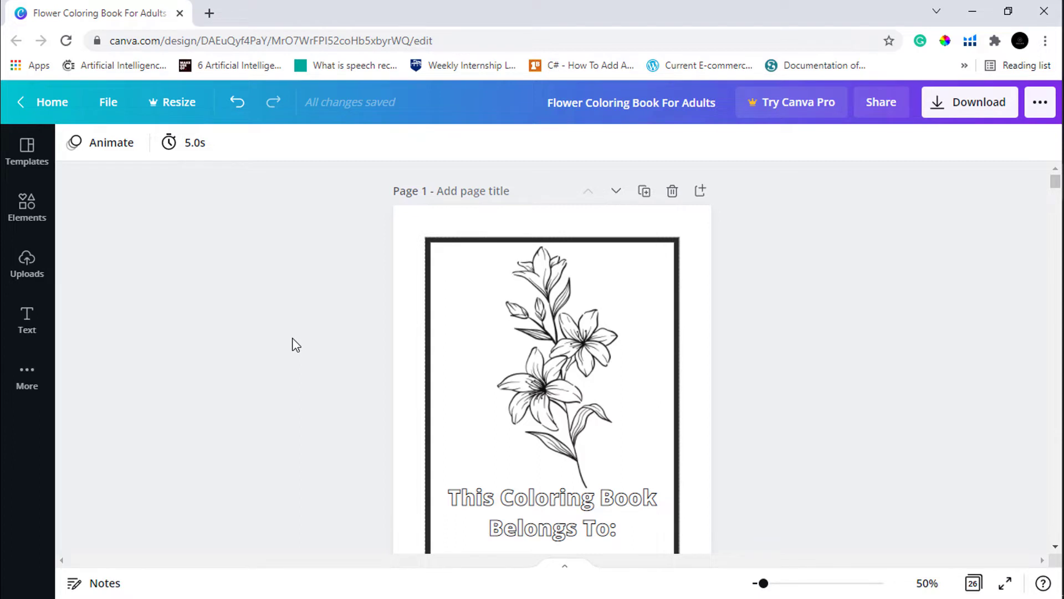
{"action": "scroll", "coordinate": [296, 345], "scroll_direction": "down", "scroll_amount": 2}
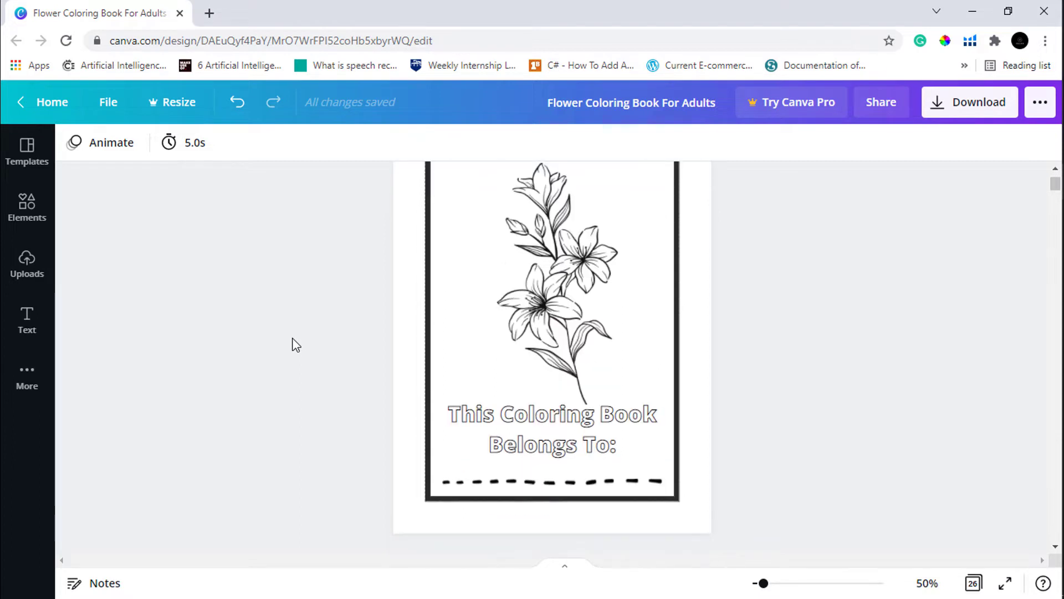
{"action": "scroll", "coordinate": [296, 345], "scroll_direction": "up", "scroll_amount": 1}
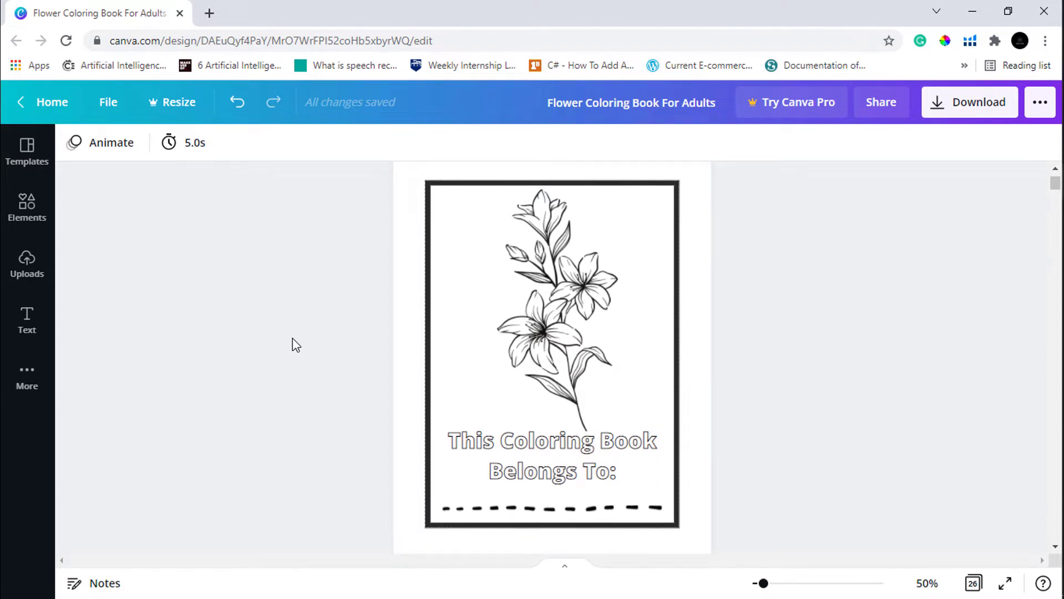
{"action": "scroll", "coordinate": [296, 345], "scroll_direction": "down", "scroll_amount": 1}
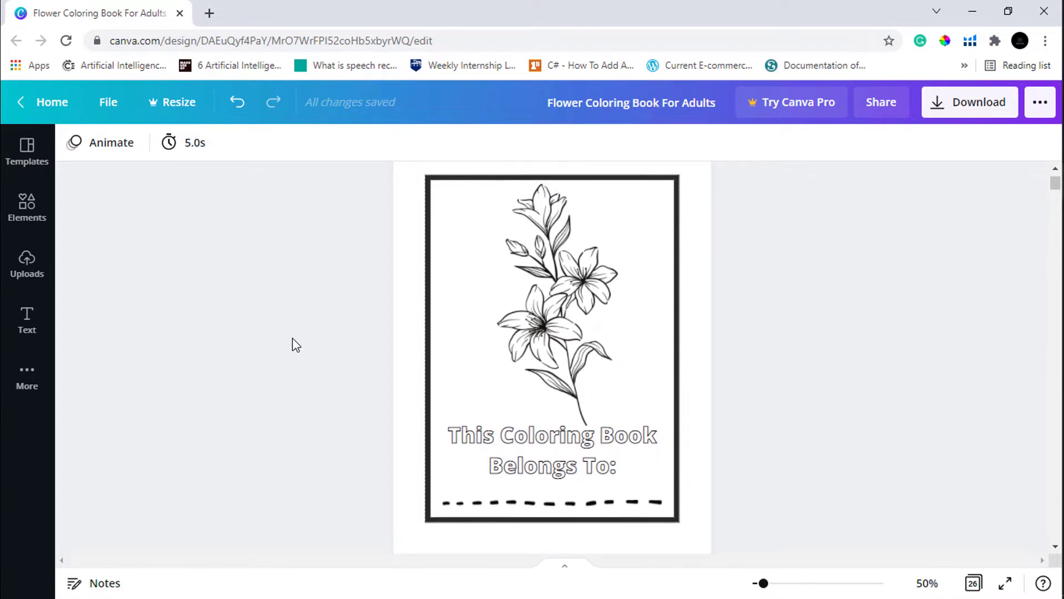
{"action": "scroll", "coordinate": [296, 345], "scroll_direction": "down", "scroll_amount": 1}
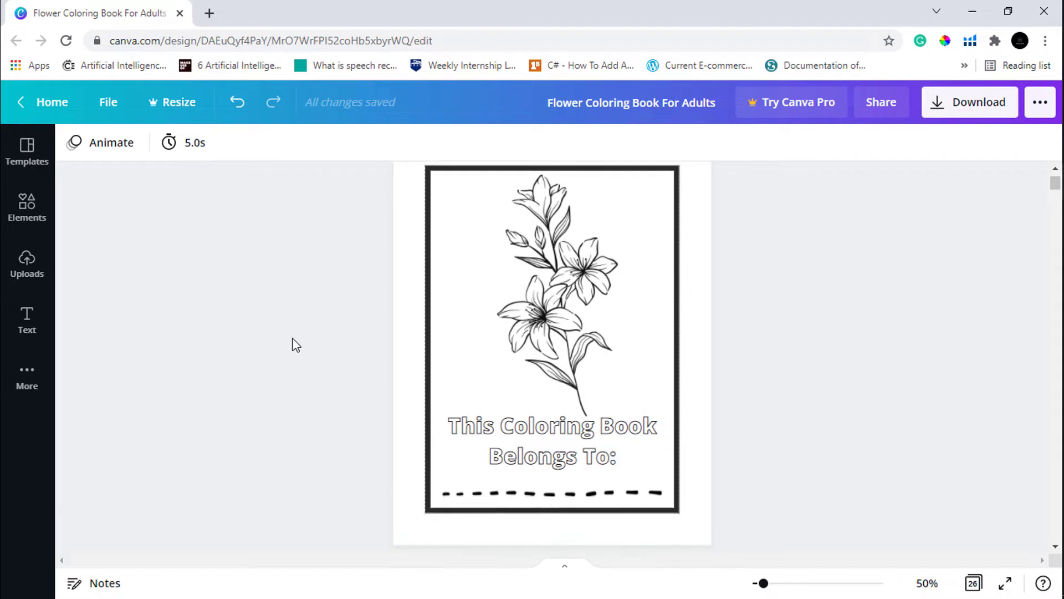
{"action": "scroll", "coordinate": [296, 345], "scroll_direction": "down", "scroll_amount": 1}
{"action": "scroll", "coordinate": [296, 345], "scroll_direction": "up", "scroll_amount": 1}
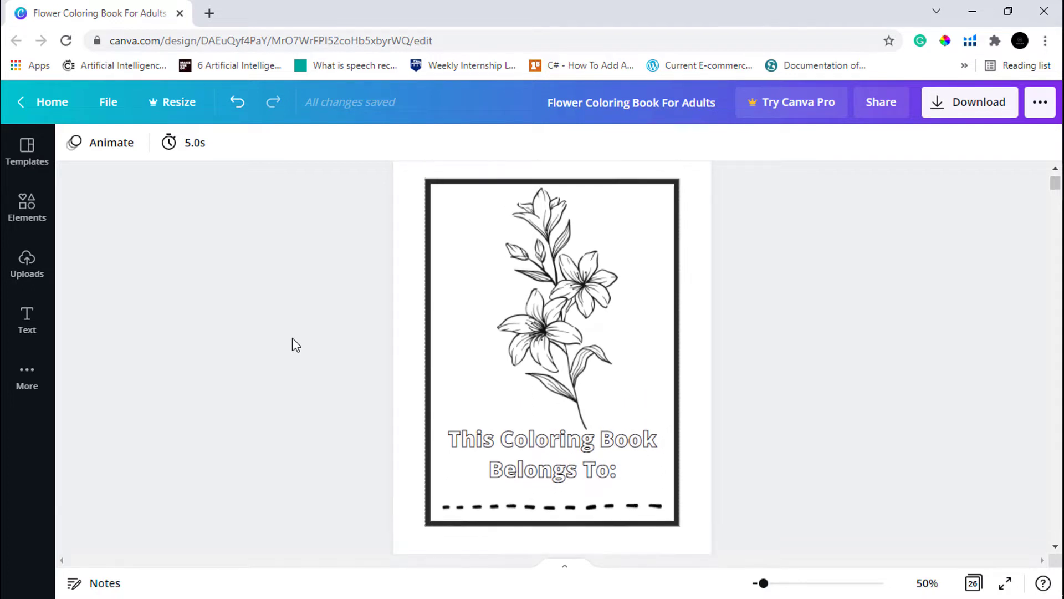
Review the copyright page, the color test page, the blank page and the rose page with its quote
{"action": "scroll", "coordinate": [371, 331], "scroll_direction": "down", "scroll_amount": 8}
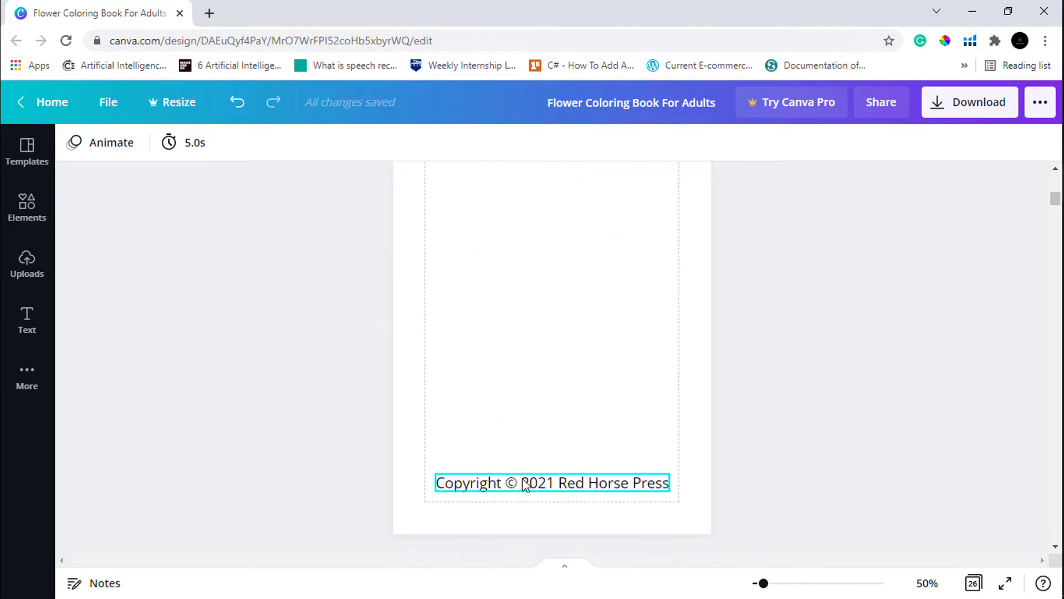
{"action": "scroll", "coordinate": [250, 435], "scroll_direction": "up", "scroll_amount": 1}
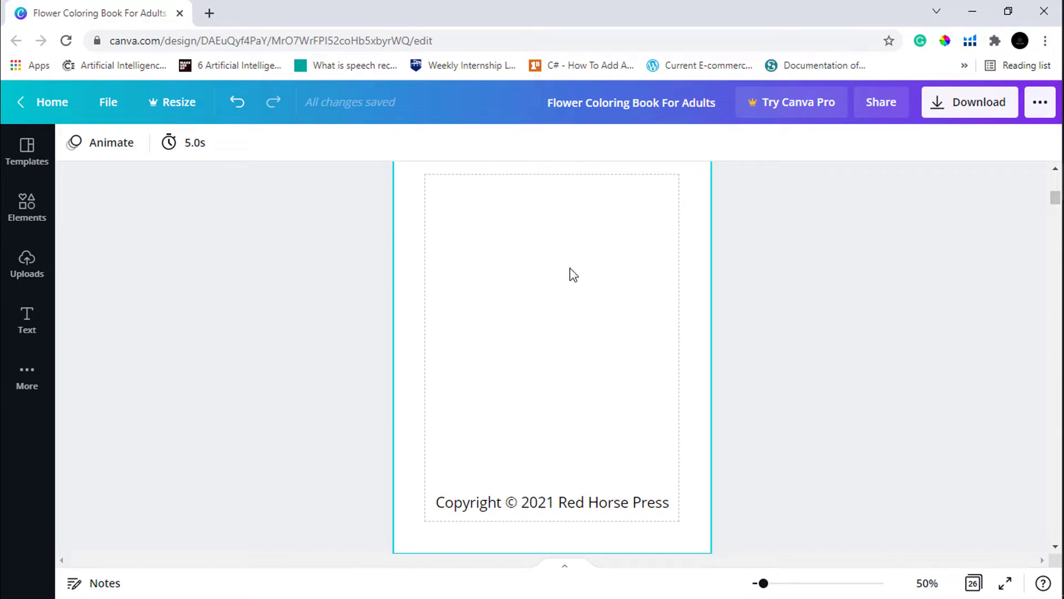
{"action": "scroll", "coordinate": [310, 356], "scroll_direction": "down", "scroll_amount": 8}
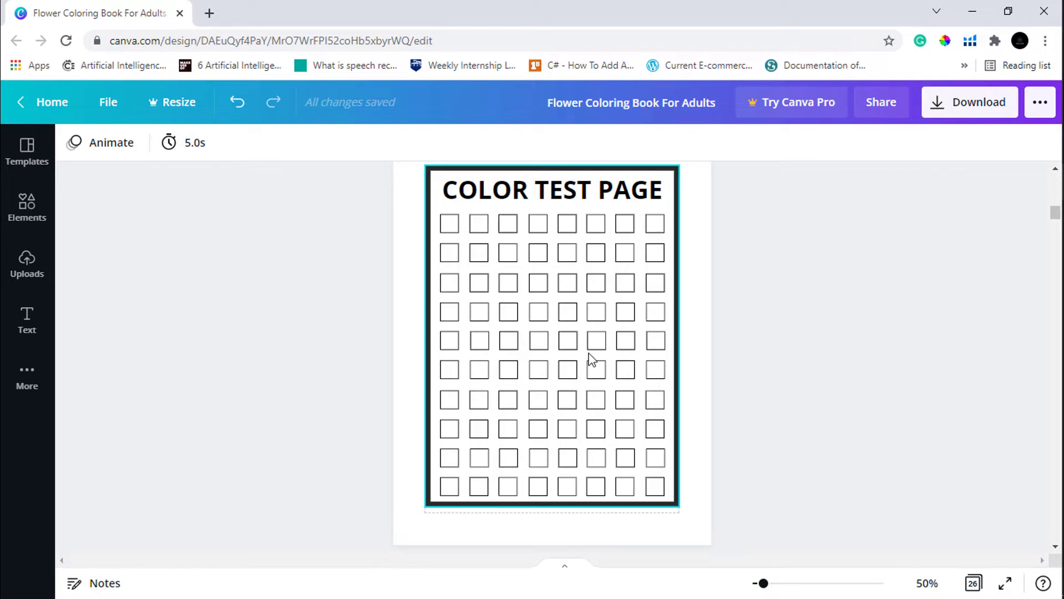
{"action": "scroll", "coordinate": [299, 350], "scroll_direction": "down", "scroll_amount": 8}
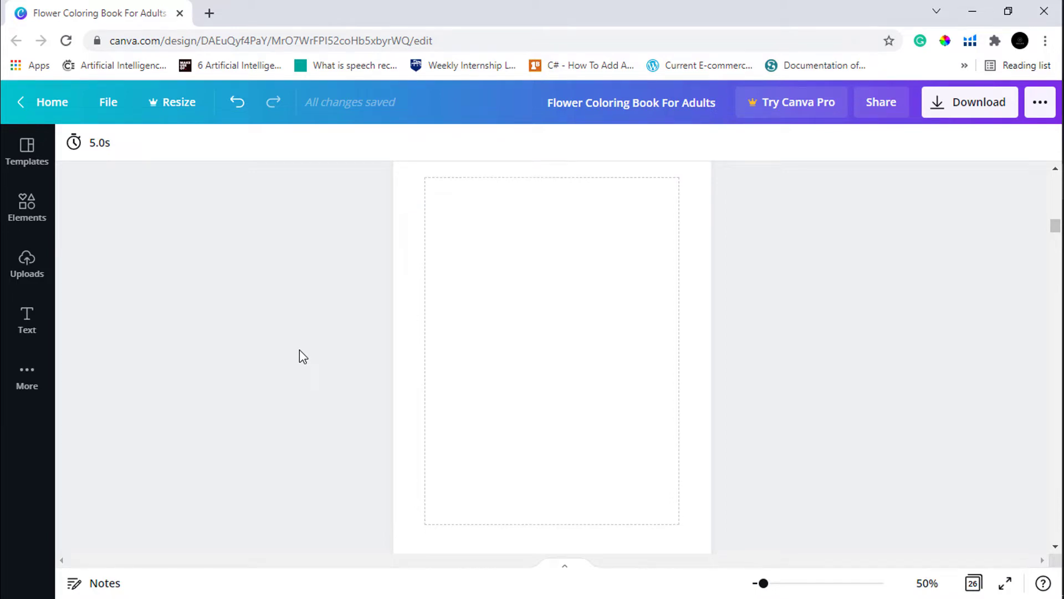
{"action": "scroll", "coordinate": [300, 350], "scroll_direction": "down", "scroll_amount": 5}
{"action": "scroll", "coordinate": [300, 356], "scroll_direction": "down", "scroll_amount": 2}
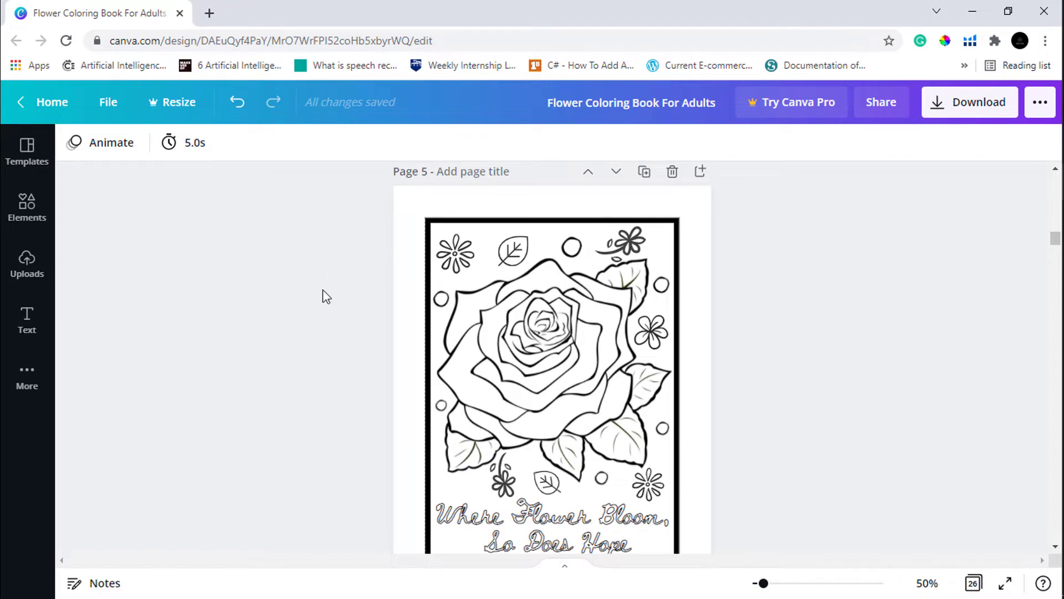
{"action": "scroll", "coordinate": [324, 290], "scroll_direction": "down", "scroll_amount": 2}
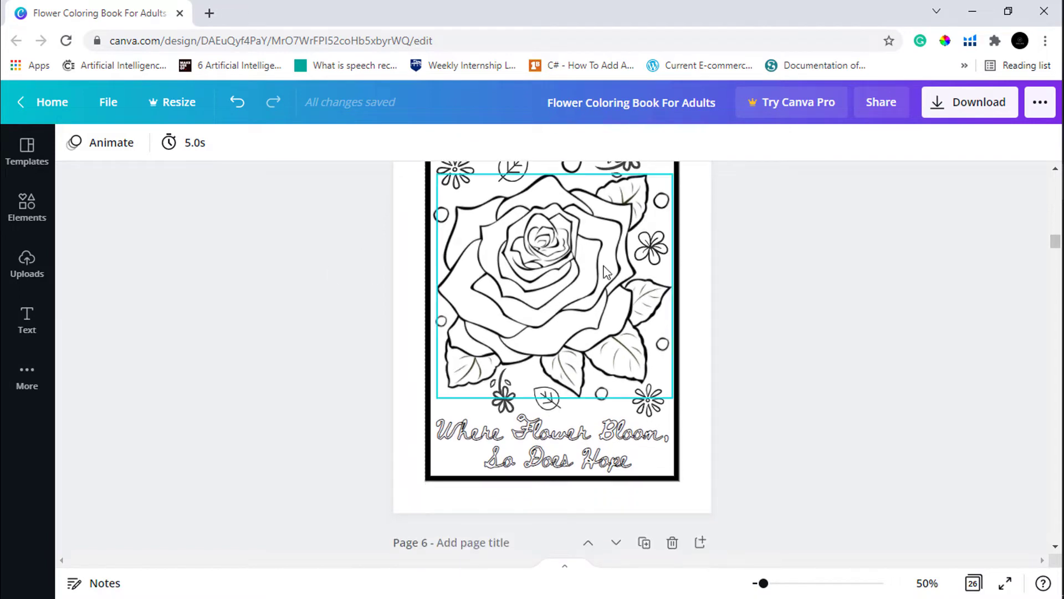
{"action": "scroll", "coordinate": [792, 375], "scroll_direction": "up", "scroll_amount": 1}
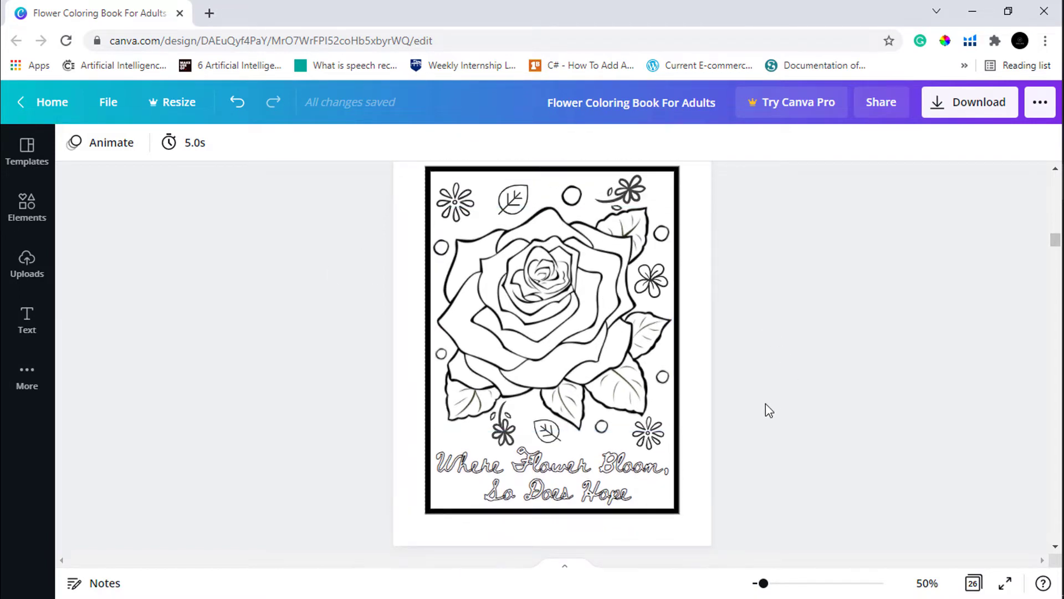
{"action": "scroll", "coordinate": [768, 411], "scroll_direction": "down", "scroll_amount": 1}
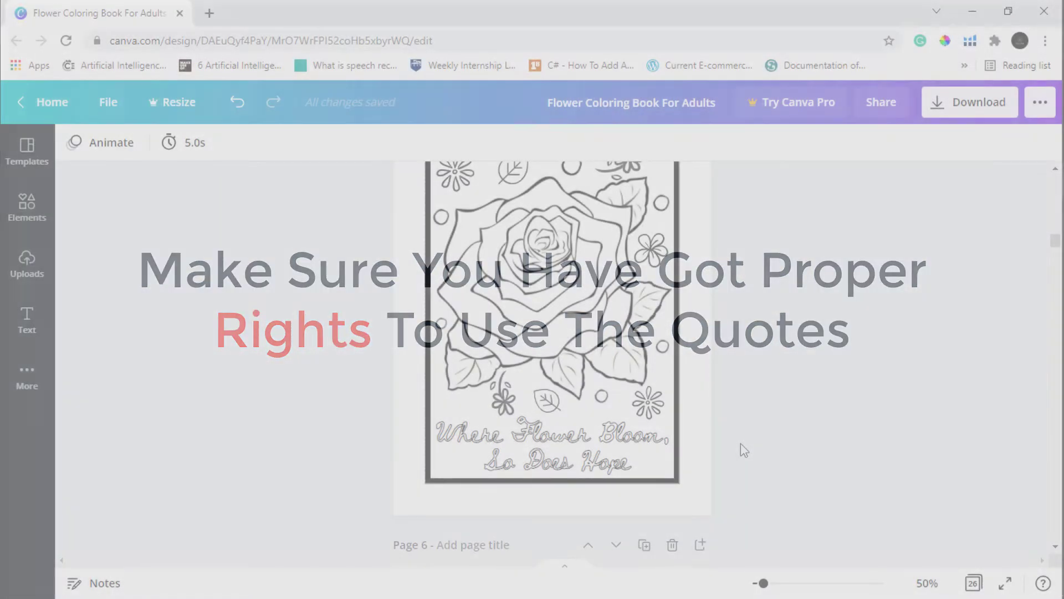
Review the coloring pages and the blank pages between them from page 6 to page 11, then return to page 1
{"action": "scroll", "coordinate": [741, 444], "scroll_direction": "down", "scroll_amount": 5}
{"action": "scroll", "coordinate": [741, 444], "scroll_direction": "down", "scroll_amount": 10}
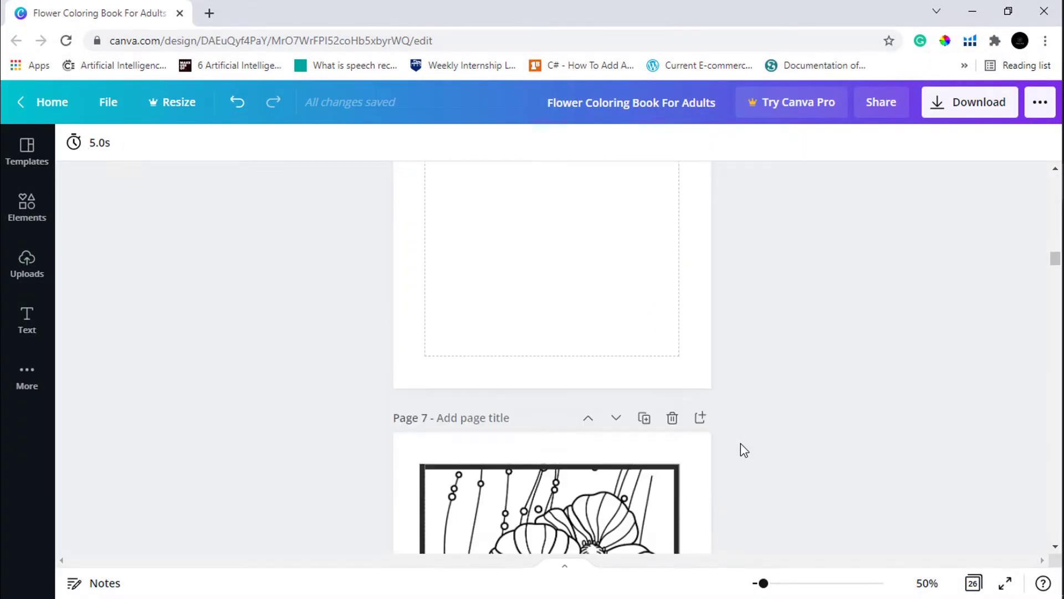
{"action": "scroll", "coordinate": [740, 443], "scroll_direction": "down", "scroll_amount": 1}
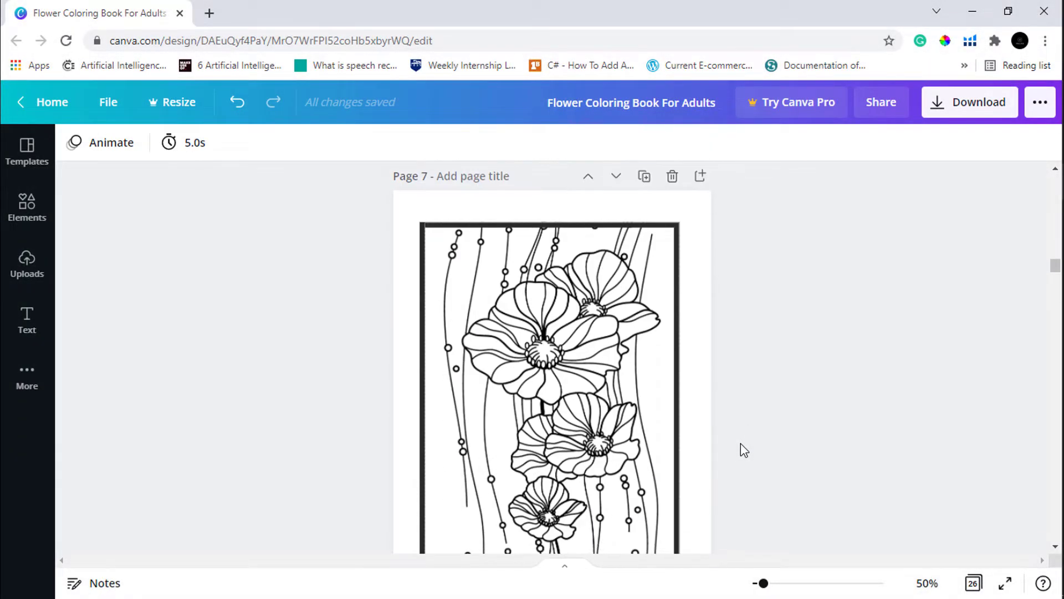
{"action": "scroll", "coordinate": [741, 444], "scroll_direction": "down", "scroll_amount": 2}
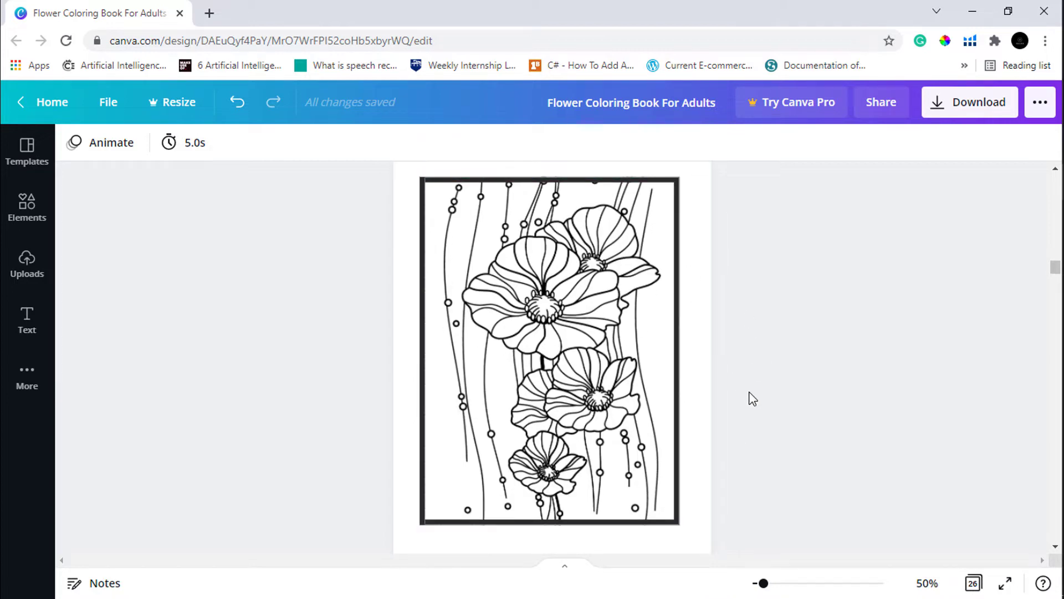
{"action": "scroll", "coordinate": [752, 398], "scroll_direction": "down", "scroll_amount": 12}
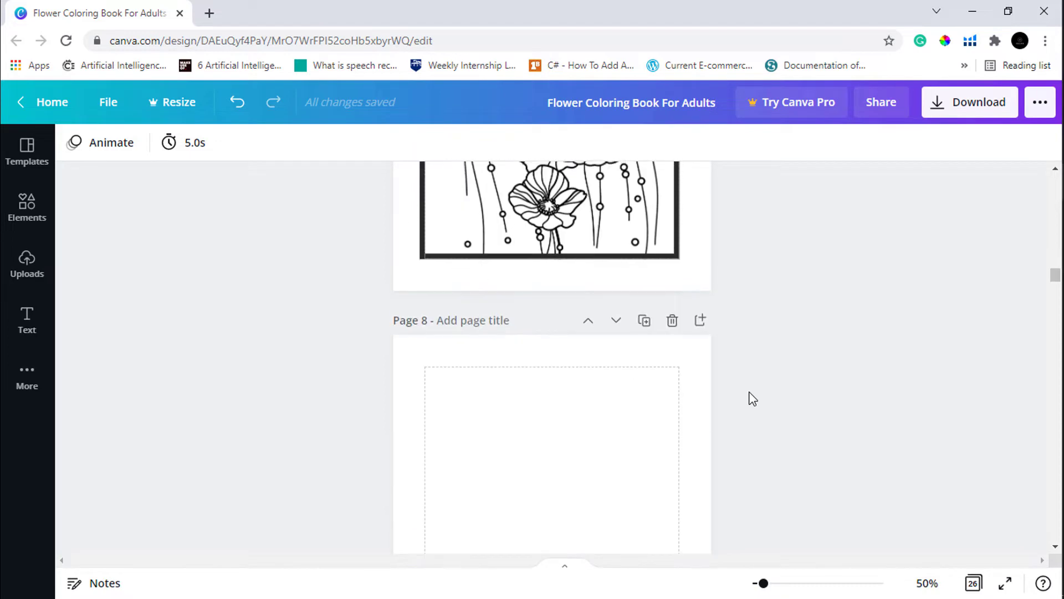
{"action": "scroll", "coordinate": [752, 398], "scroll_direction": "down", "scroll_amount": 2}
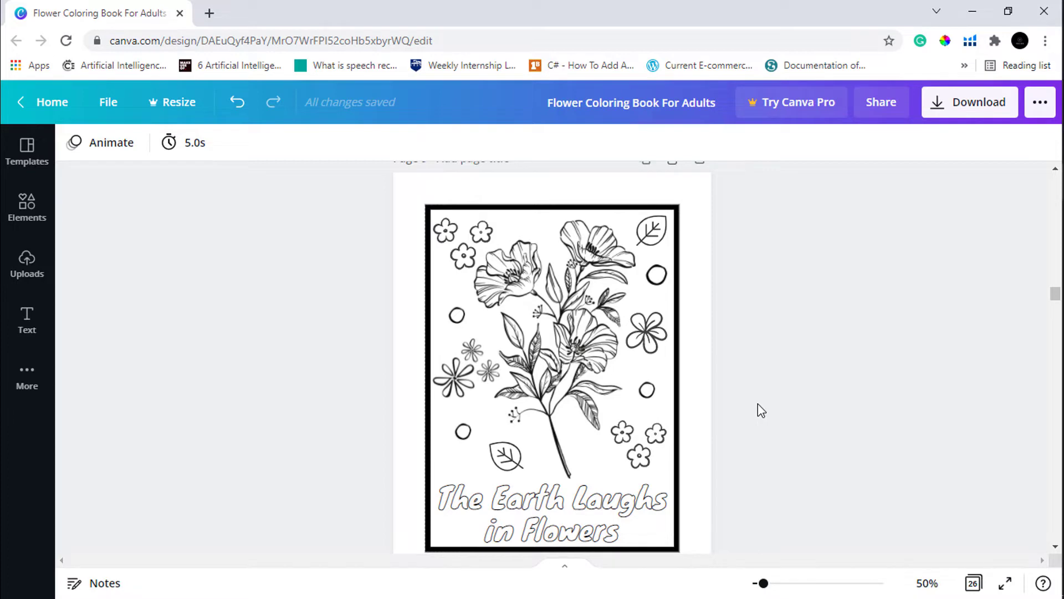
{"action": "scroll", "coordinate": [757, 404], "scroll_direction": "down", "scroll_amount": 10}
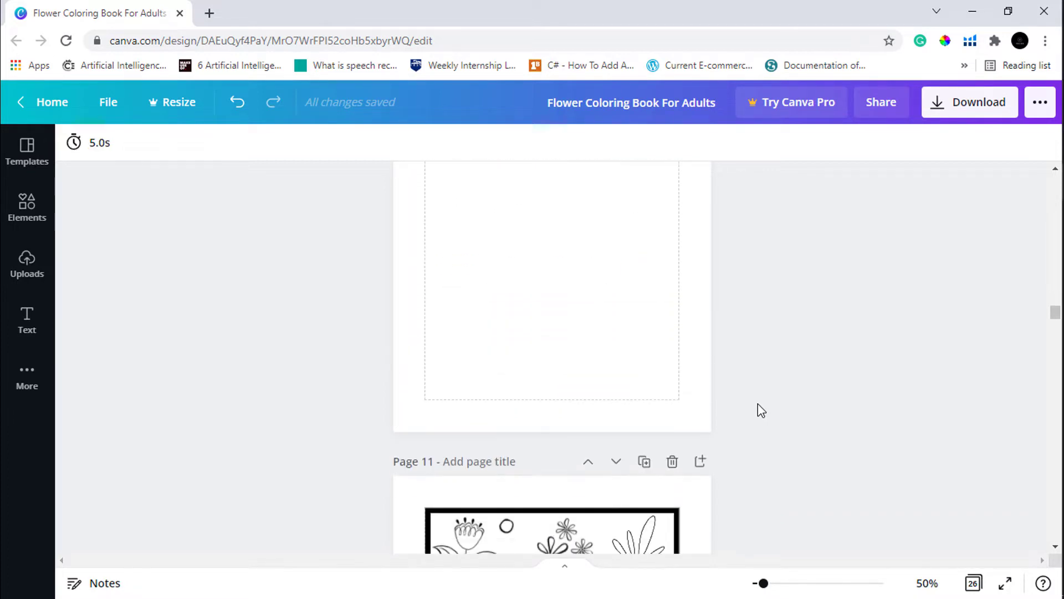
{"action": "scroll", "coordinate": [757, 405], "scroll_direction": "down", "scroll_amount": 6}
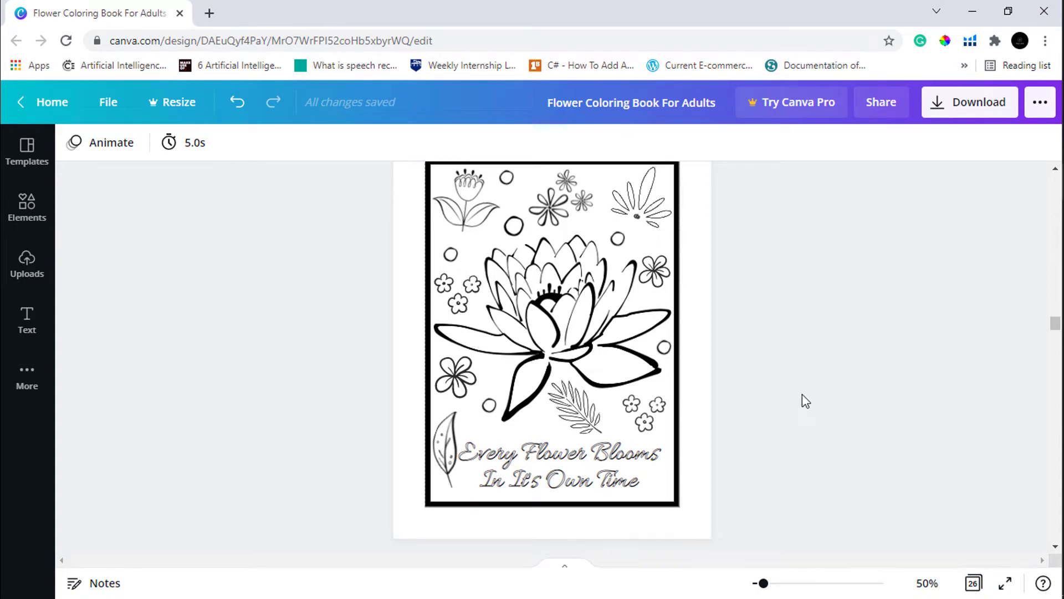
{"action": "scroll", "coordinate": [802, 395], "scroll_direction": "up", "scroll_amount": 20}
{"action": "scroll", "coordinate": [803, 394], "scroll_direction": "up", "scroll_amount": 20}
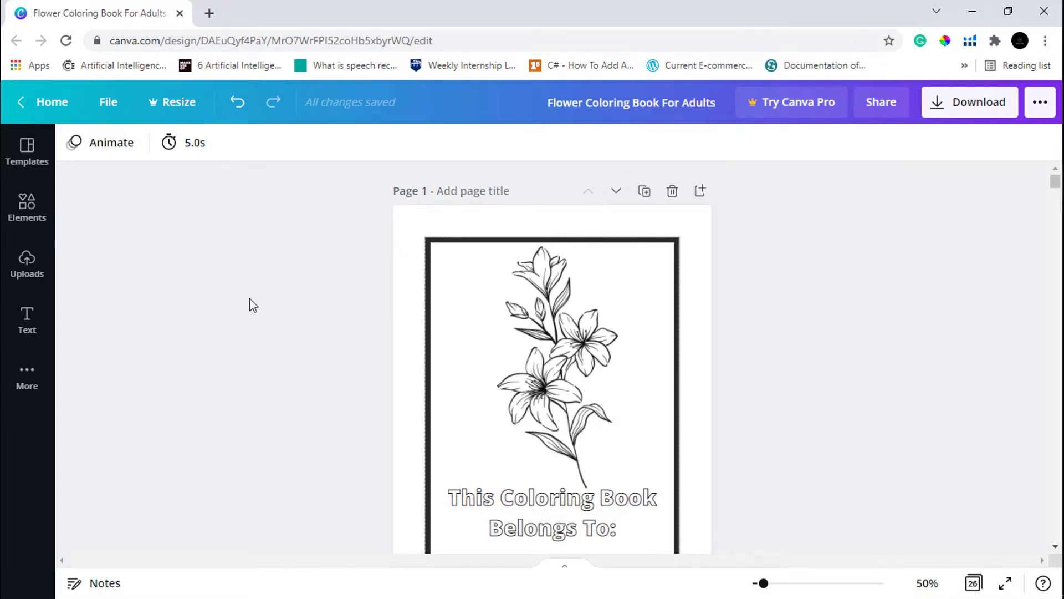
Create a new custom-size design of 8.5 x 11 in from the Canva home page and hide the template suggestions
{"action": "left_click", "coordinate": [55, 107]}
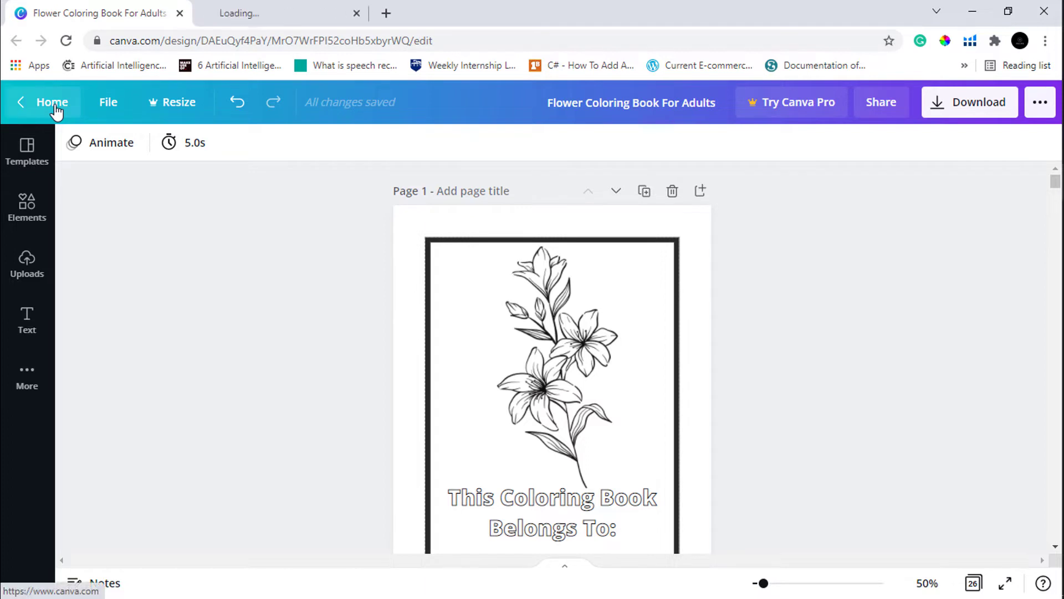
{"action": "left_click", "coordinate": [267, 11]}
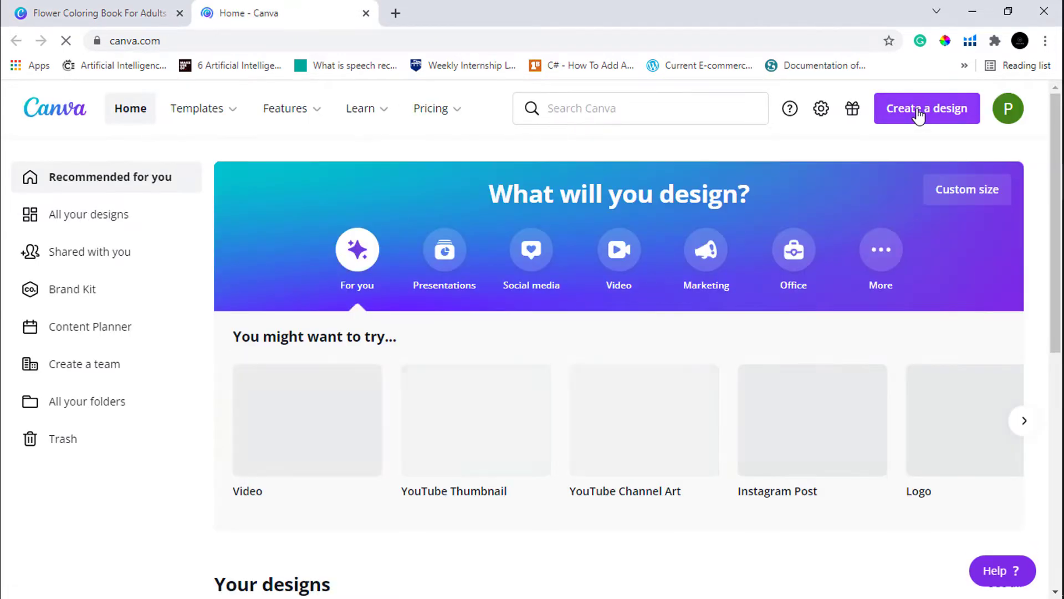
{"action": "left_click", "coordinate": [917, 113]}
{"action": "left_click", "coordinate": [746, 520]}
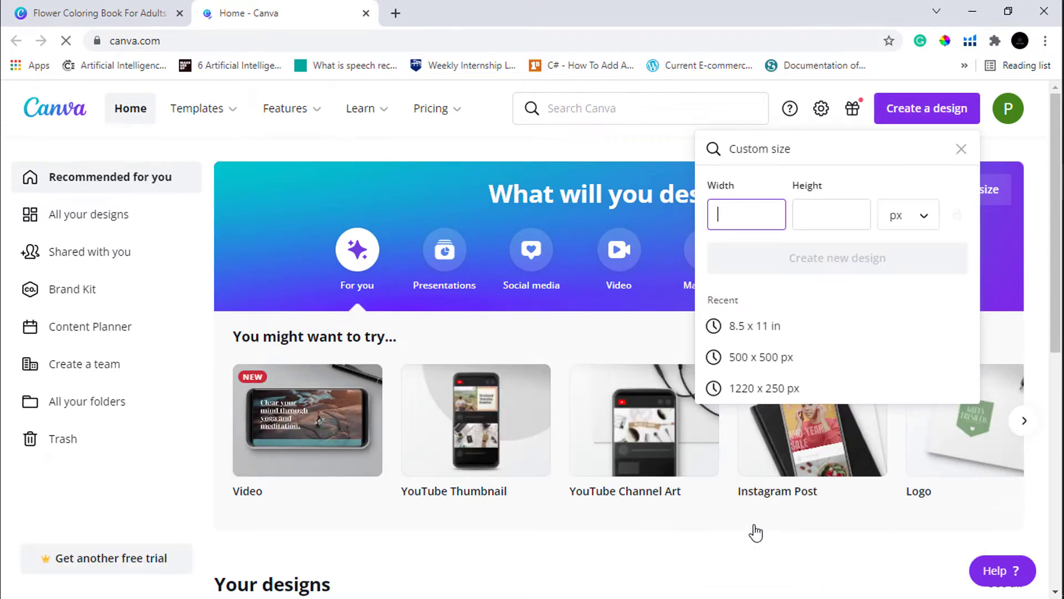
{"action": "left_click", "coordinate": [924, 219]}
{"action": "left_click", "coordinate": [895, 276]}
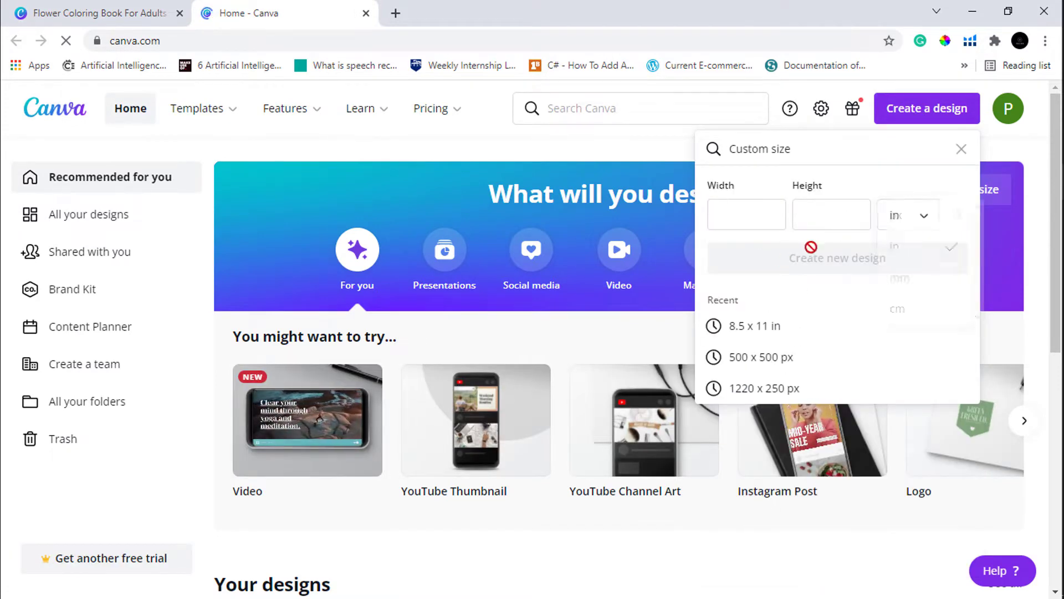
{"action": "left_click", "coordinate": [755, 327]}
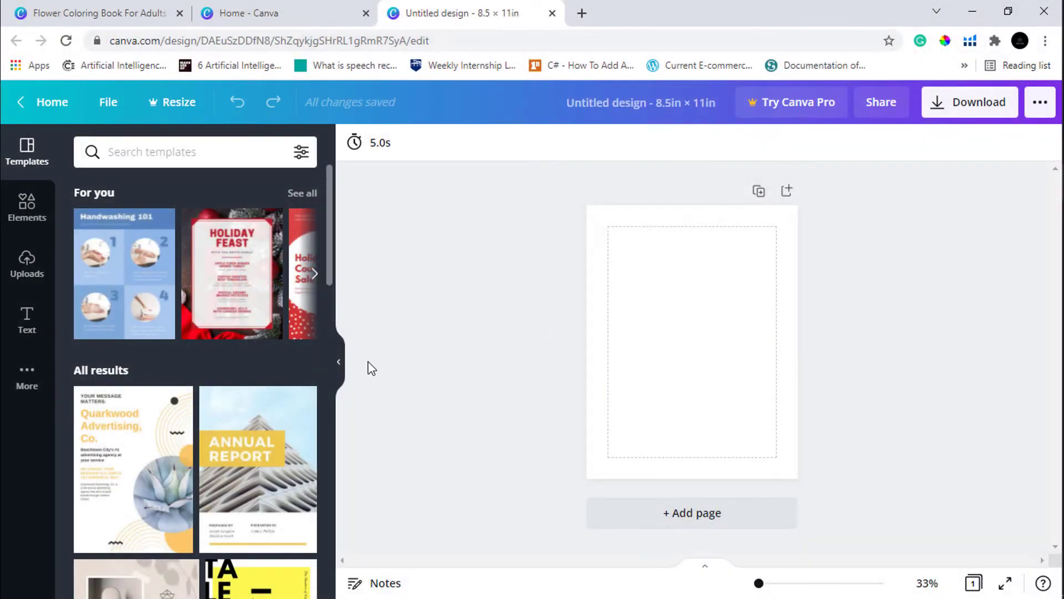
{"action": "left_click", "coordinate": [339, 367]}
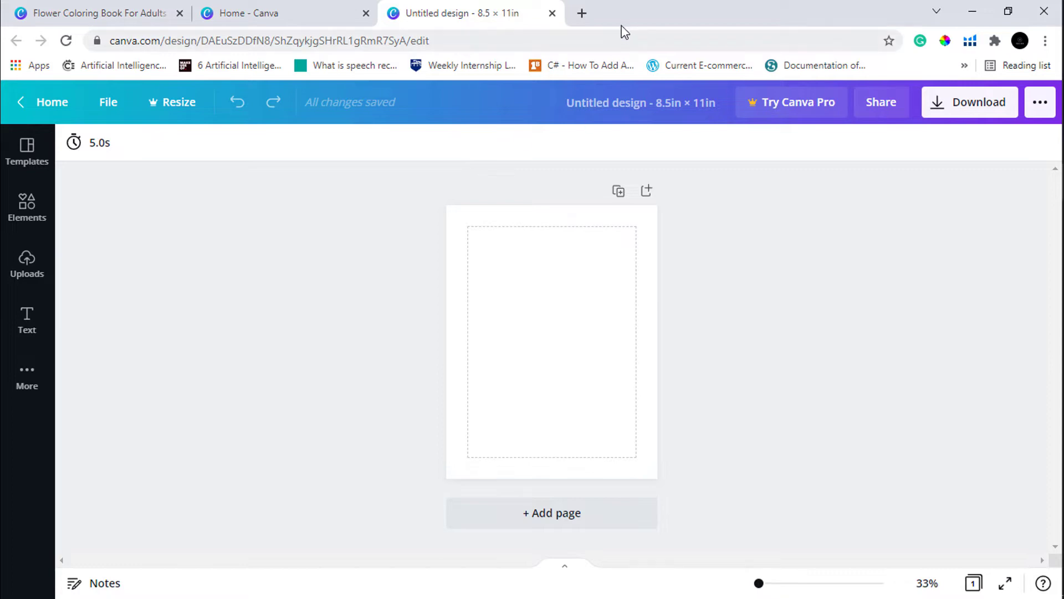
Open pixabay.com in a new browser tab
{"action": "left_click", "coordinate": [582, 14]}
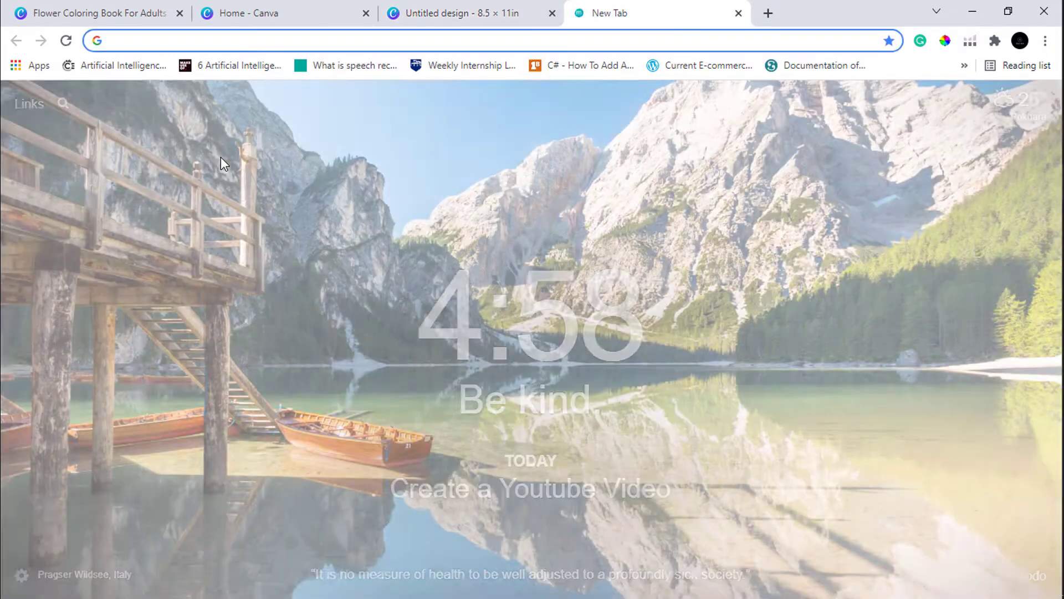
{"action": "type", "text": "pixabay.com"}
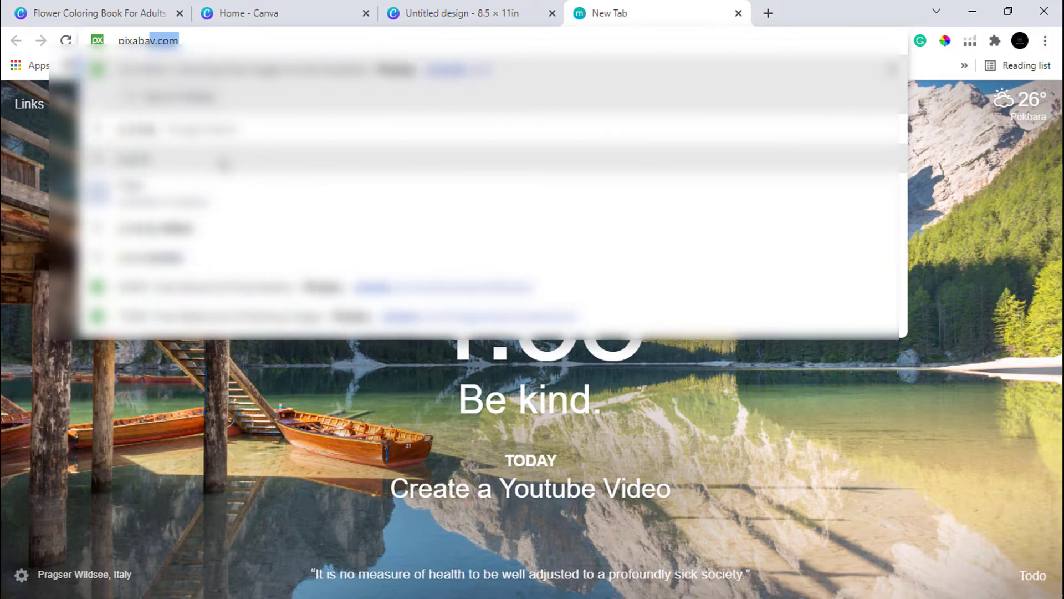
{"action": "key", "text": "Return"}
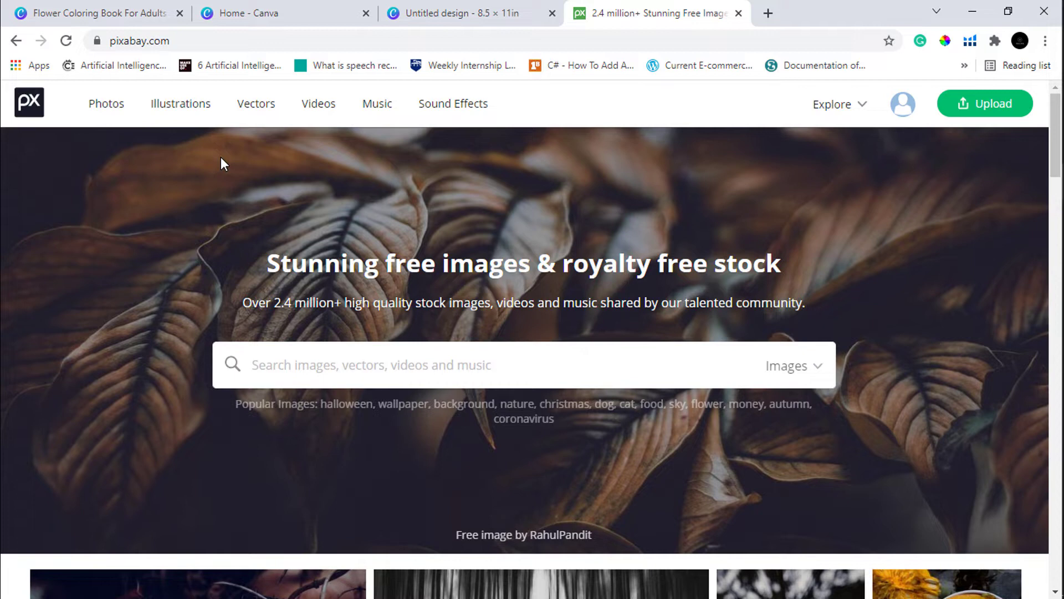
Search Pixabay for flowers and limit the results to vector graphics
{"action": "type", "text": "flowers"}
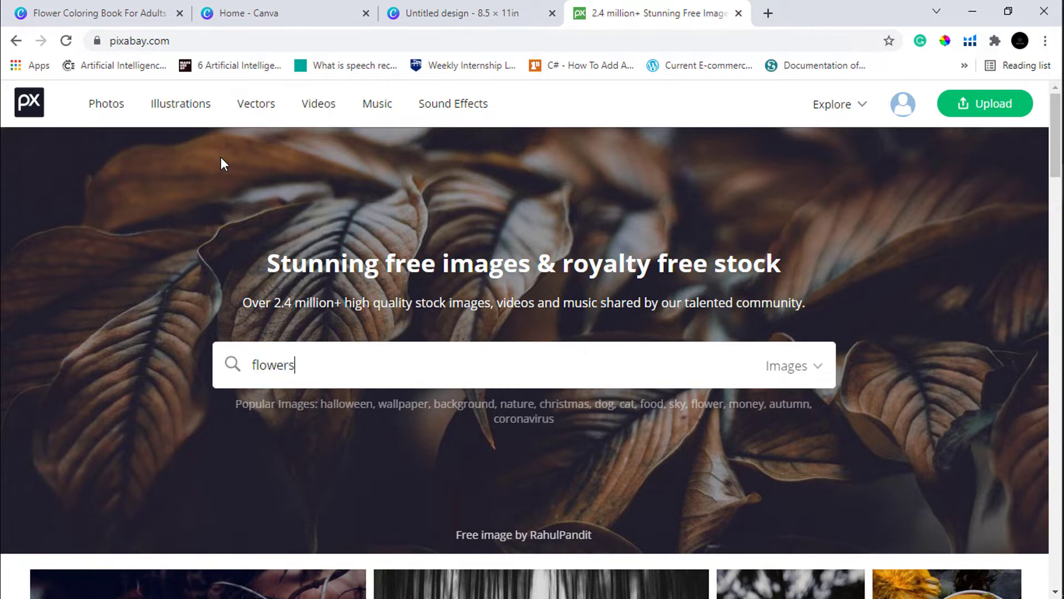
{"action": "key", "text": "Return"}
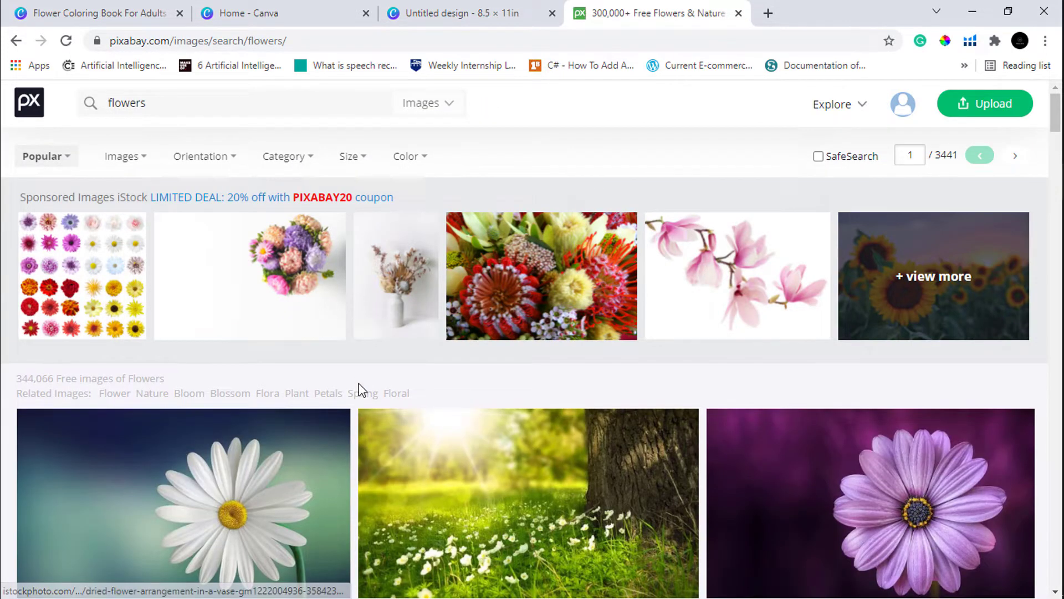
{"action": "left_click", "coordinate": [435, 109]}
{"action": "left_click", "coordinate": [382, 194]}
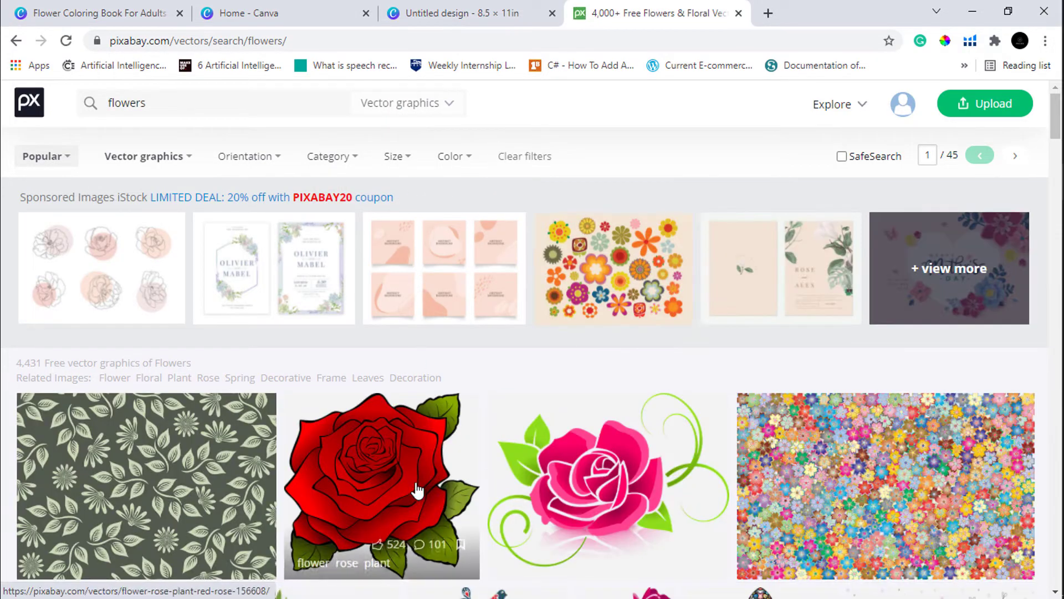
Examine the first page of flower vector graphics for black-and-white line art suitable for coloring pages
{"action": "scroll", "coordinate": [416, 488], "scroll_direction": "down", "scroll_amount": 3}
{"action": "scroll", "coordinate": [417, 490], "scroll_direction": "down", "scroll_amount": 8}
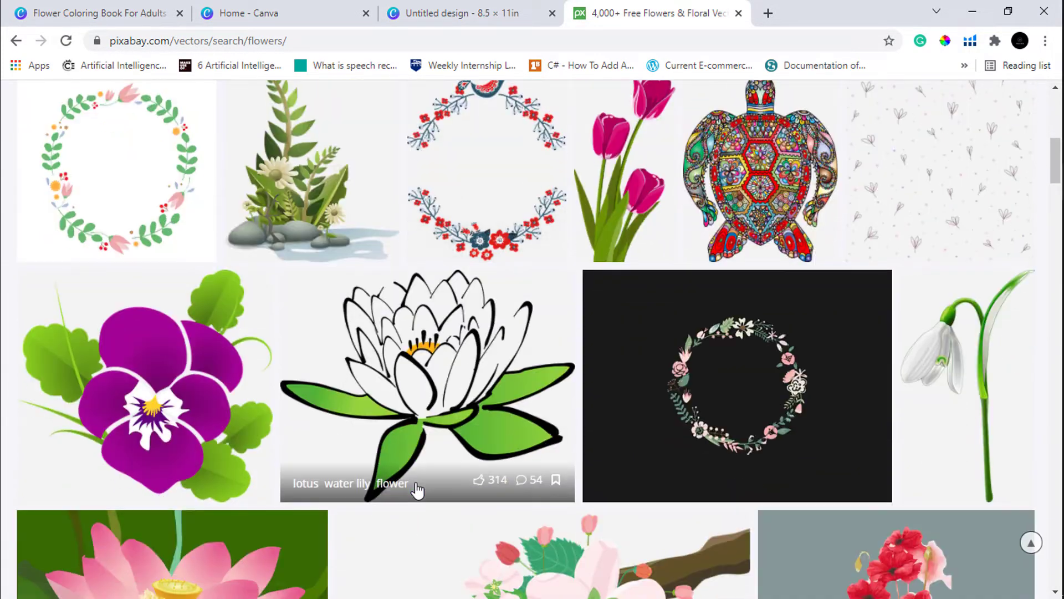
{"action": "scroll", "coordinate": [417, 490], "scroll_direction": "down", "scroll_amount": 15}
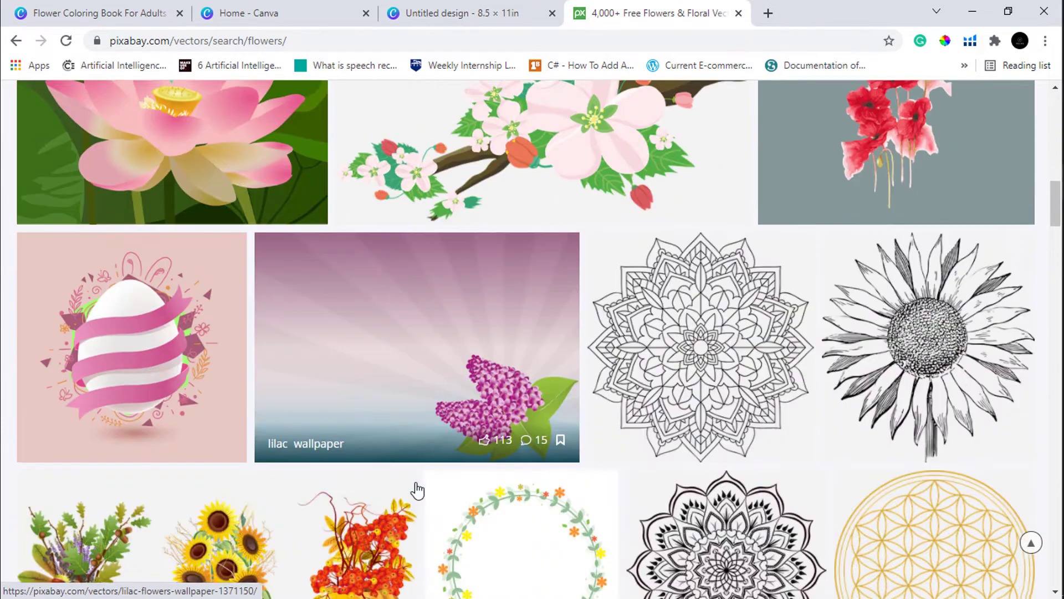
{"action": "scroll", "coordinate": [416, 490], "scroll_direction": "down", "scroll_amount": 4}
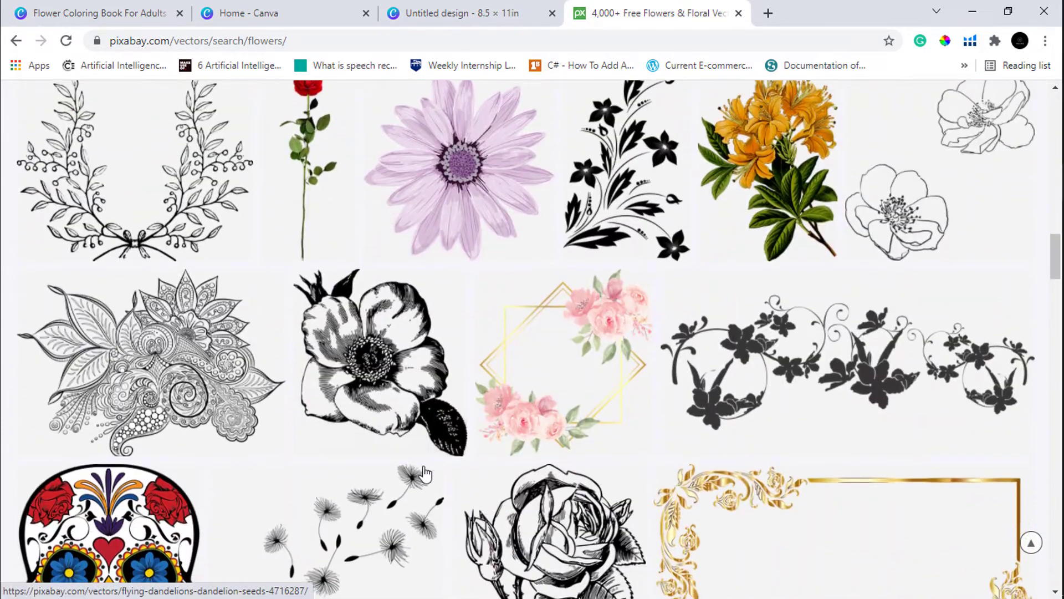
{"action": "scroll", "coordinate": [386, 368], "scroll_direction": "down", "scroll_amount": 7}
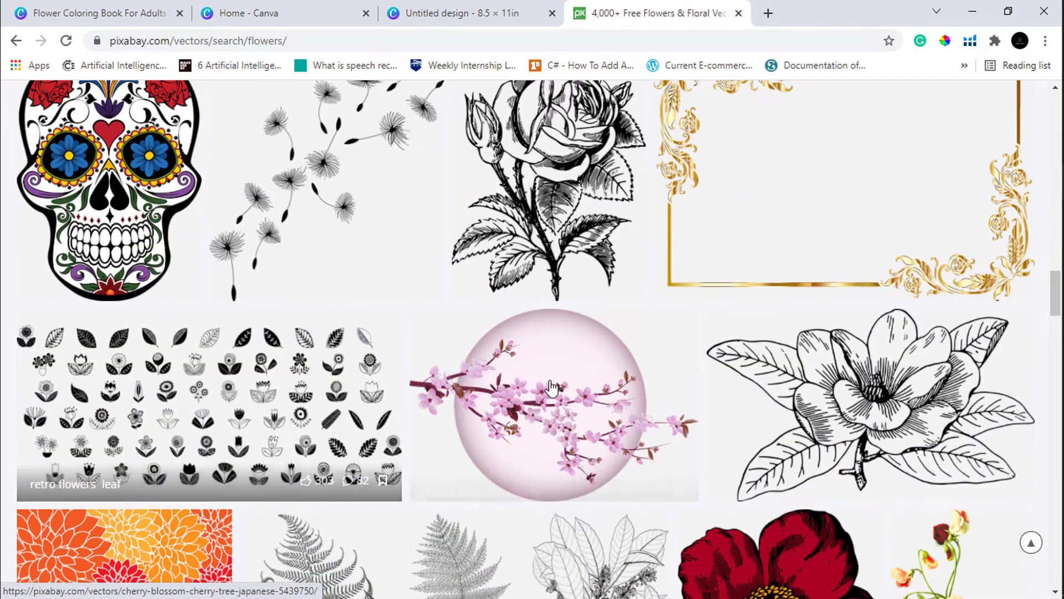
{"action": "scroll", "coordinate": [554, 390], "scroll_direction": "down", "scroll_amount": 4}
{"action": "scroll", "coordinate": [433, 397], "scroll_direction": "down", "scroll_amount": 9}
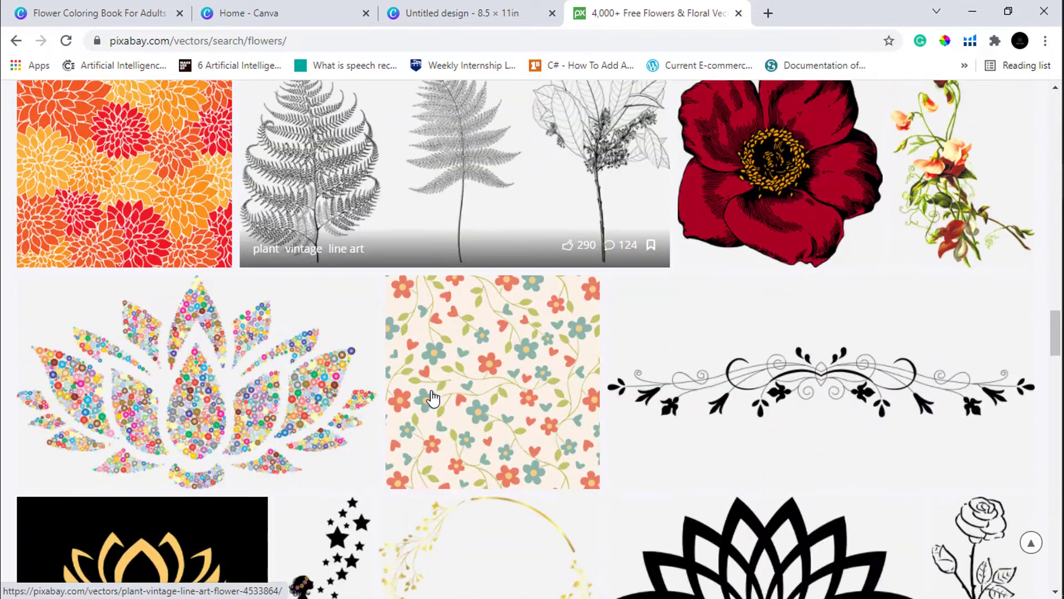
{"action": "scroll", "coordinate": [433, 396], "scroll_direction": "down", "scroll_amount": 3}
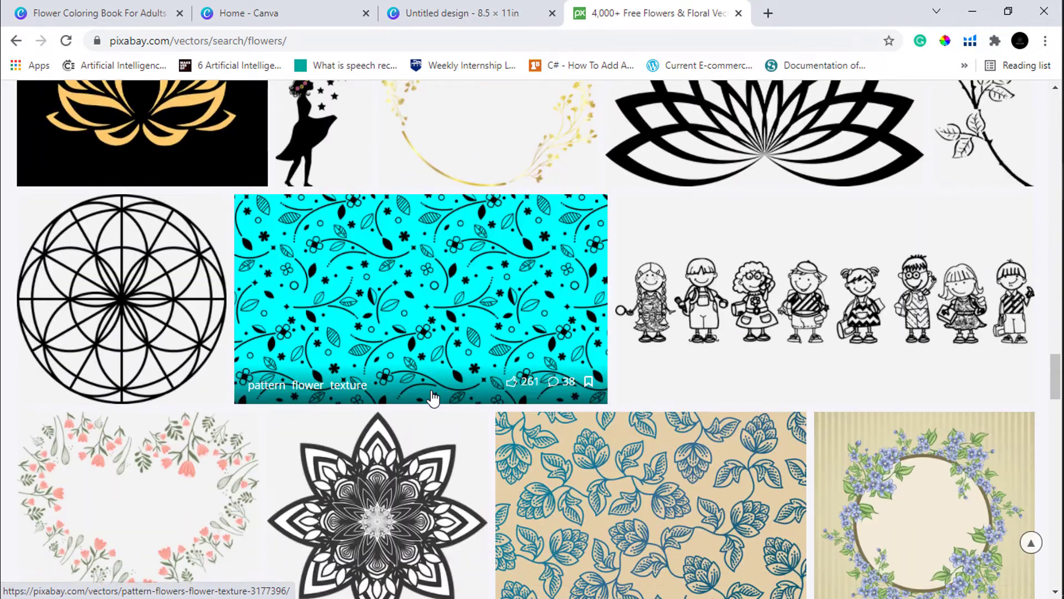
{"action": "scroll", "coordinate": [433, 397], "scroll_direction": "down", "scroll_amount": 3}
{"action": "scroll", "coordinate": [708, 311], "scroll_direction": "up", "scroll_amount": 5}
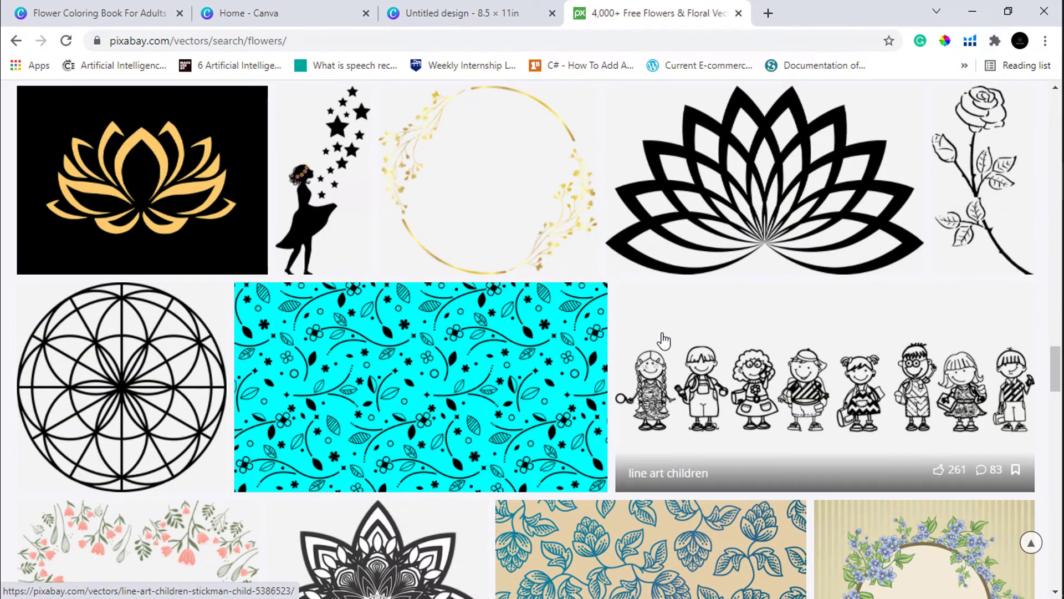
{"action": "scroll", "coordinate": [664, 339], "scroll_direction": "down", "scroll_amount": 6}
{"action": "scroll", "coordinate": [458, 506], "scroll_direction": "down", "scroll_amount": 3}
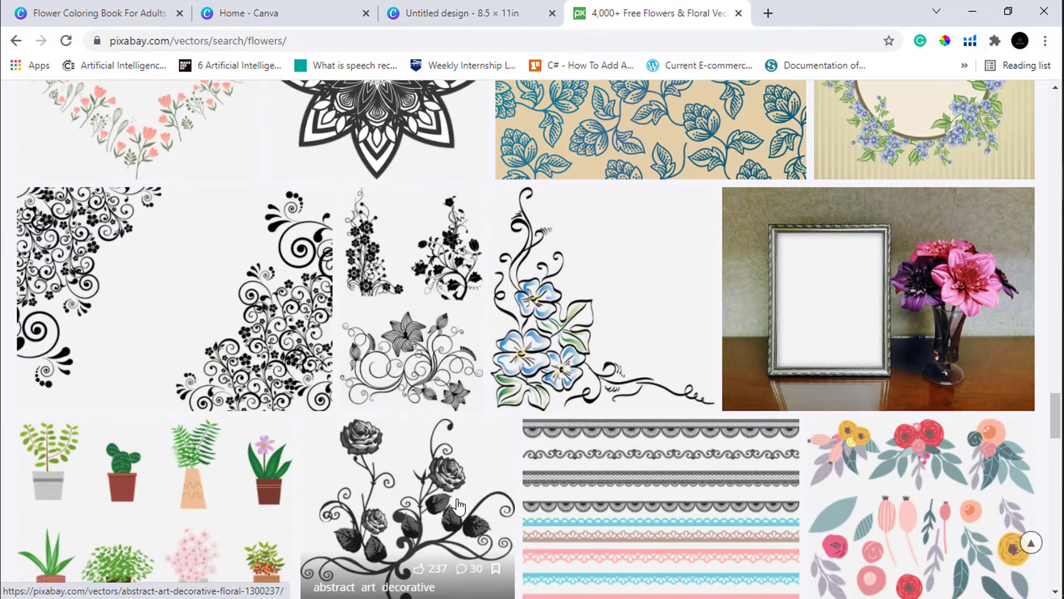
{"action": "scroll", "coordinate": [458, 505], "scroll_direction": "down", "scroll_amount": 10}
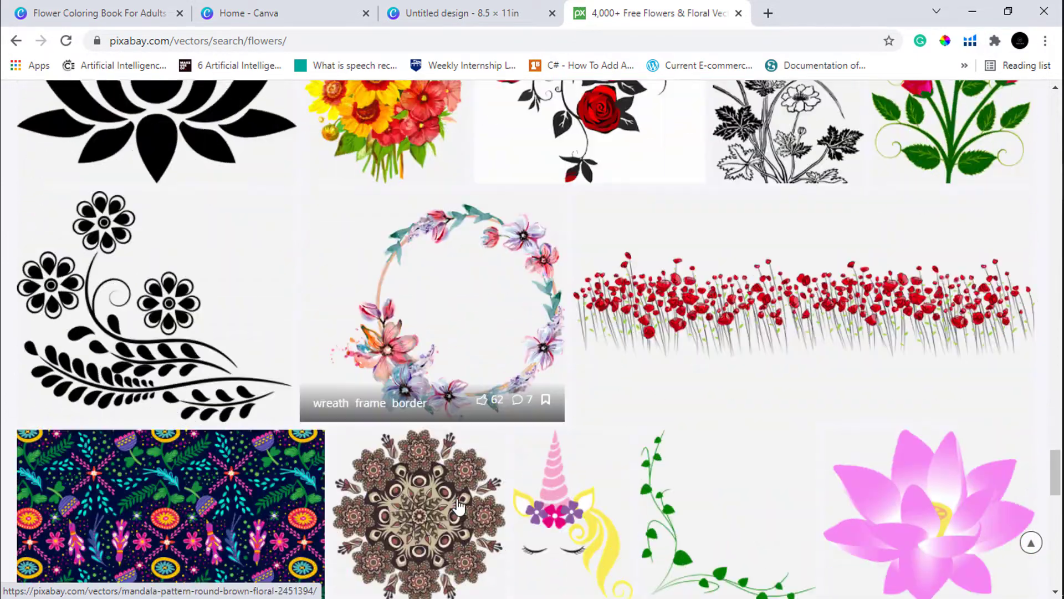
{"action": "scroll", "coordinate": [458, 506], "scroll_direction": "down", "scroll_amount": 3}
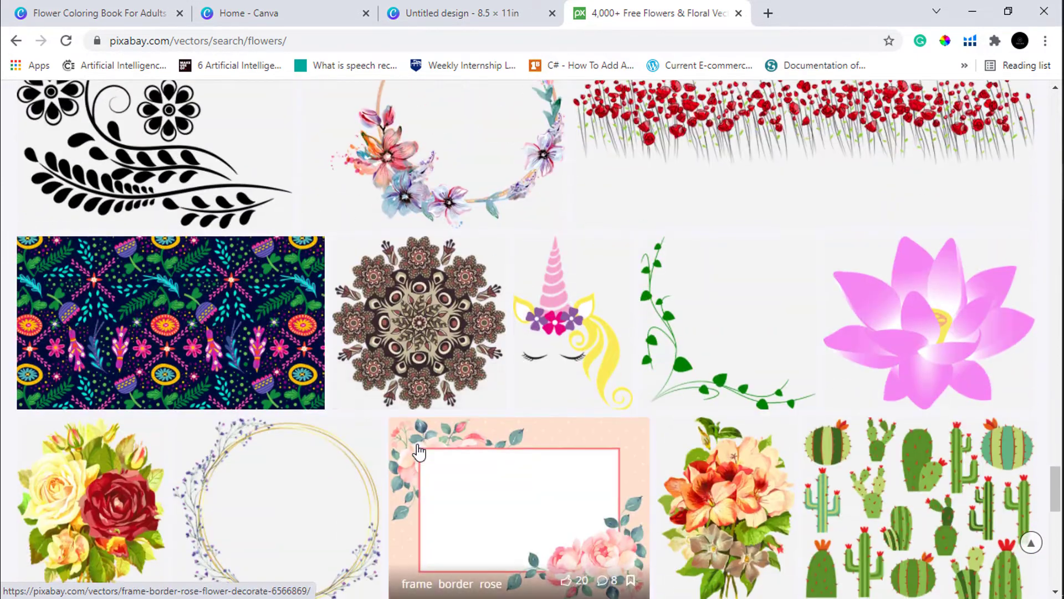
{"action": "scroll", "coordinate": [419, 452], "scroll_direction": "down", "scroll_amount": 15}
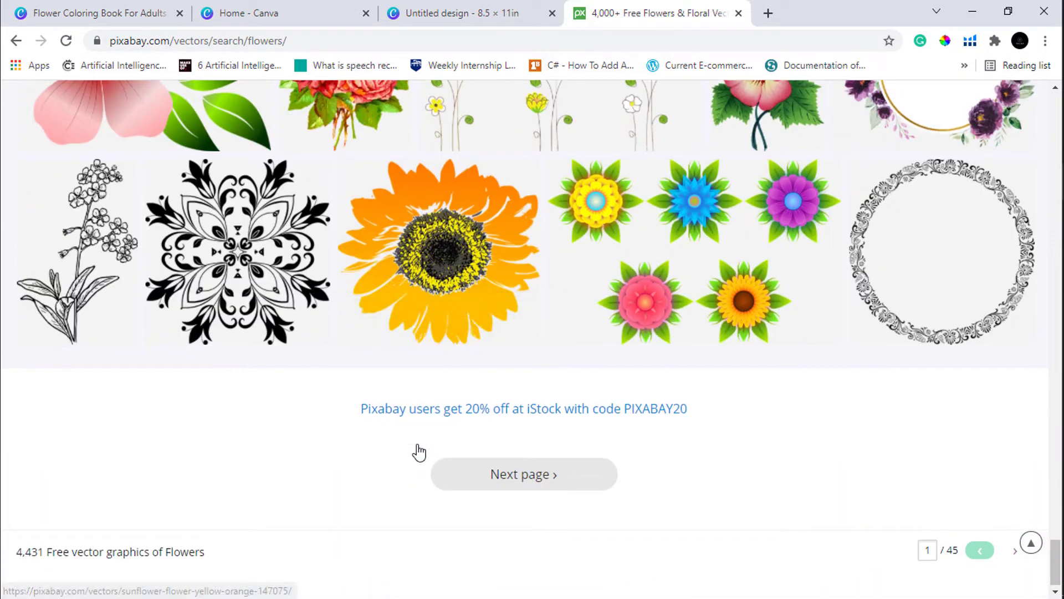
Open page 2 of the flower vector results and look through it for outline drawings suitable for coloring
{"action": "left_click", "coordinate": [545, 481]}
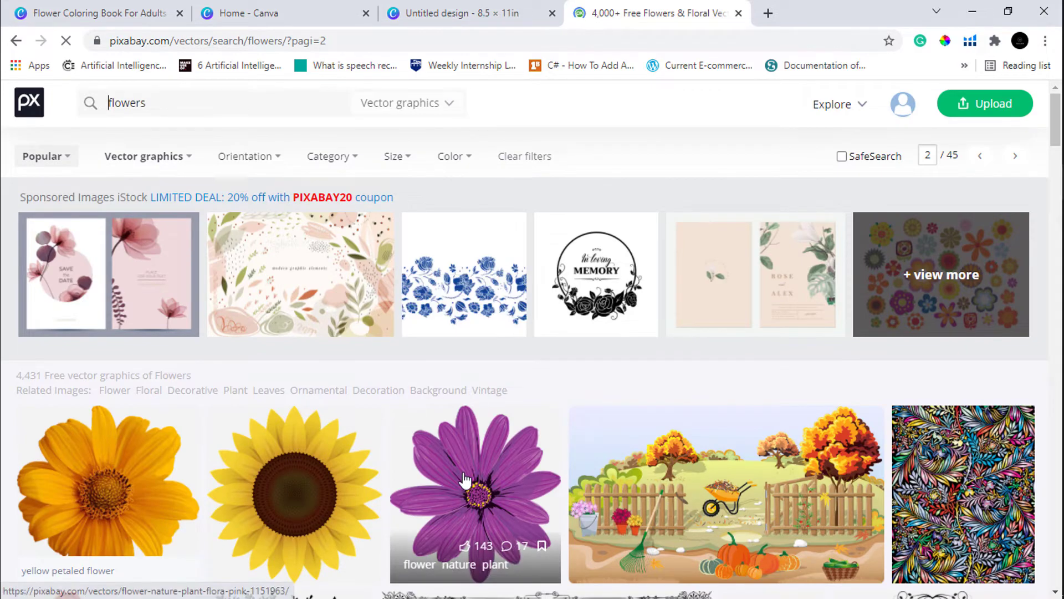
{"action": "scroll", "coordinate": [465, 480], "scroll_direction": "down", "scroll_amount": 3}
{"action": "scroll", "coordinate": [464, 480], "scroll_direction": "down", "scroll_amount": 10}
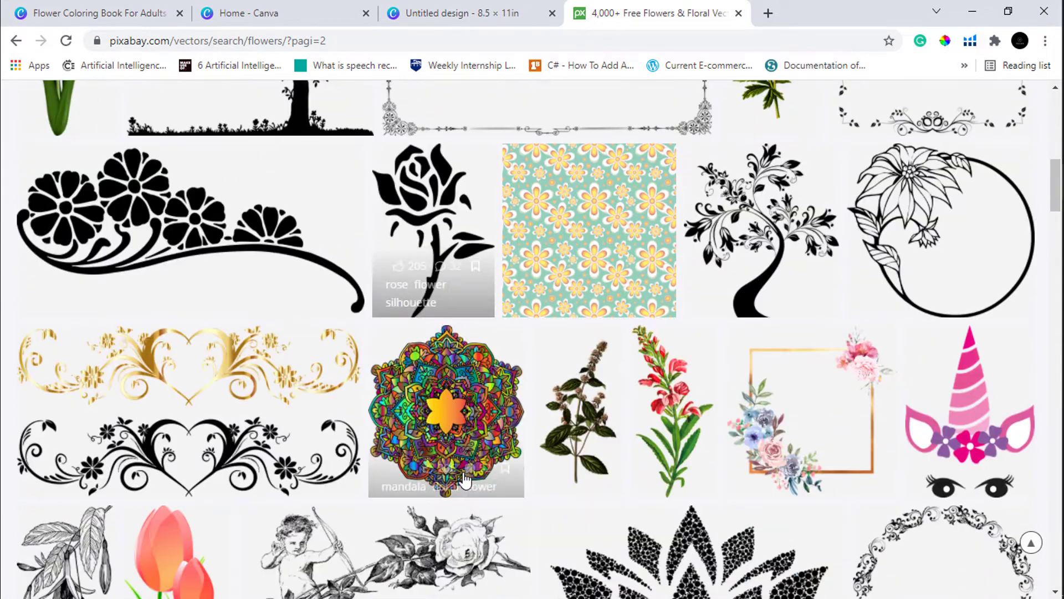
{"action": "scroll", "coordinate": [465, 480], "scroll_direction": "down", "scroll_amount": 3}
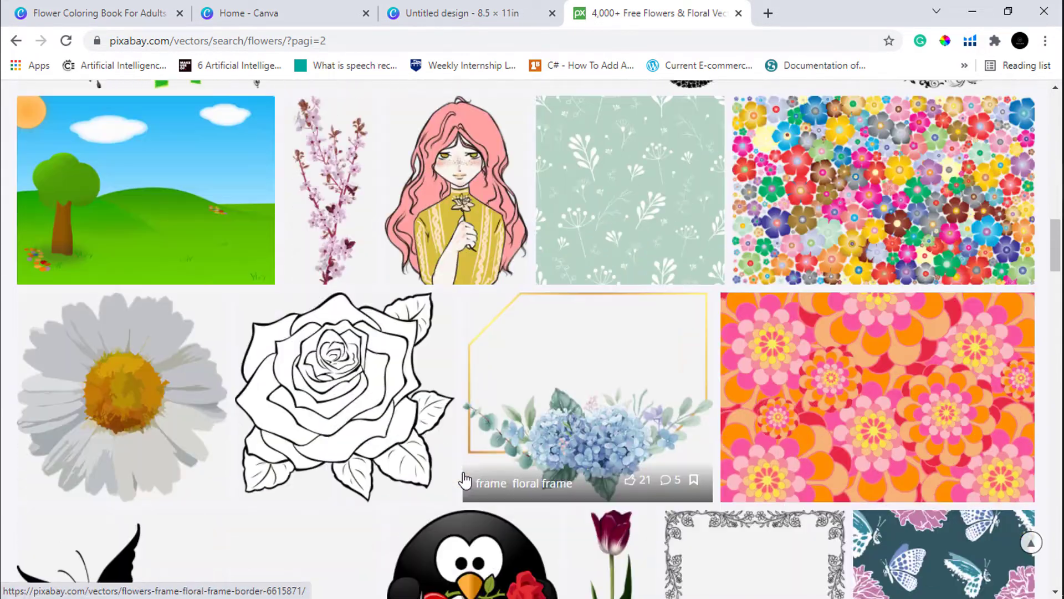
{"action": "scroll", "coordinate": [438, 422], "scroll_direction": "down", "scroll_amount": 3}
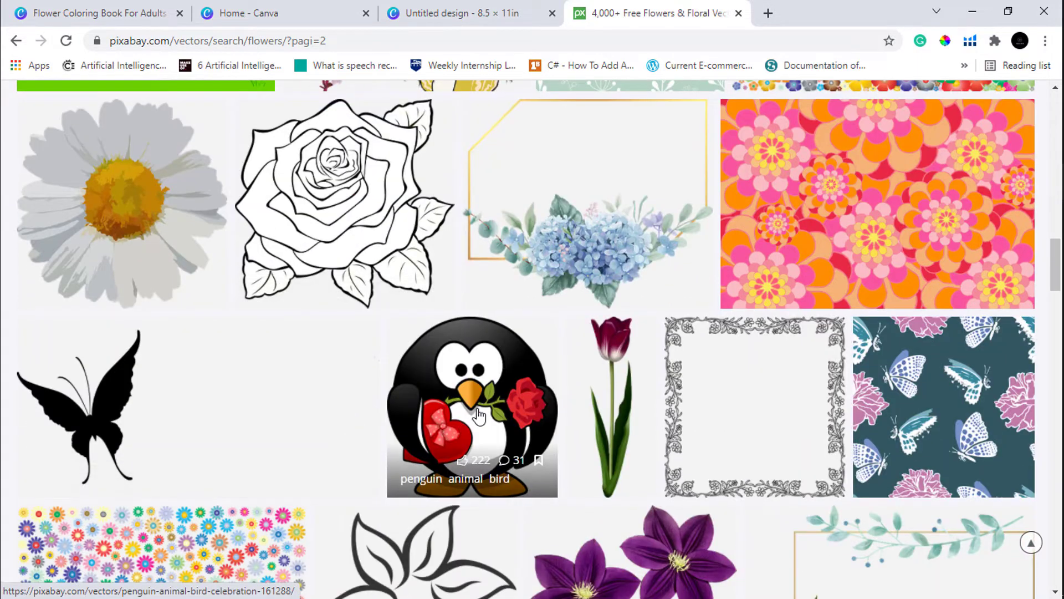
{"action": "scroll", "coordinate": [455, 421], "scroll_direction": "up", "scroll_amount": 5}
{"action": "scroll", "coordinate": [418, 483], "scroll_direction": "up", "scroll_amount": 11}
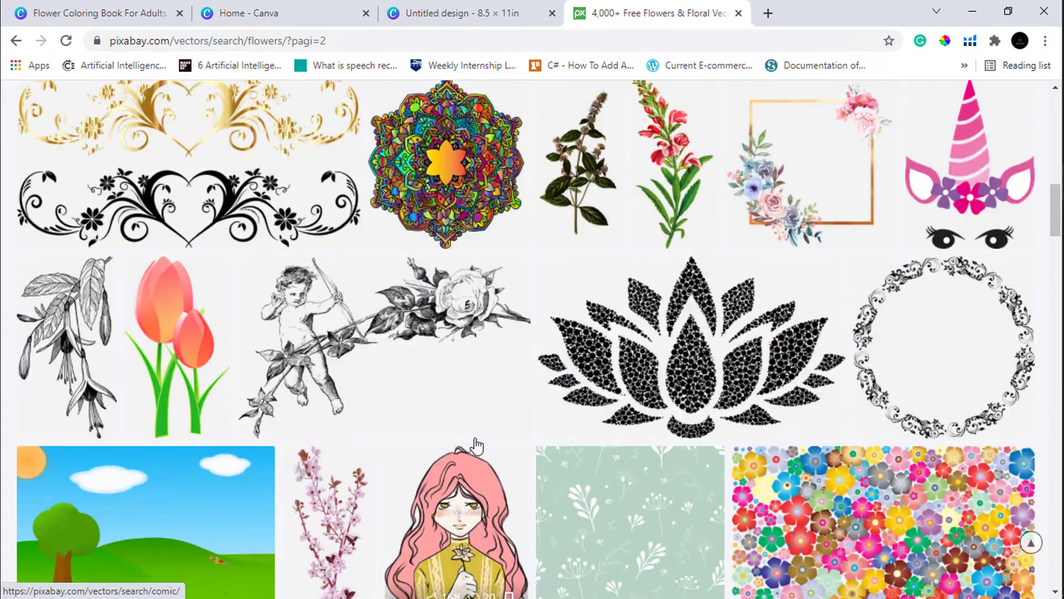
{"action": "scroll", "coordinate": [574, 311], "scroll_direction": "down", "scroll_amount": 20}
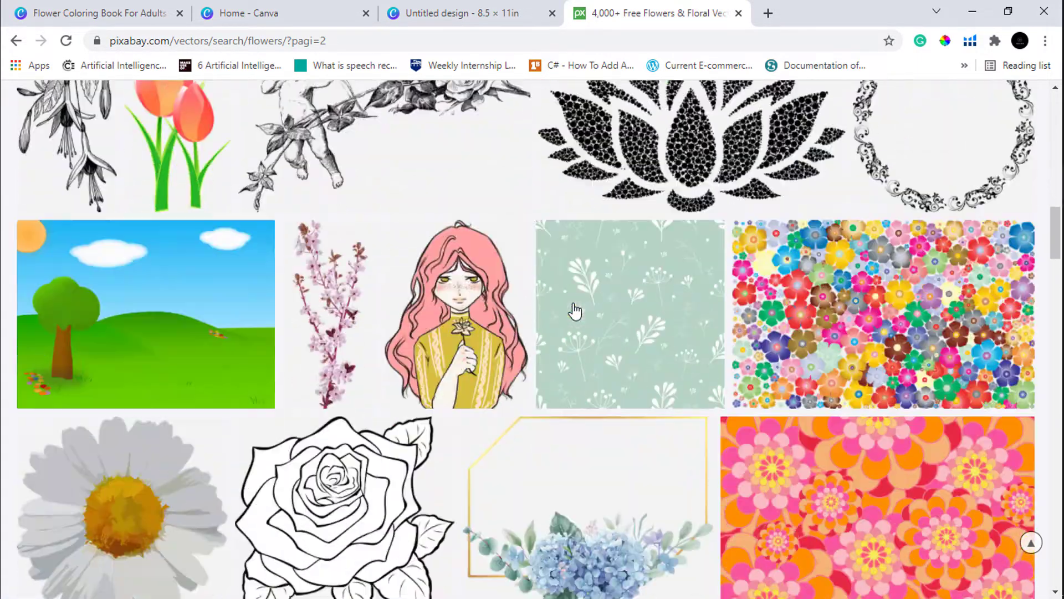
{"action": "scroll", "coordinate": [575, 310], "scroll_direction": "down", "scroll_amount": 14}
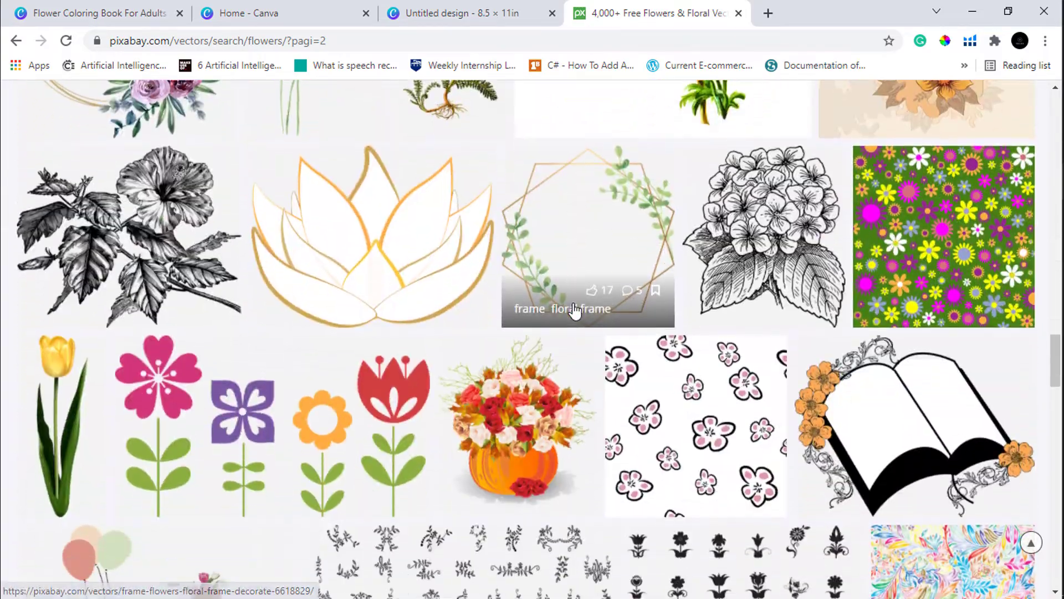
{"action": "scroll", "coordinate": [575, 311], "scroll_direction": "down", "scroll_amount": 9}
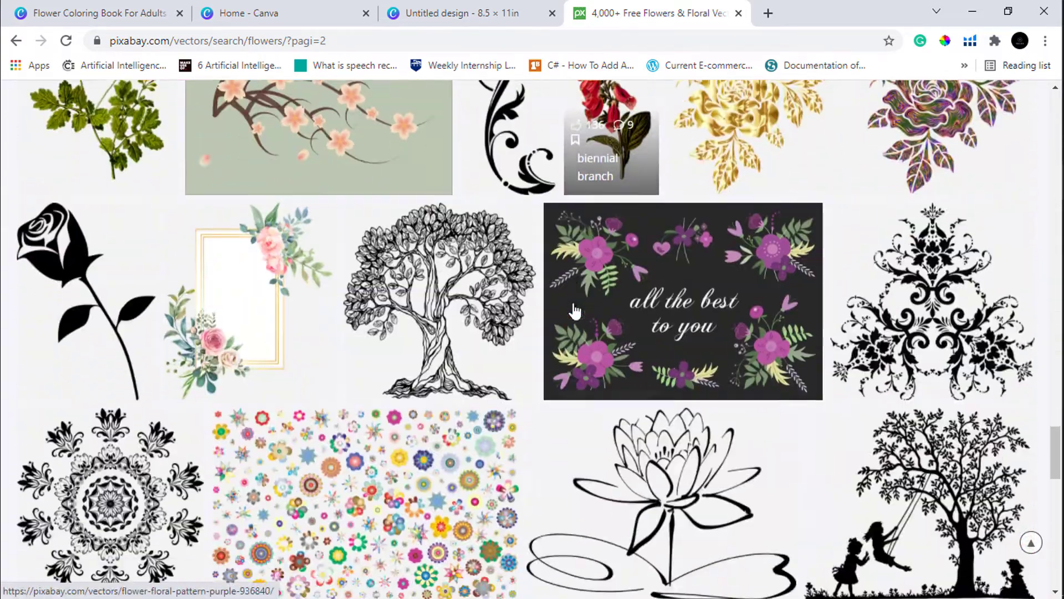
{"action": "scroll", "coordinate": [535, 363], "scroll_direction": "down", "scroll_amount": 4}
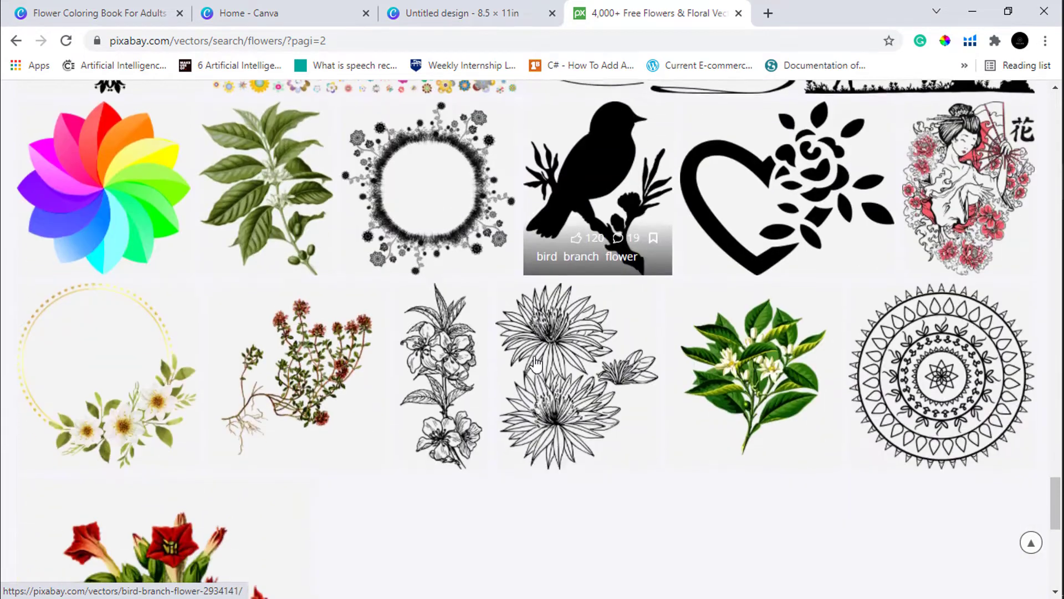
{"action": "scroll", "coordinate": [499, 351], "scroll_direction": "down", "scroll_amount": 6}
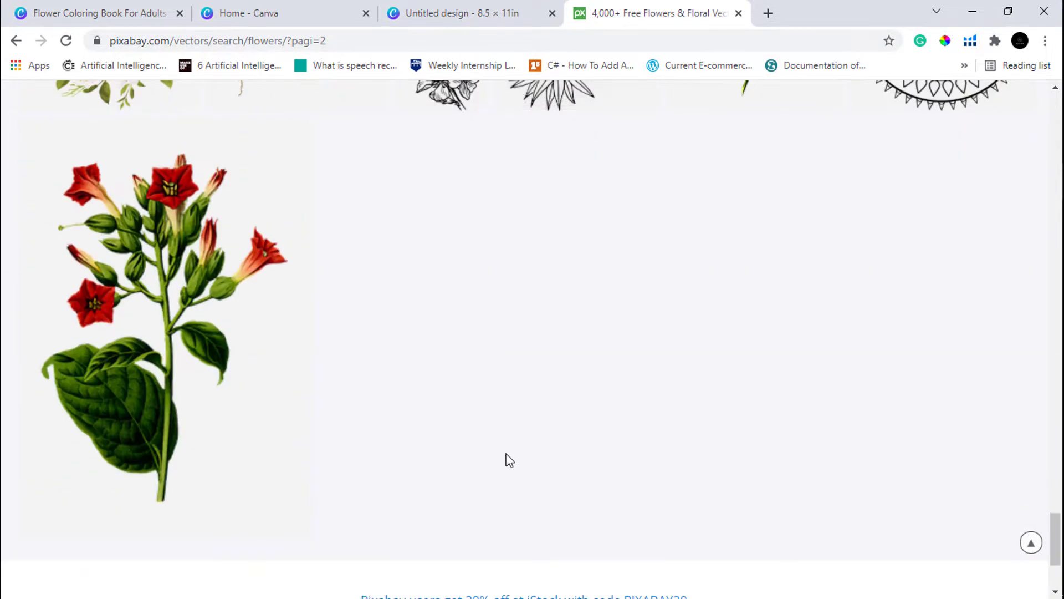
{"action": "scroll", "coordinate": [506, 458], "scroll_direction": "down", "scroll_amount": 4}
Open page 3 of the flower vector results and look for the floral line art drawings
{"action": "left_click", "coordinate": [508, 488]}
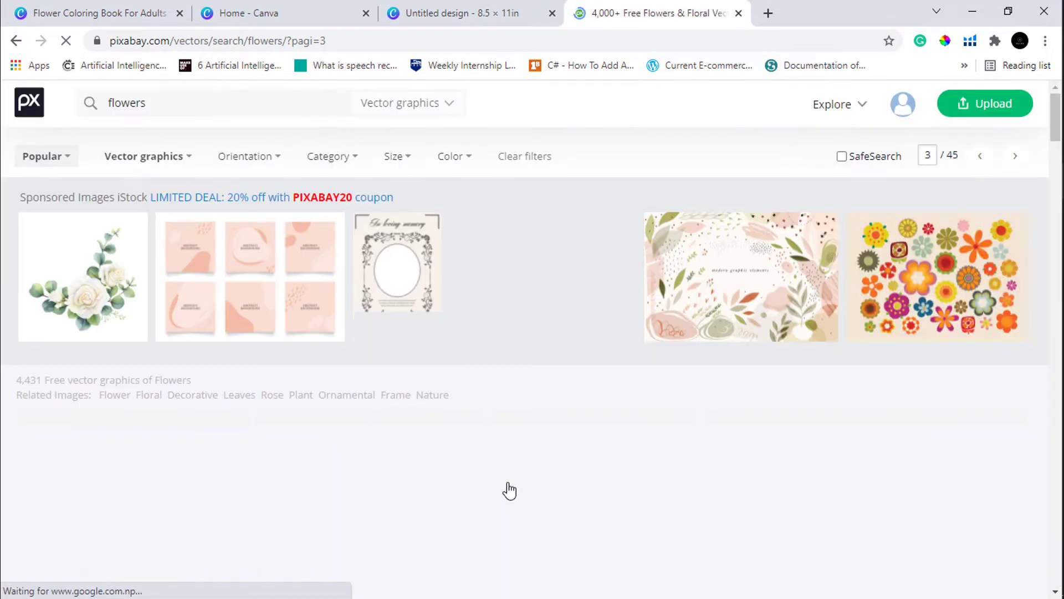
{"action": "scroll", "coordinate": [427, 409], "scroll_direction": "down", "scroll_amount": 6}
{"action": "scroll", "coordinate": [427, 410], "scroll_direction": "down", "scroll_amount": 3}
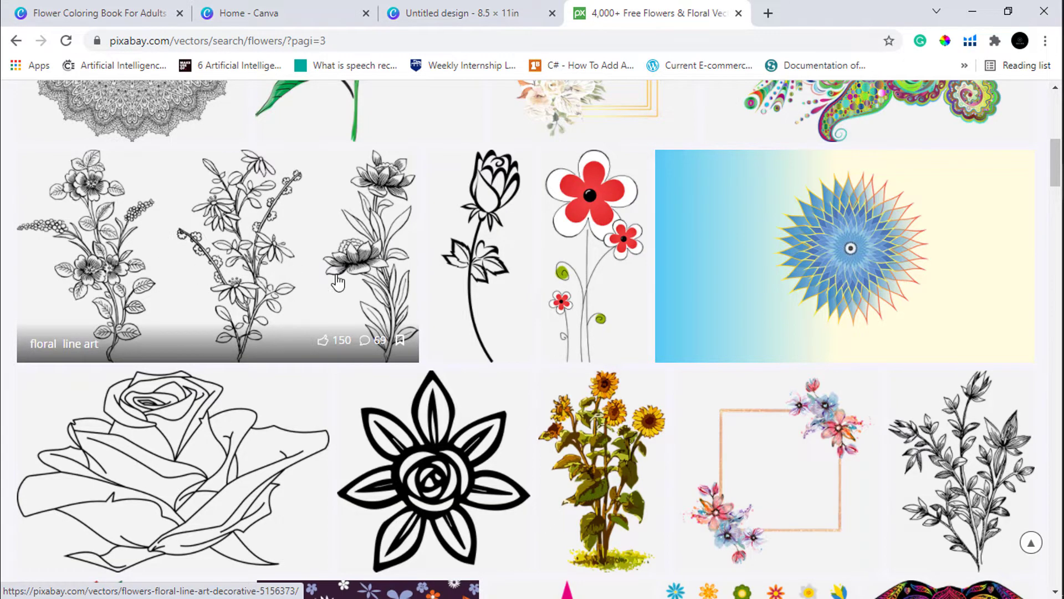
Look through the rest of page 3 of the flower vector results for black-and-white drawings suitable for coloring
{"action": "scroll", "coordinate": [337, 282], "scroll_direction": "down", "scroll_amount": 5}
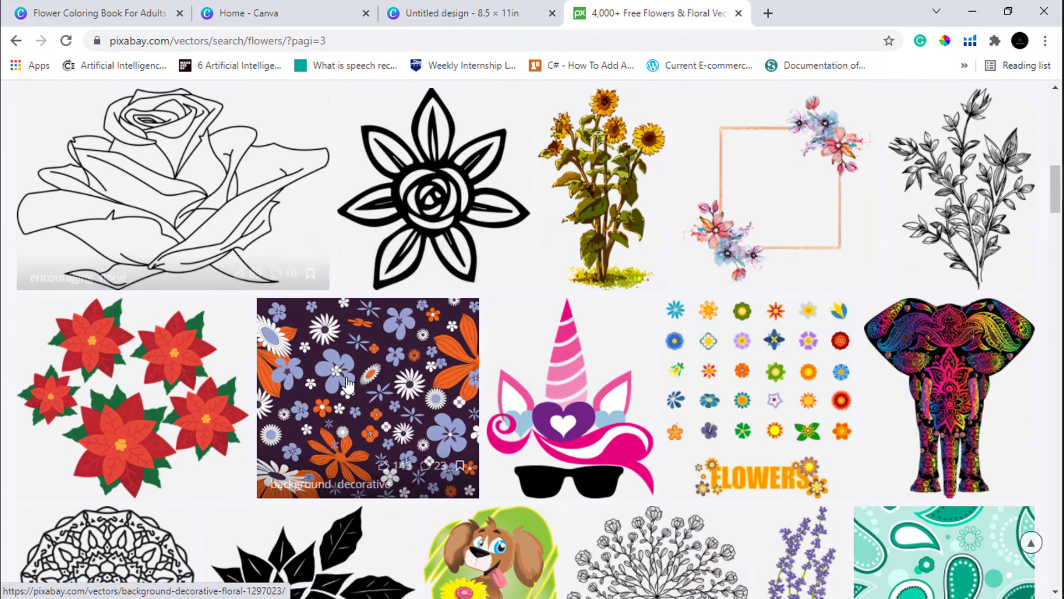
{"action": "scroll", "coordinate": [348, 383], "scroll_direction": "down", "scroll_amount": 20}
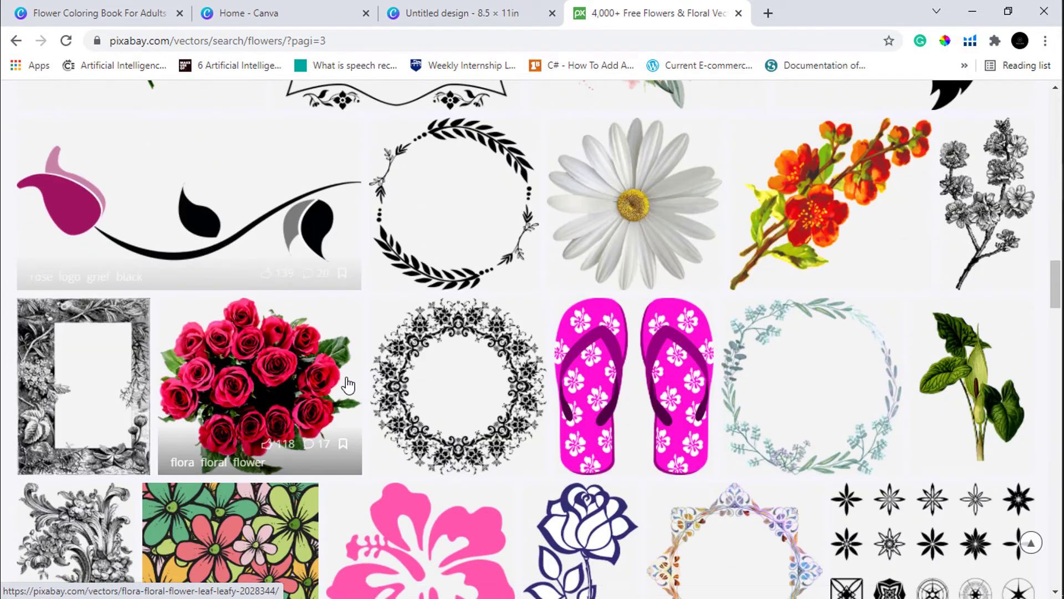
{"action": "scroll", "coordinate": [348, 384], "scroll_direction": "down", "scroll_amount": 20}
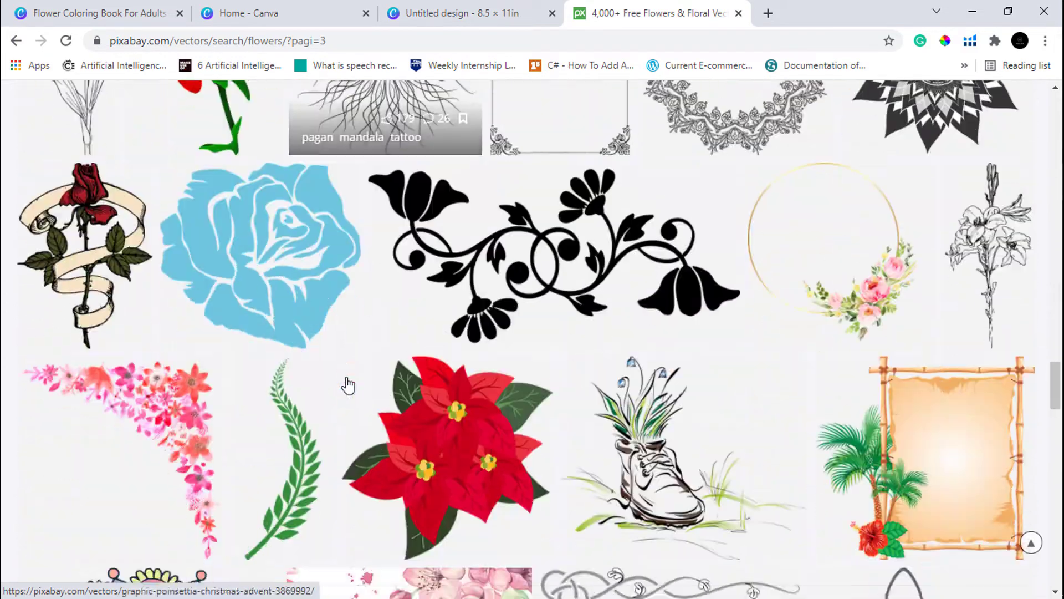
{"action": "scroll", "coordinate": [348, 383], "scroll_direction": "down", "scroll_amount": 17}
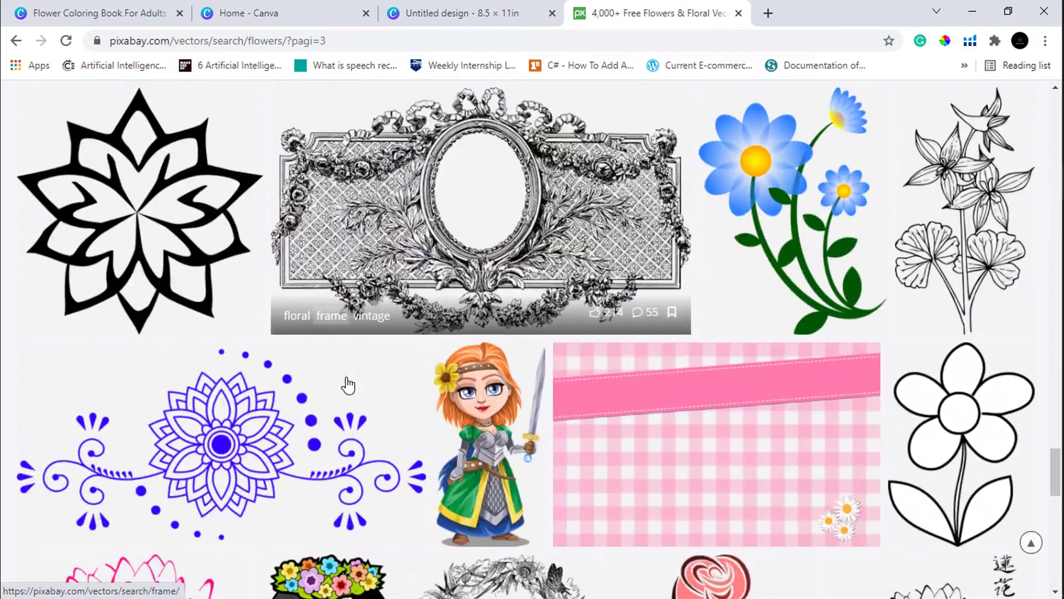
{"action": "scroll", "coordinate": [348, 383], "scroll_direction": "down", "scroll_amount": 15}
{"action": "scroll", "coordinate": [347, 384], "scroll_direction": "up", "scroll_amount": 4}
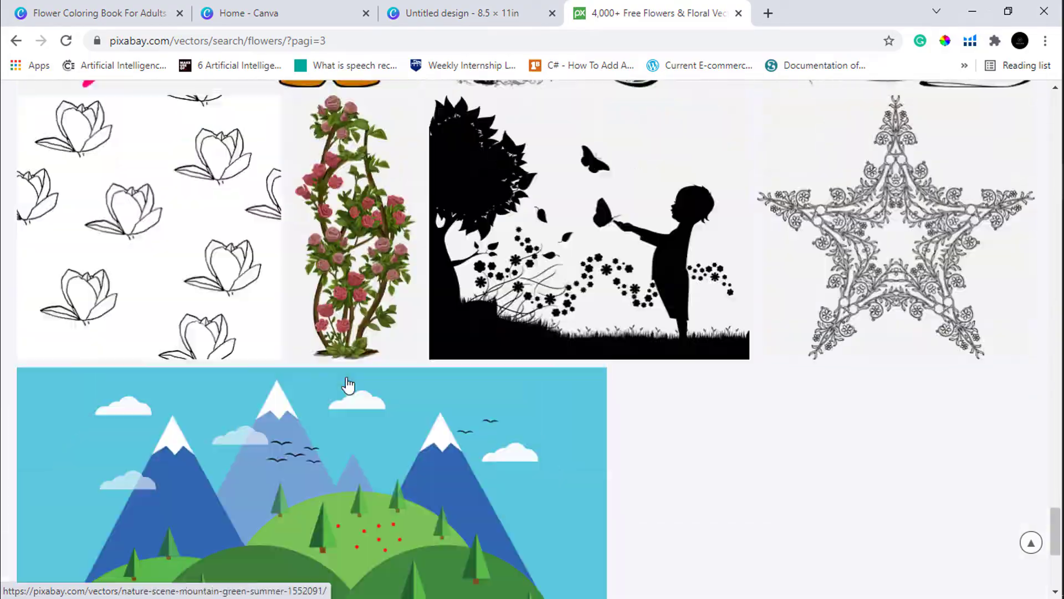
{"action": "scroll", "coordinate": [348, 383], "scroll_direction": "up", "scroll_amount": 20}
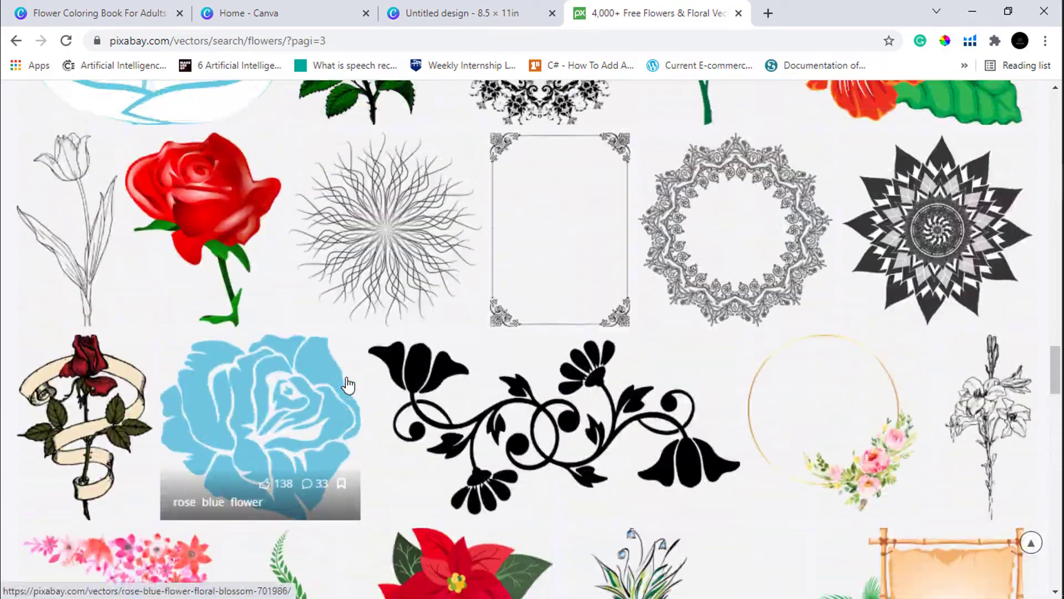
{"action": "scroll", "coordinate": [348, 383], "scroll_direction": "up", "scroll_amount": 20}
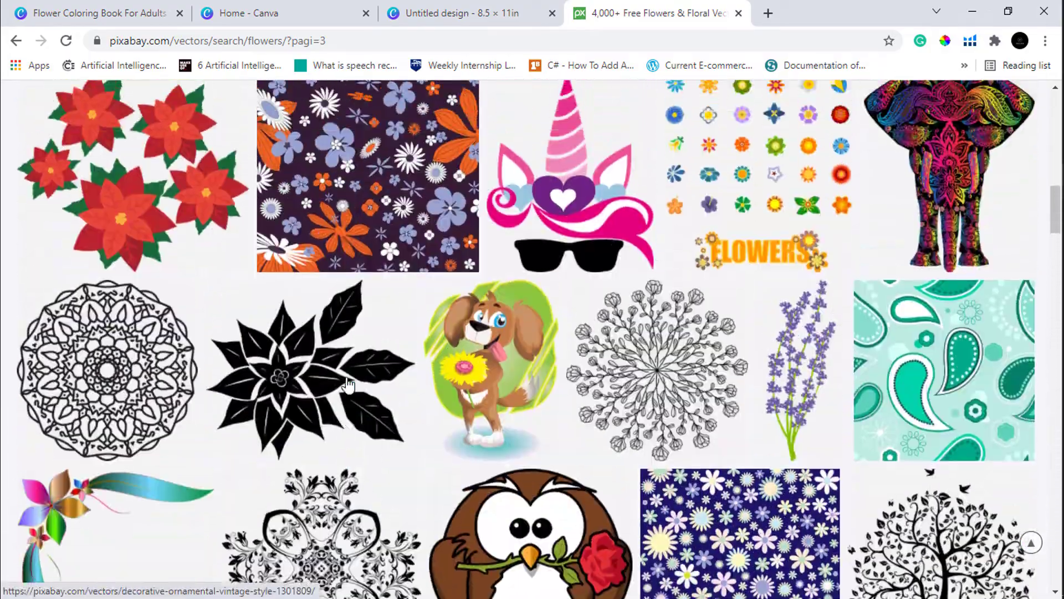
{"action": "scroll", "coordinate": [348, 384], "scroll_direction": "up", "scroll_amount": 12}
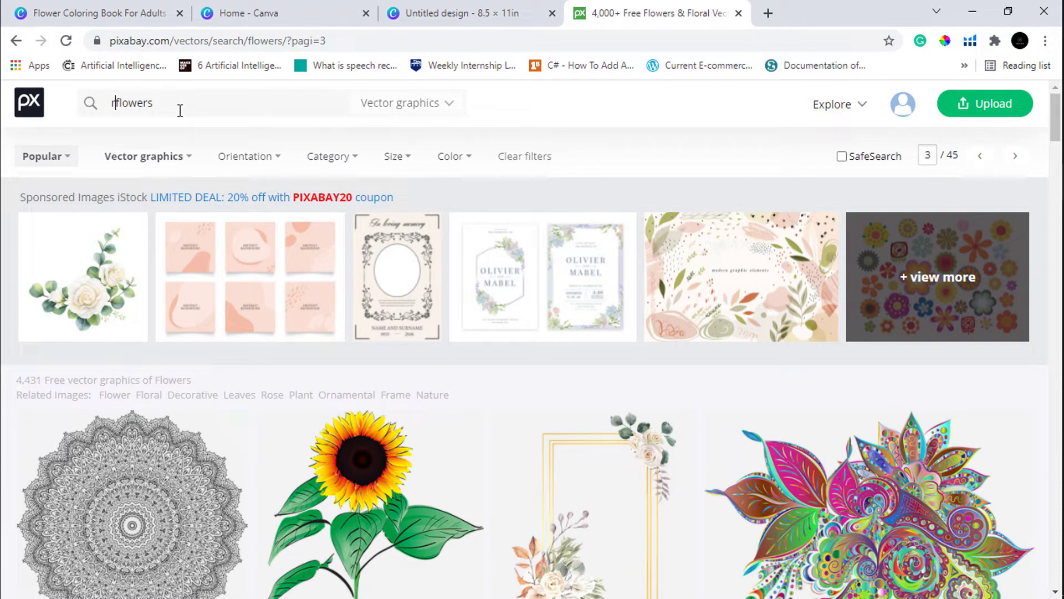
Search Pixabay's vector graphics for "red flowers" and open the pink and gray outlined meadow flower graphic in its own tab
{"action": "key", "text": "Return"}
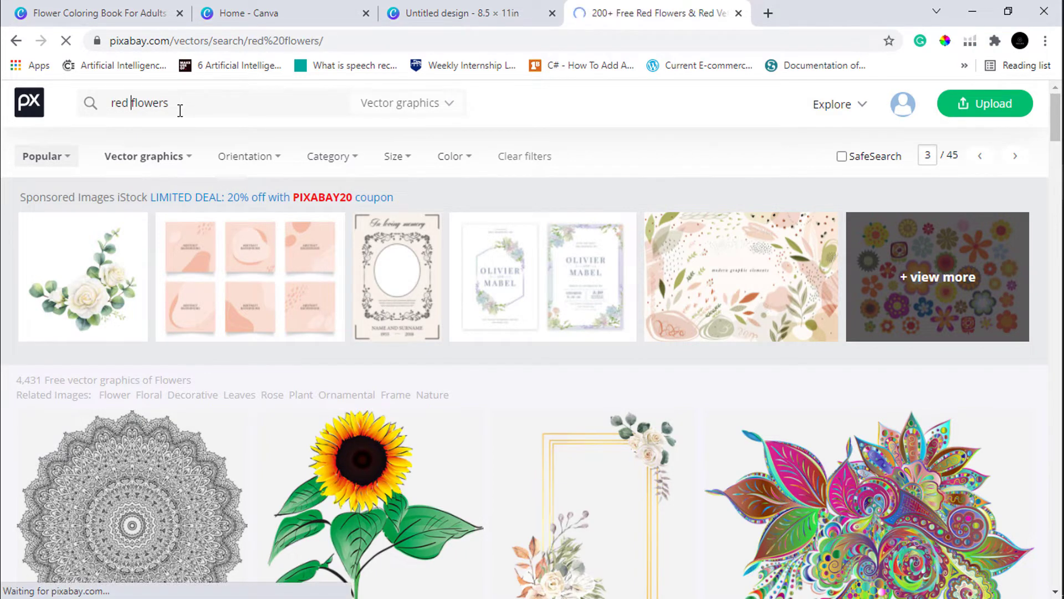
{"action": "scroll", "coordinate": [348, 422], "scroll_direction": "down", "scroll_amount": 8}
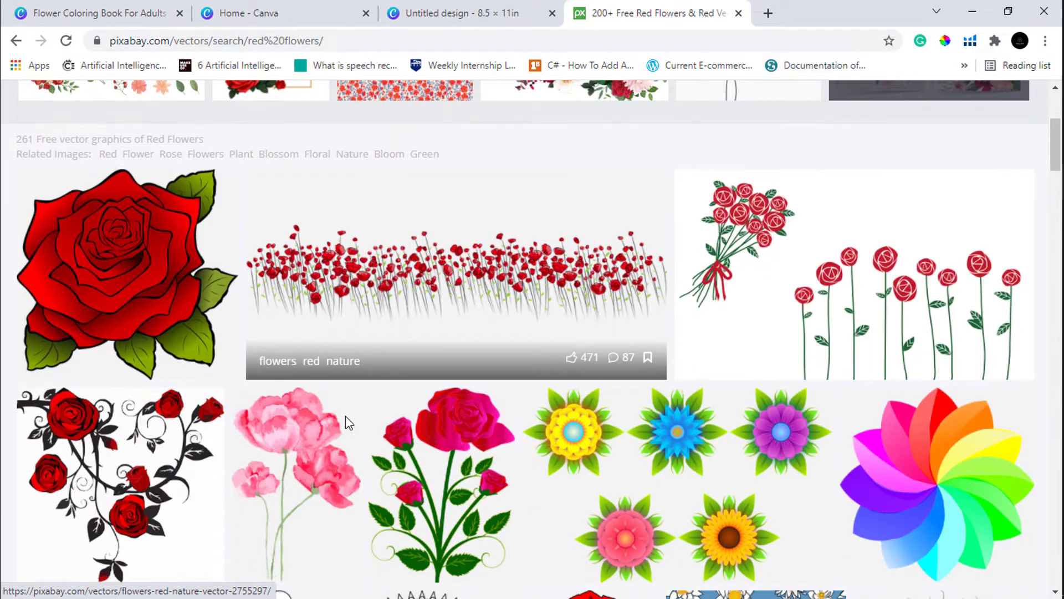
{"action": "scroll", "coordinate": [345, 416], "scroll_direction": "down", "scroll_amount": 4}
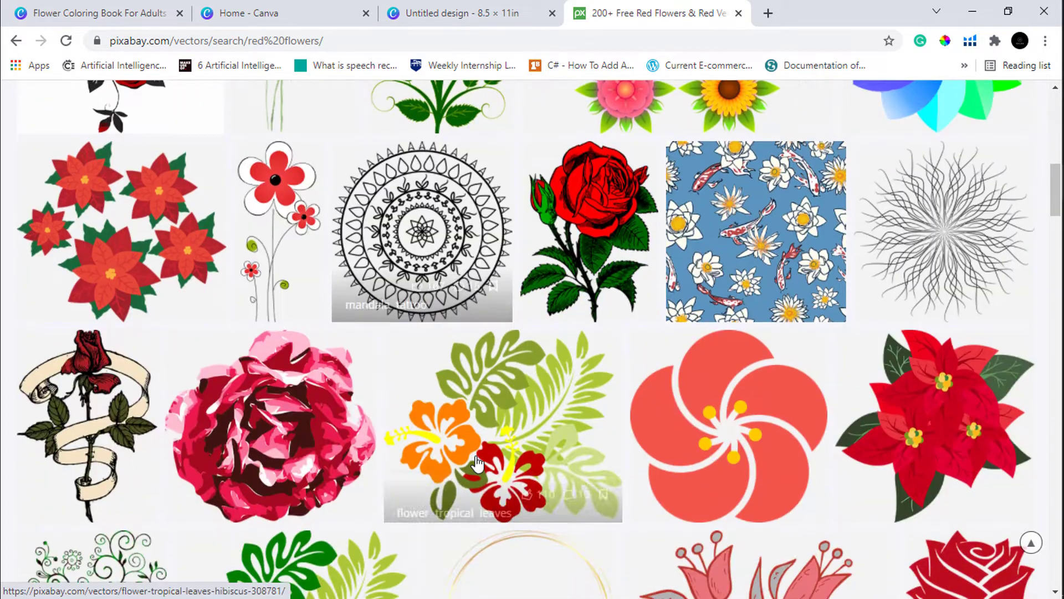
{"action": "scroll", "coordinate": [478, 464], "scroll_direction": "down", "scroll_amount": 2}
{"action": "scroll", "coordinate": [478, 464], "scroll_direction": "down", "scroll_amount": 2}
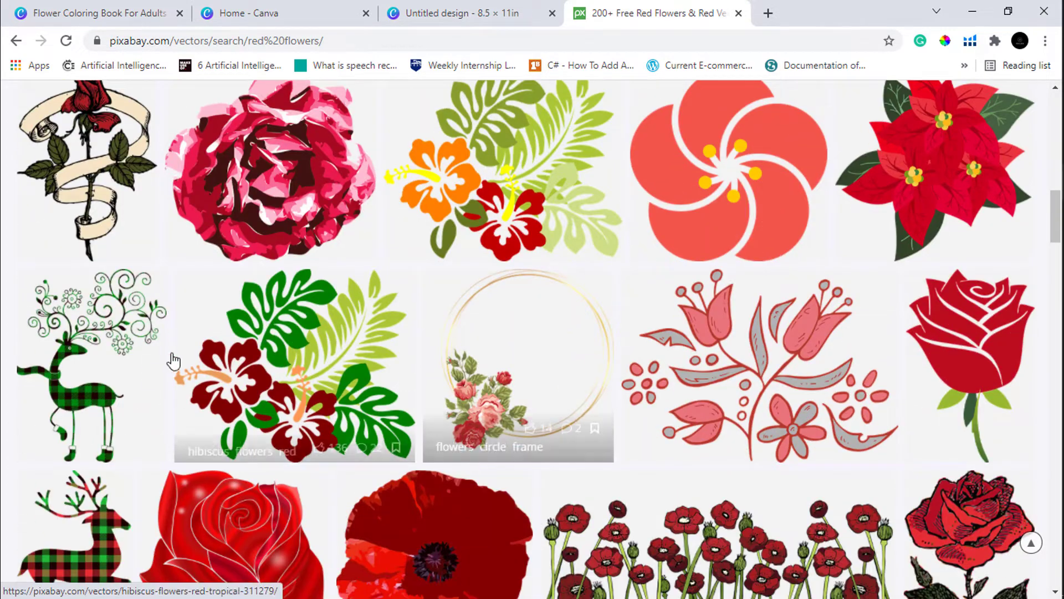
{"action": "scroll", "coordinate": [469, 377], "scroll_direction": "down", "scroll_amount": 2}
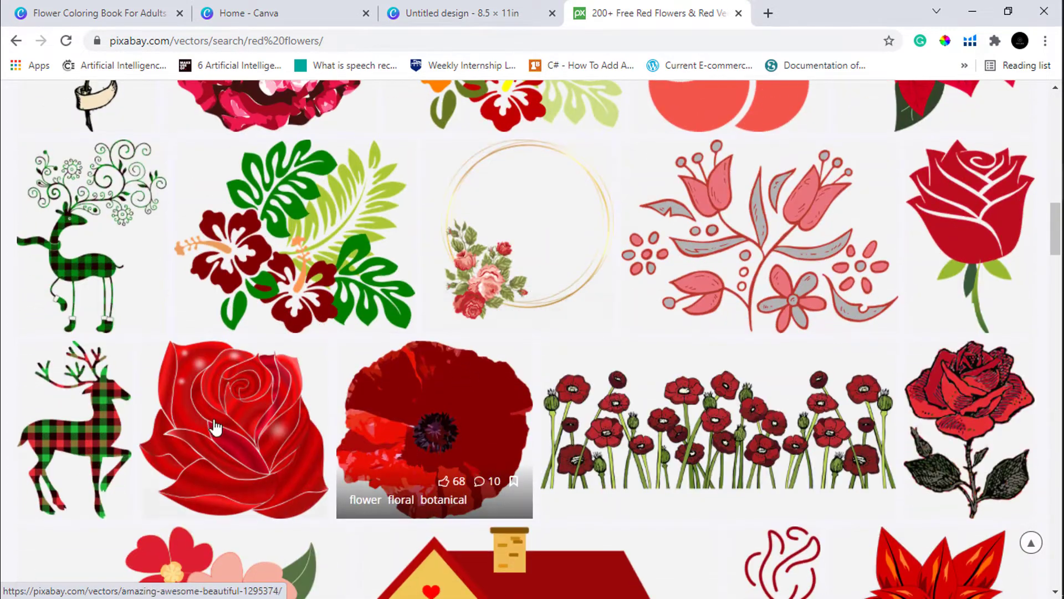
{"action": "scroll", "coordinate": [459, 416], "scroll_direction": "up", "scroll_amount": 2}
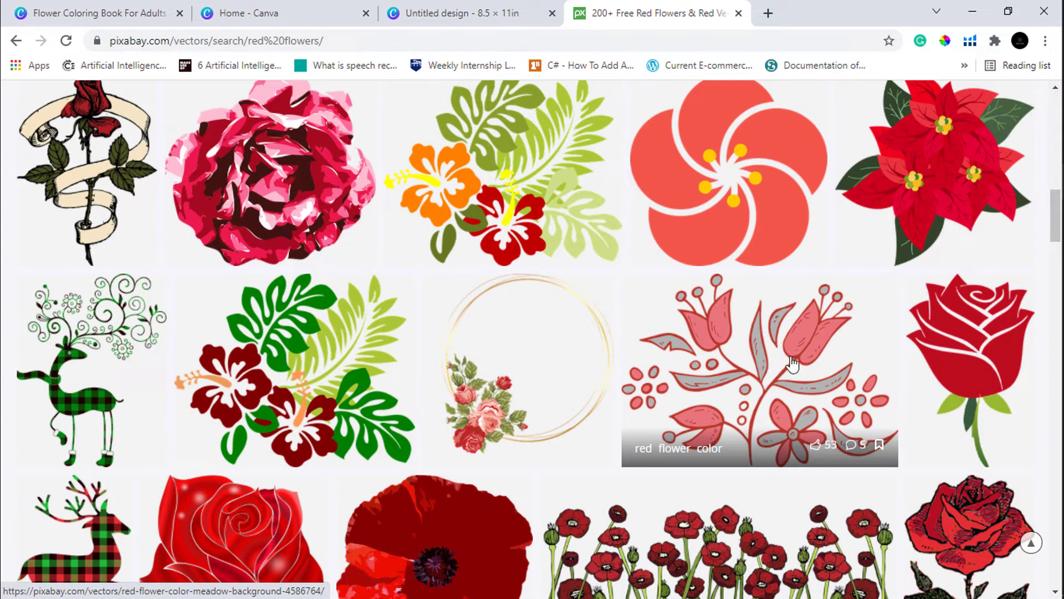
{"action": "middle_click", "coordinate": [792, 363]}
{"action": "key", "text": "ctrl+Tab"}
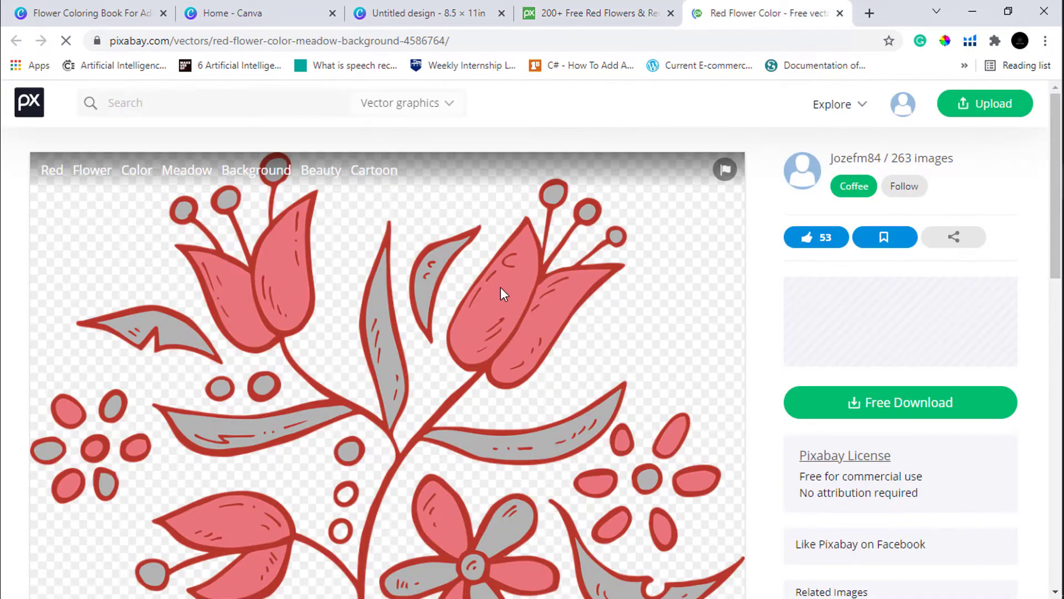
Download the red meadow flower image as an SVG vector graphic
{"action": "scroll", "coordinate": [509, 341], "scroll_direction": "down", "scroll_amount": 1}
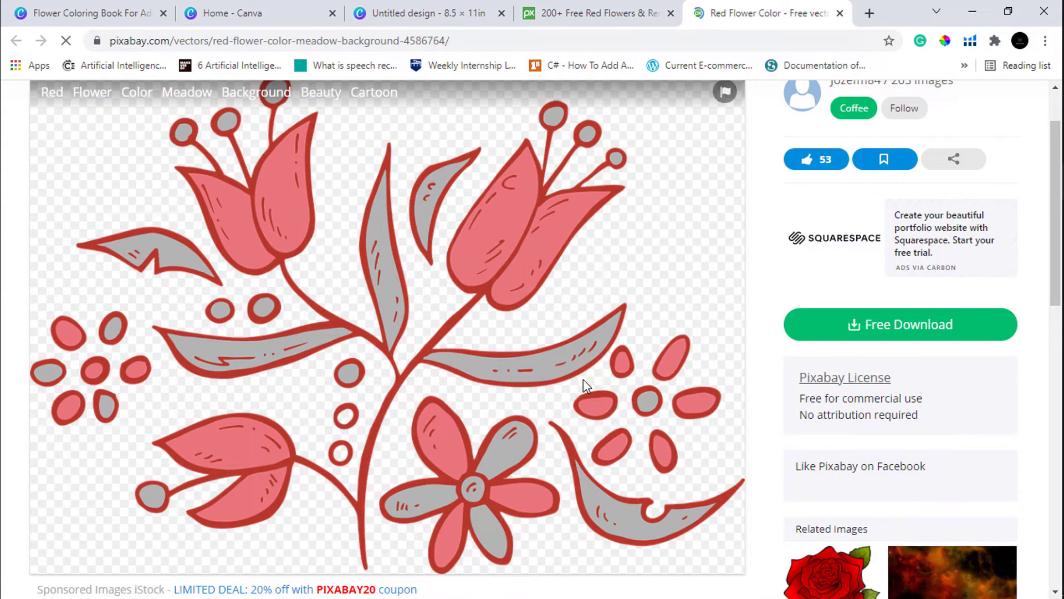
{"action": "left_click", "coordinate": [860, 327]}
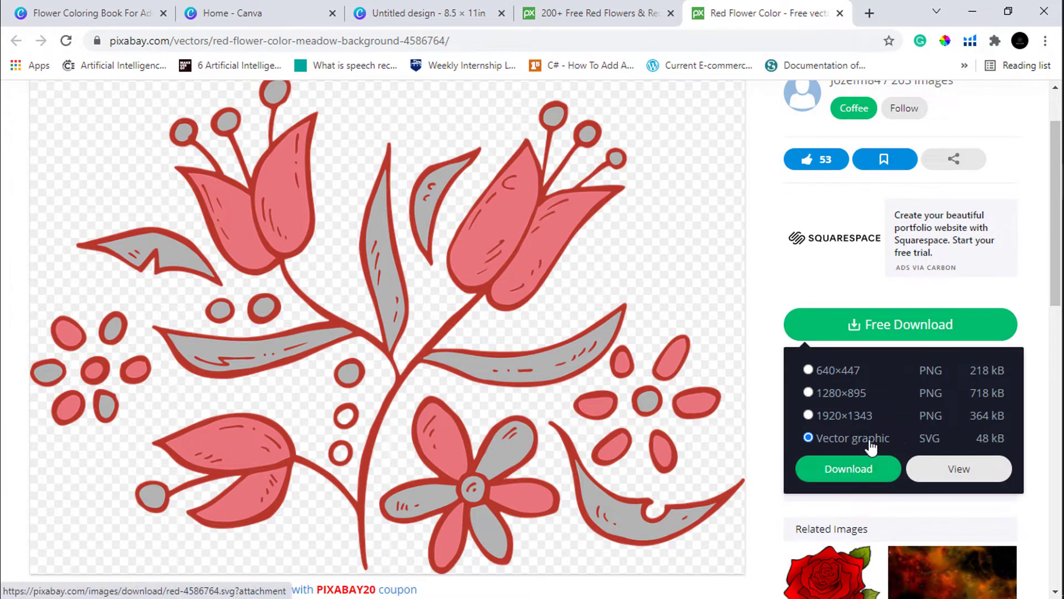
{"action": "left_click", "coordinate": [834, 470]}
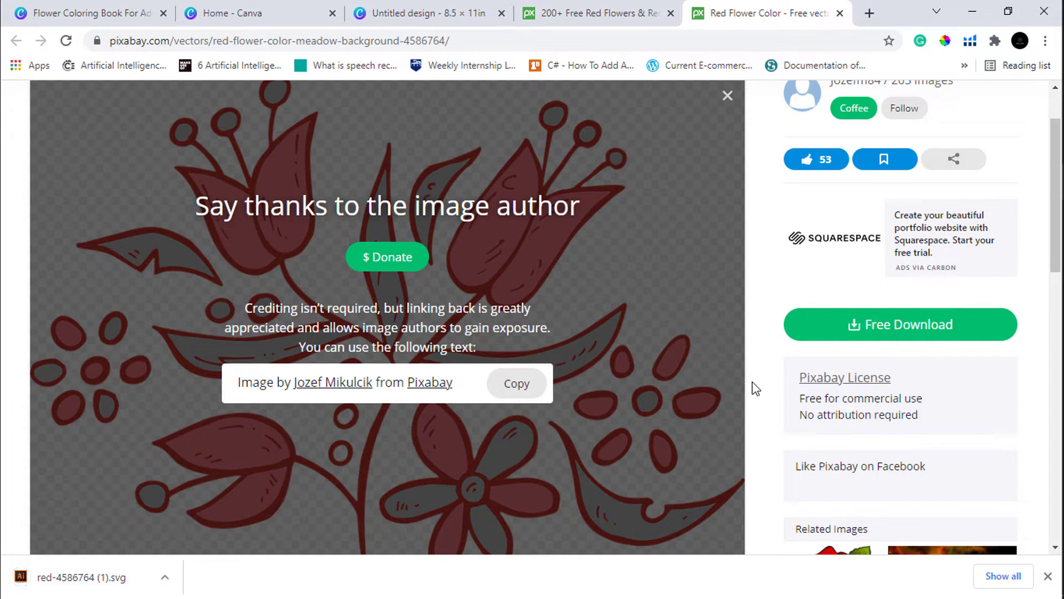
Search Google for Gravit Designer in a new tab and launch the free web version from its Free Gravit page
{"action": "left_click", "coordinate": [869, 13]}
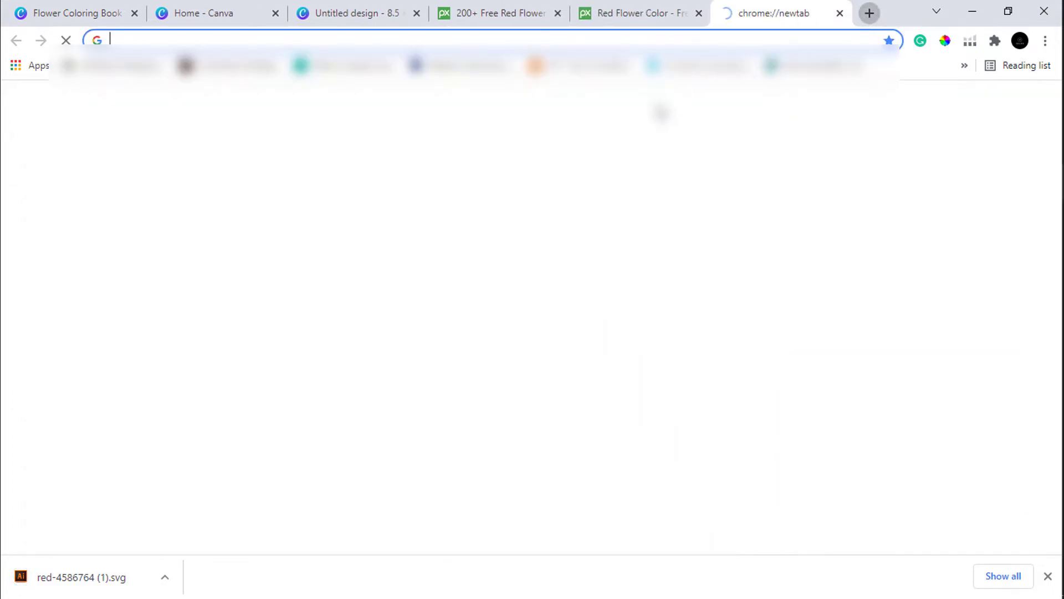
{"action": "type", "text": "gra"}
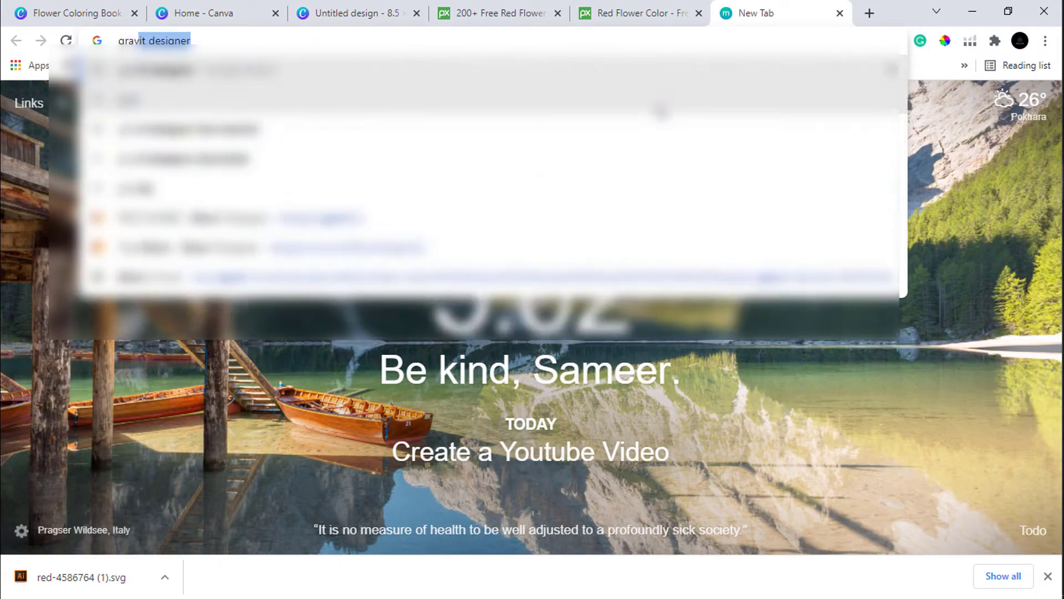
{"action": "type", "text": "vit"}
{"action": "key", "text": "Return"}
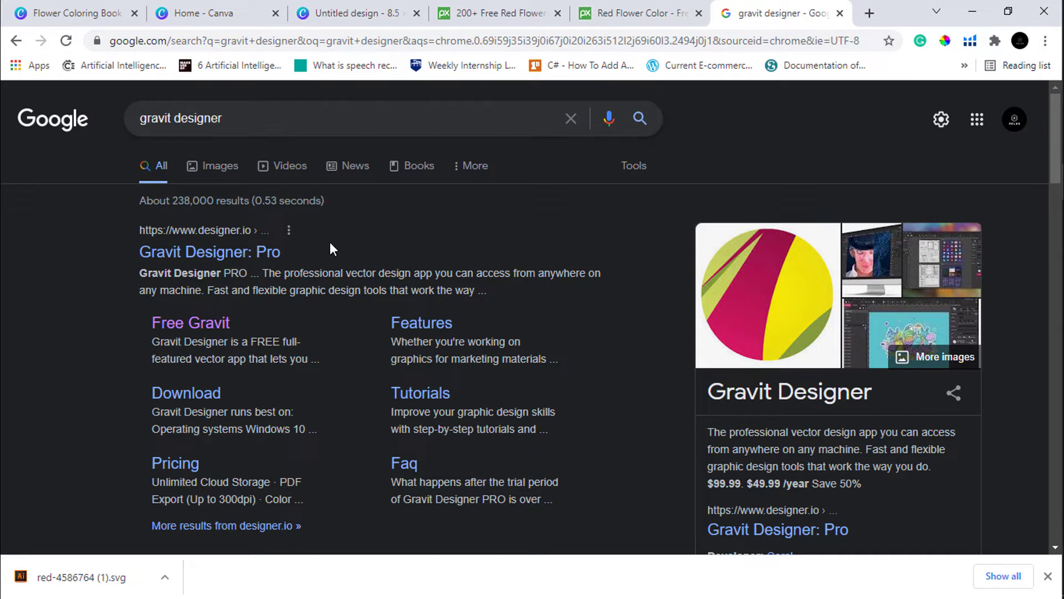
{"action": "left_click", "coordinate": [201, 323]}
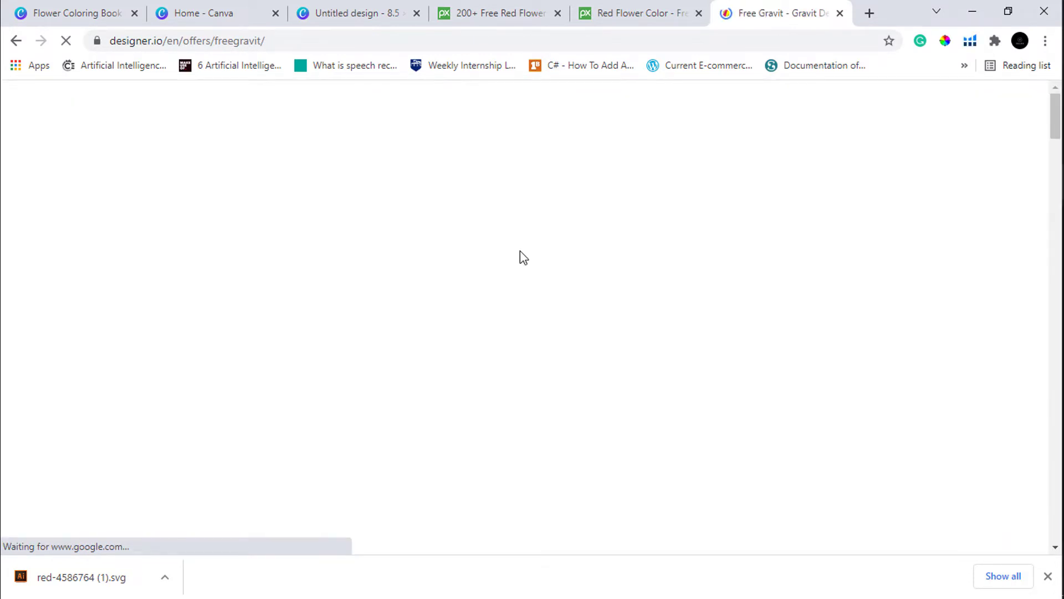
{"action": "scroll", "coordinate": [233, 373], "scroll_direction": "down", "scroll_amount": 1}
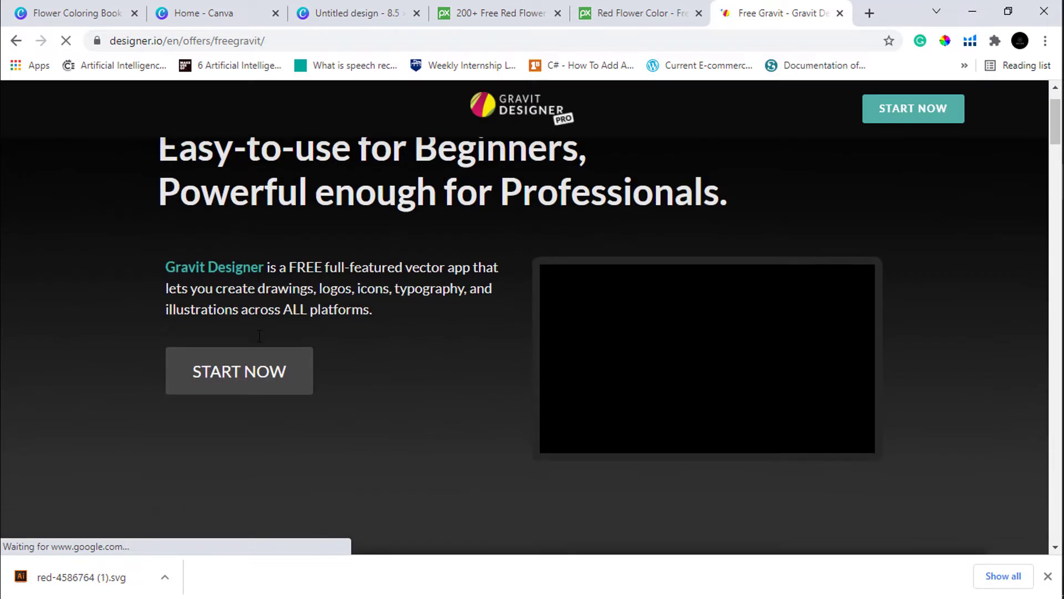
{"action": "left_click", "coordinate": [231, 377]}
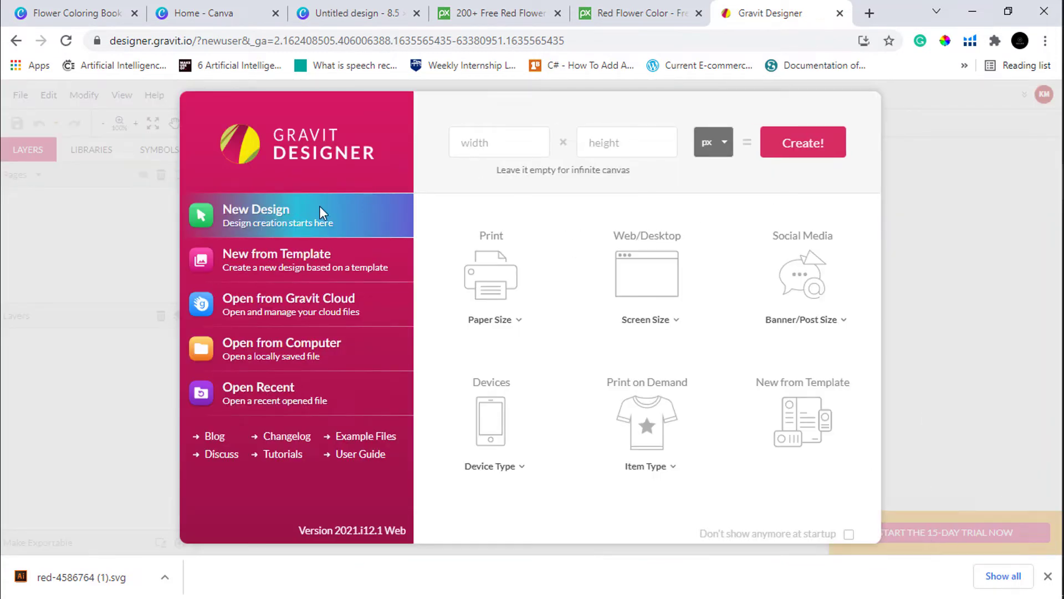
Create a new design 8.5 in wide and 11 in high
{"action": "left_click", "coordinate": [484, 141]}
{"action": "left_click", "coordinate": [601, 142]}
{"action": "key", "text": "BackSpace"}
{"action": "type", "text": "11"}
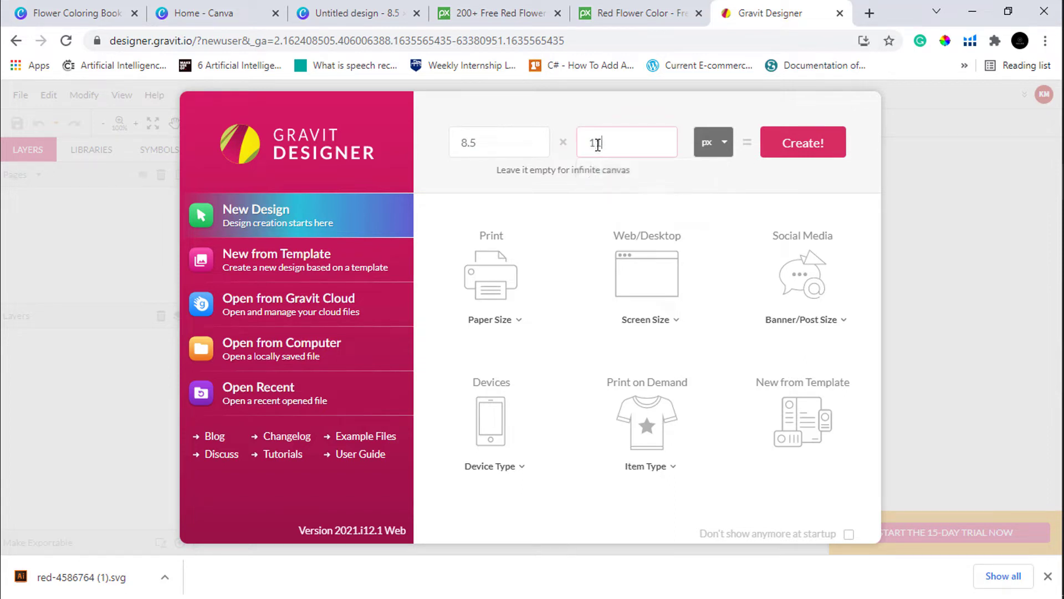
{"action": "left_click", "coordinate": [724, 139]}
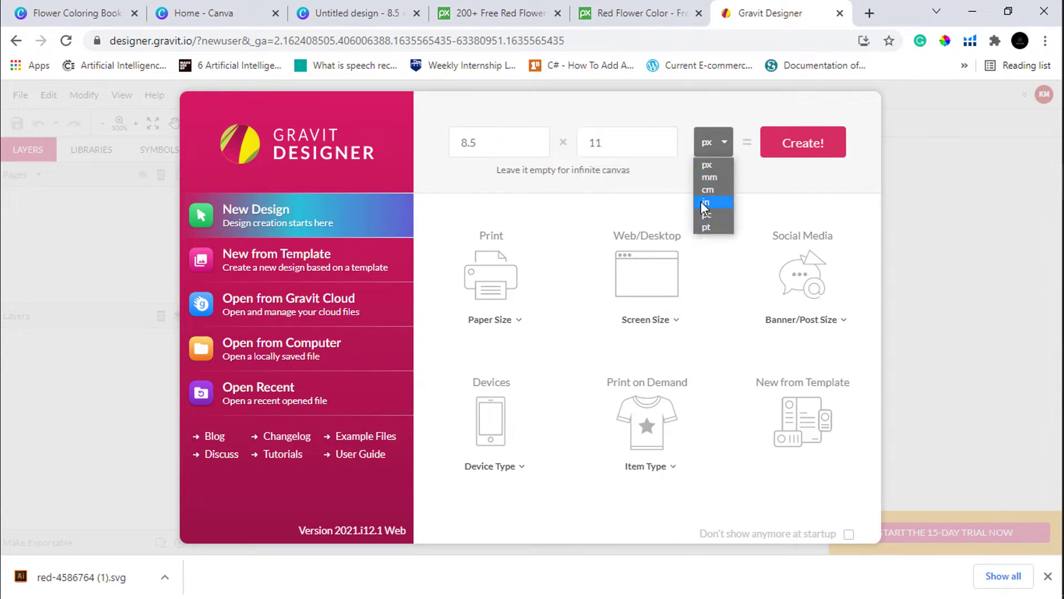
{"action": "left_click", "coordinate": [700, 201]}
{"action": "left_click", "coordinate": [808, 155]}
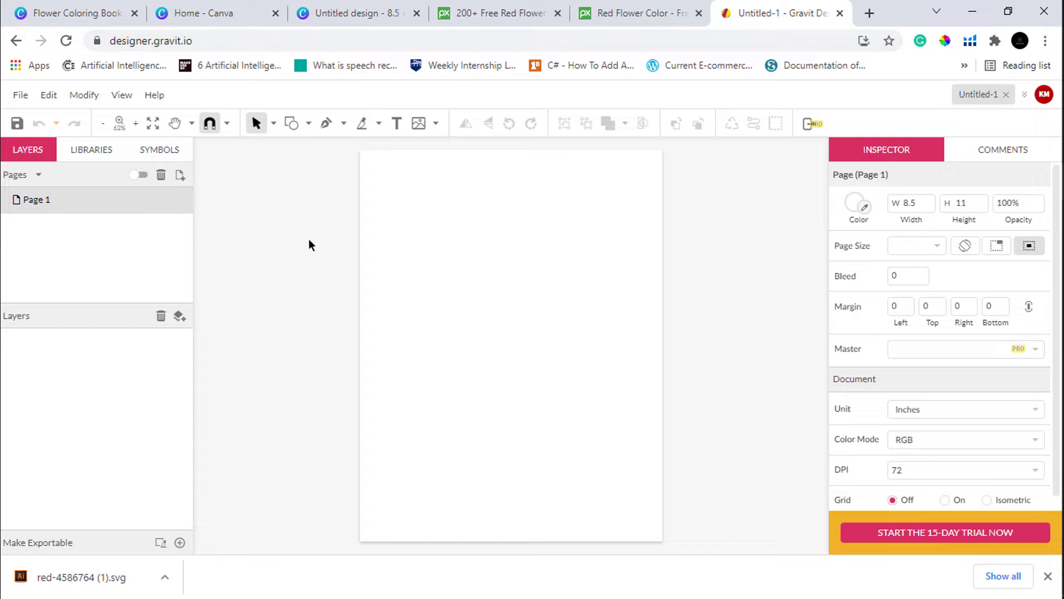
Open the downloaded local file red-4586764 (1).svg from the Downloads folder
{"action": "left_click", "coordinate": [21, 95]}
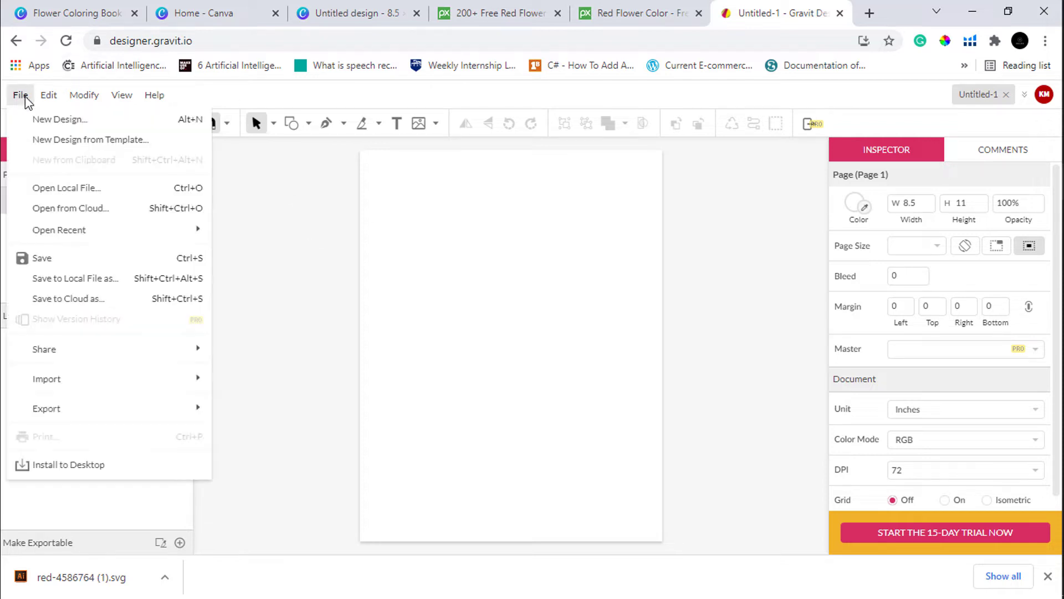
{"action": "left_click", "coordinate": [49, 95]}
{"action": "left_click", "coordinate": [20, 95]}
{"action": "left_click", "coordinate": [66, 190]}
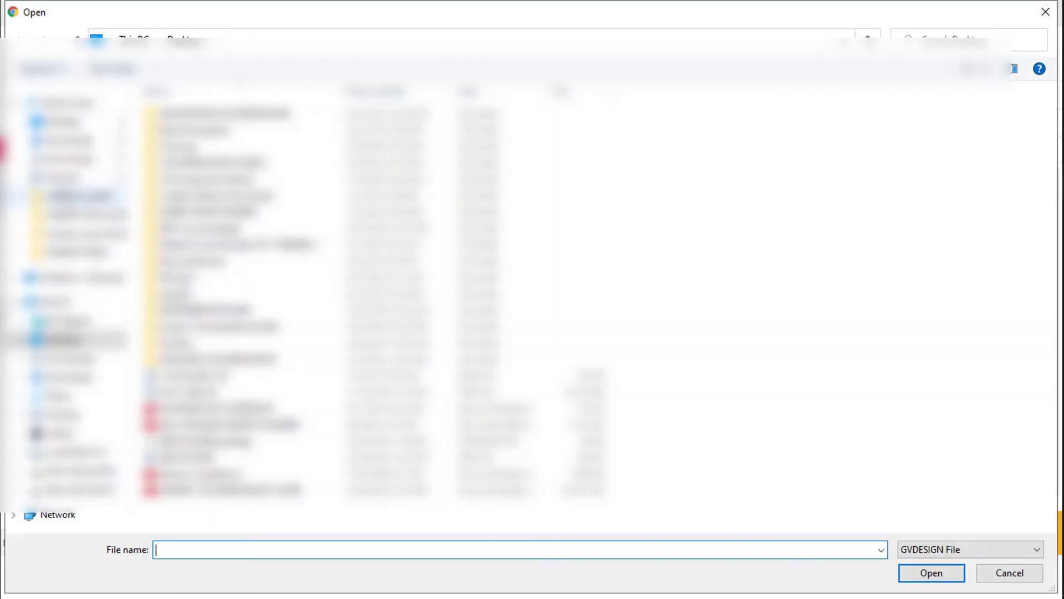
{"action": "left_click", "coordinate": [77, 139]}
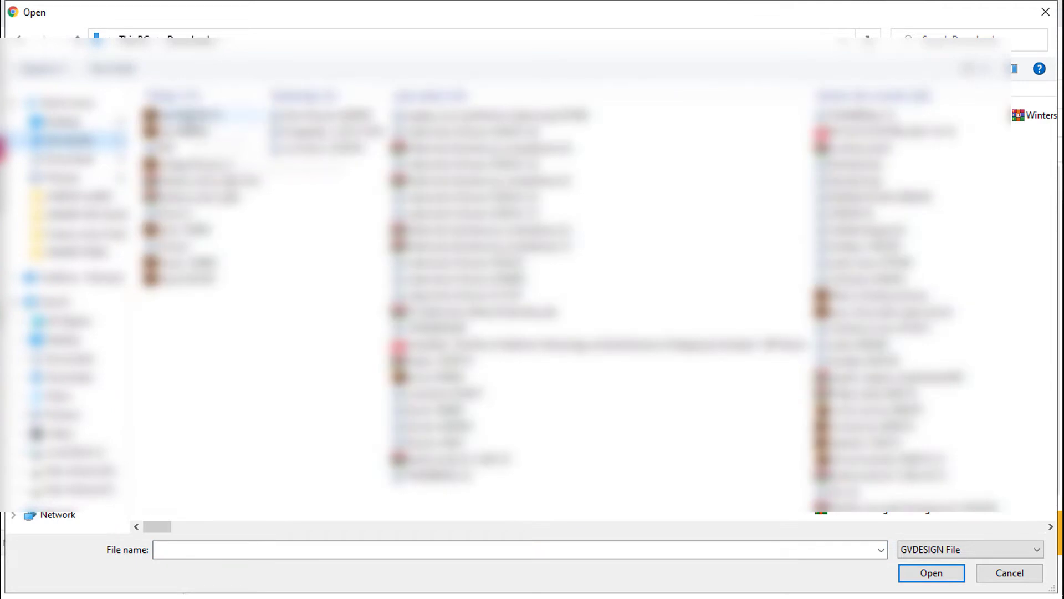
{"action": "double_click", "coordinate": [185, 114]}
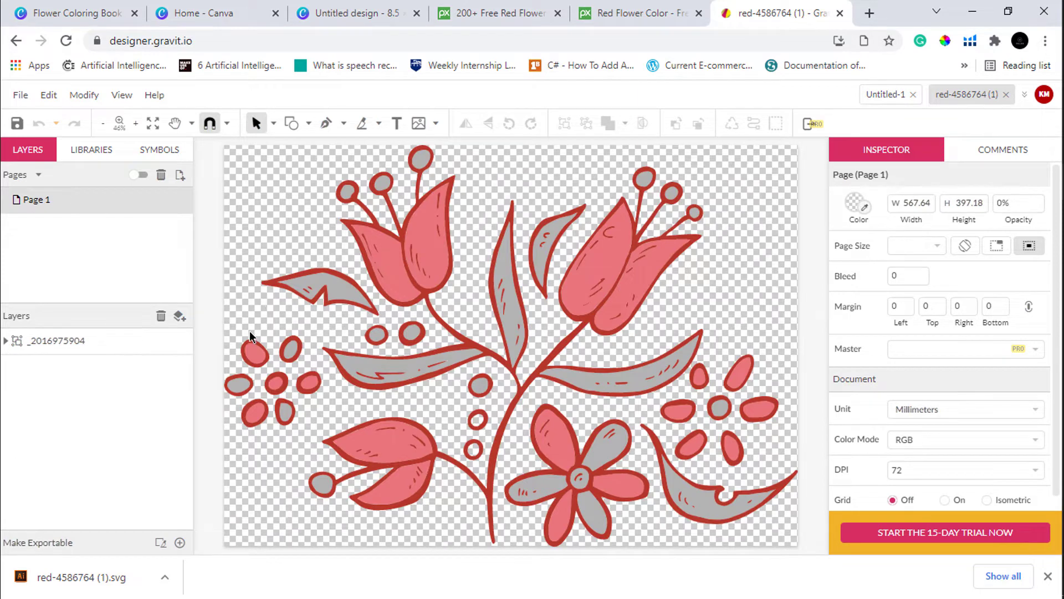
Select the colored petals of the tulips and large flower plus most of the leaves, and fill them with white #FFFFFF
{"action": "scroll", "coordinate": [248, 333], "scroll_direction": "down", "scroll_amount": 1}
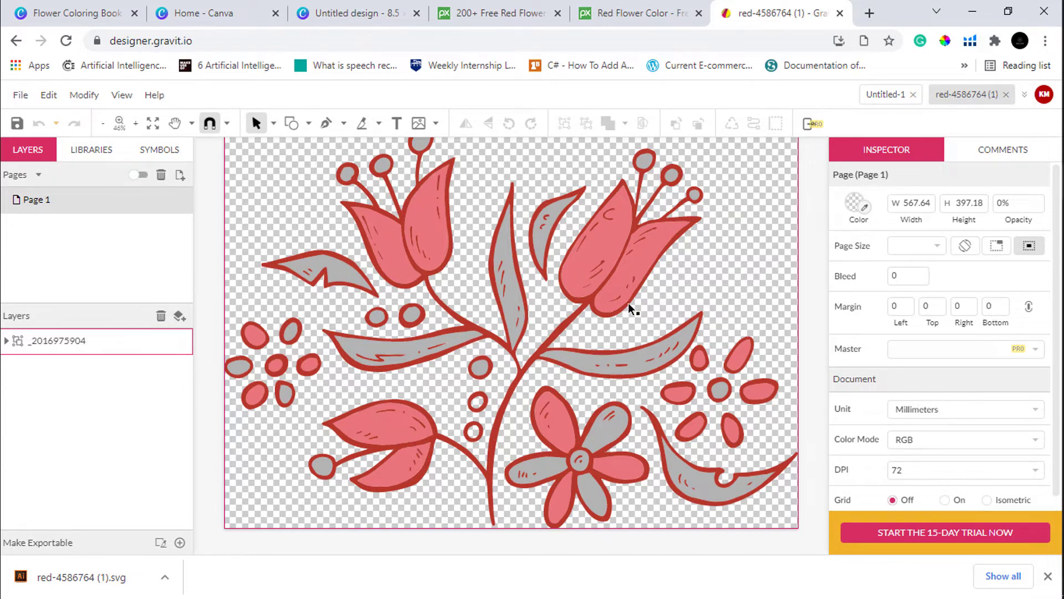
{"action": "left_click", "coordinate": [604, 251]}
{"action": "double_click", "coordinate": [601, 249]}
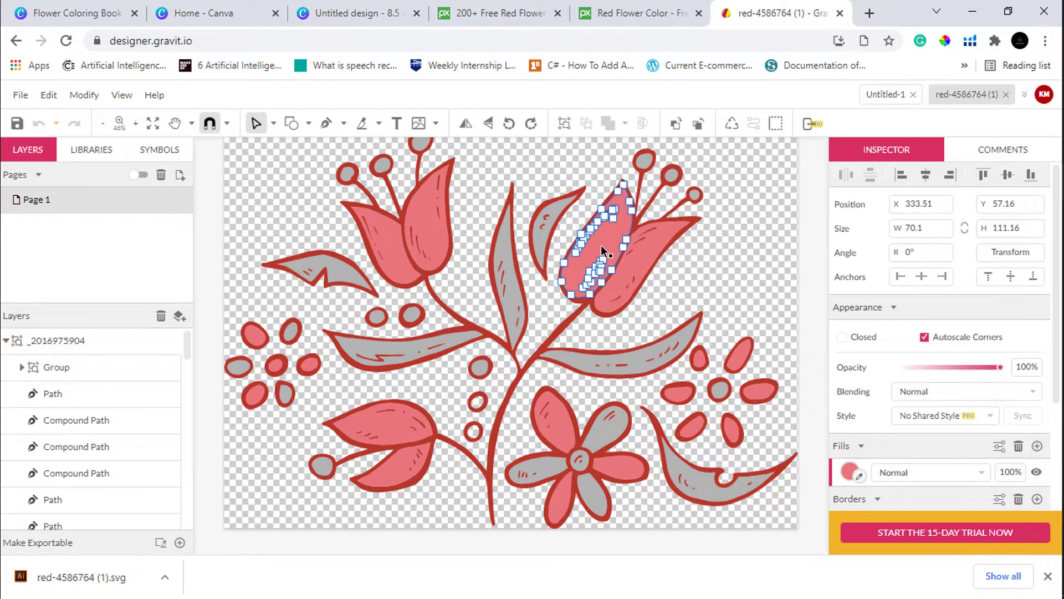
{"action": "left_click", "coordinate": [643, 264], "text": "shift"}
{"action": "left_click", "coordinate": [648, 345], "text": "shift"}
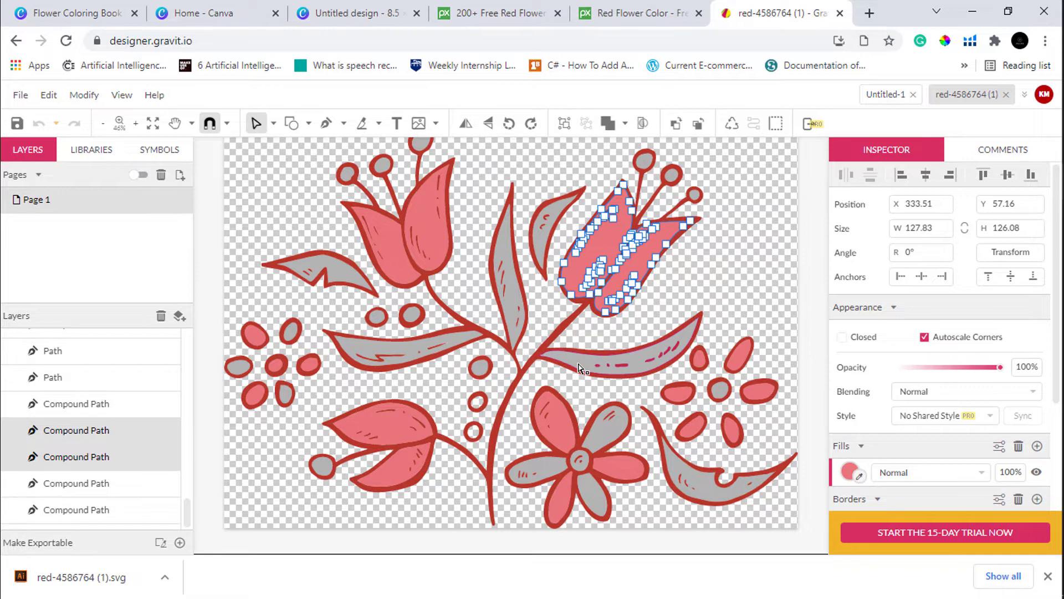
{"action": "left_click", "coordinate": [516, 305], "text": "shift"}
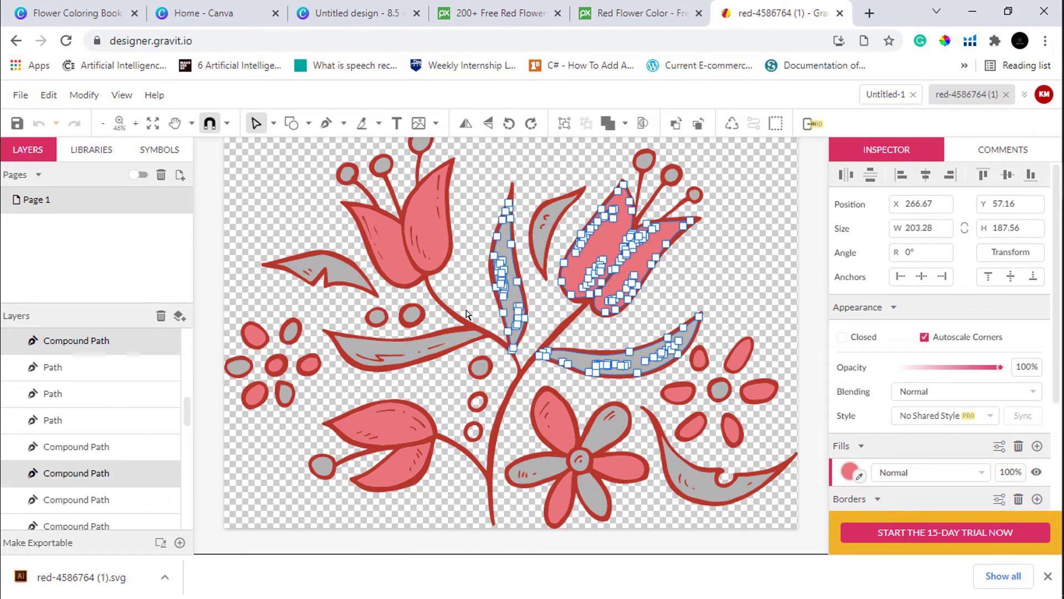
{"action": "left_click", "coordinate": [411, 355], "text": "shift"}
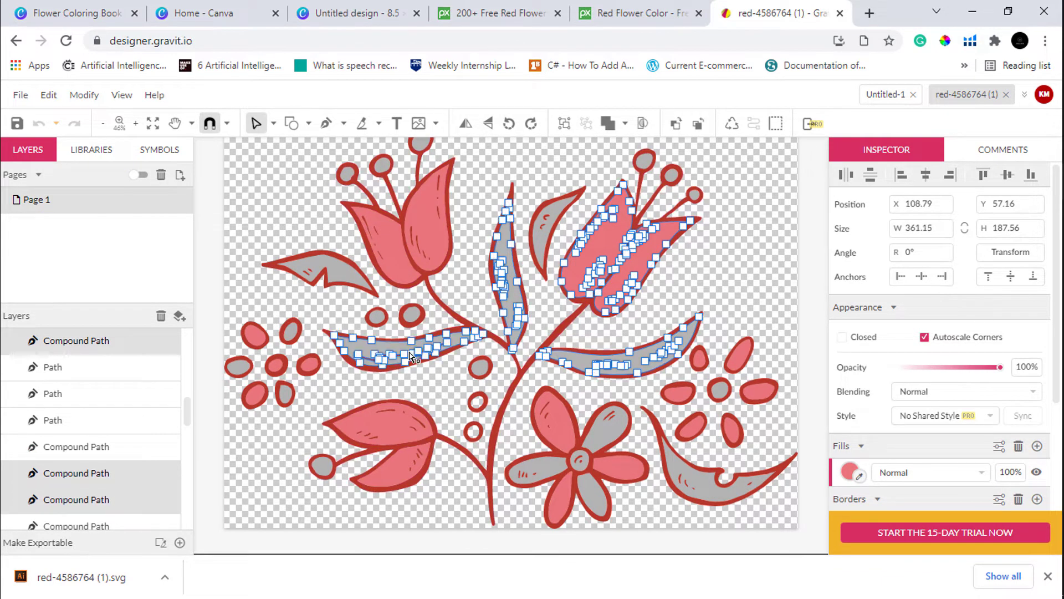
{"action": "left_click", "coordinate": [350, 280], "text": "shift"}
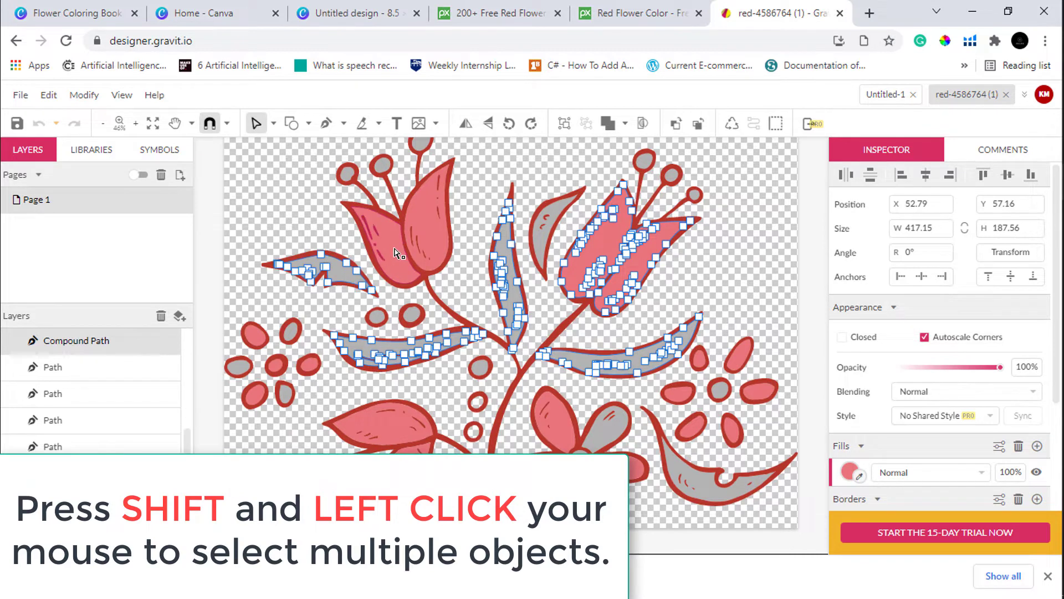
{"action": "left_click", "coordinate": [437, 247], "text": "shift"}
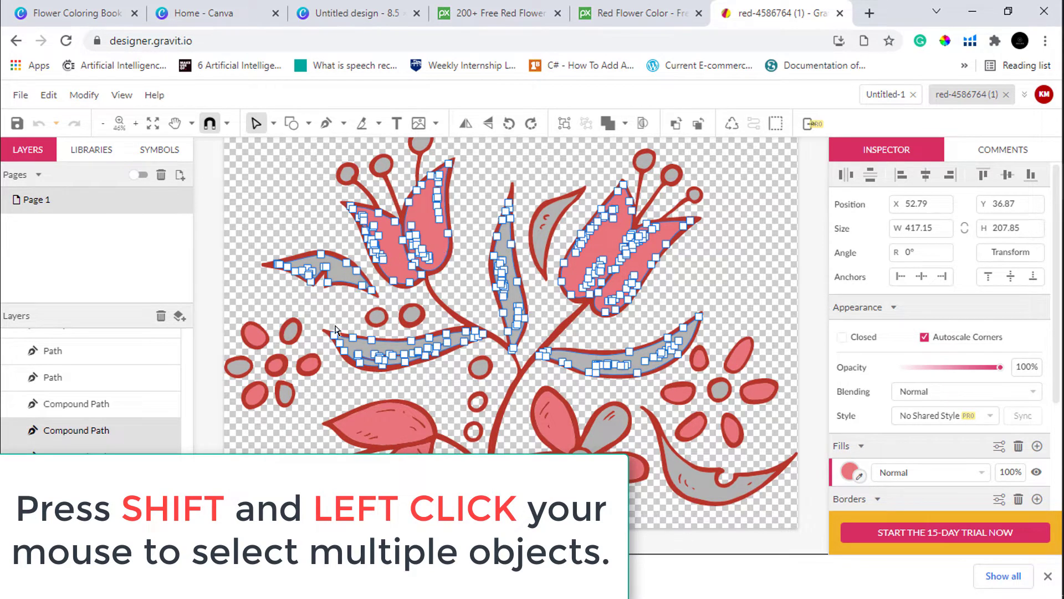
{"action": "left_click", "coordinate": [426, 429], "text": "shift"}
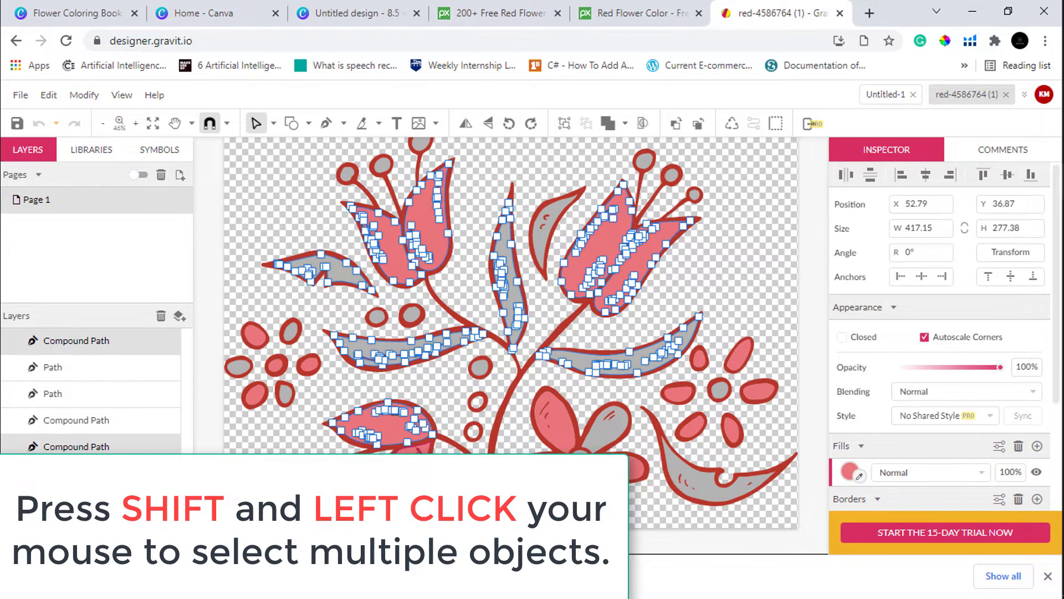
{"action": "left_click", "coordinate": [597, 440], "text": "shift"}
{"action": "left_click", "coordinate": [565, 434], "text": "shift"}
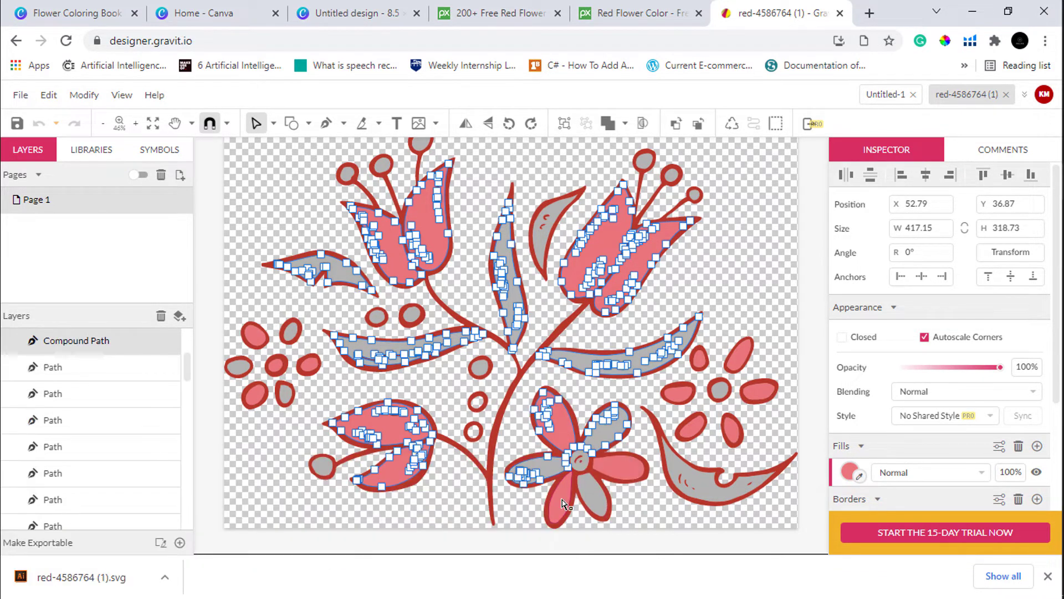
{"action": "left_click", "coordinate": [560, 502], "text": "shift"}
{"action": "left_click", "coordinate": [598, 504], "text": "shift"}
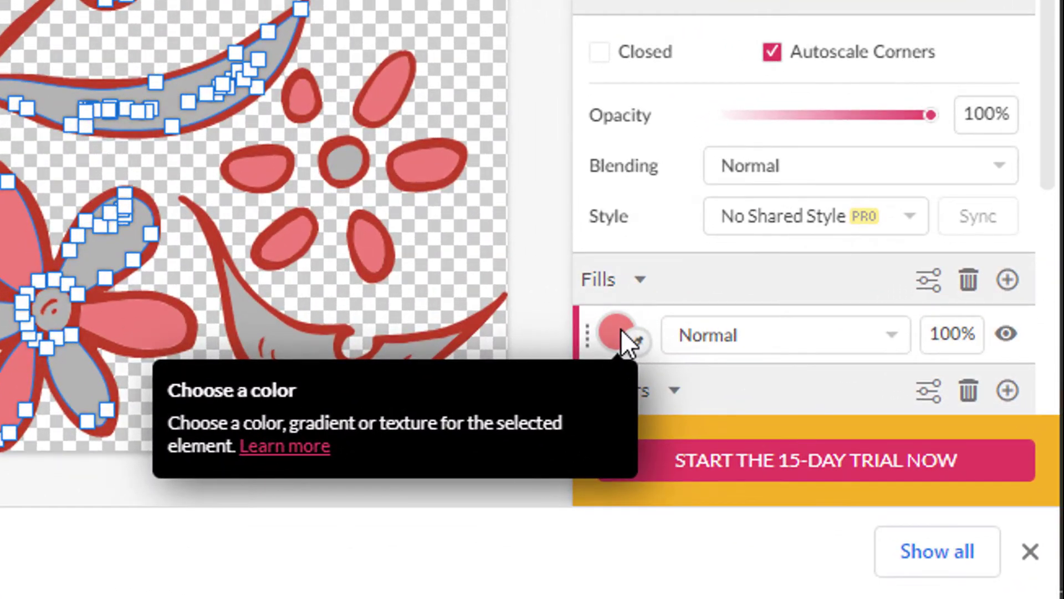
{"action": "left_click", "coordinate": [617, 331]}
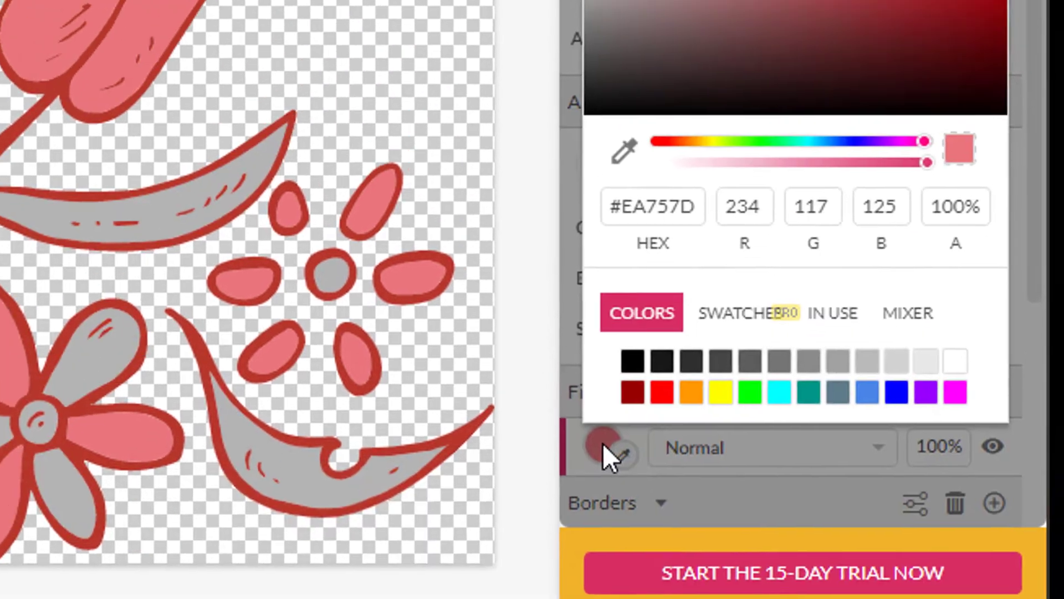
{"action": "left_click_drag", "start_coordinate": [780, 129], "coordinate": [541, 115]}
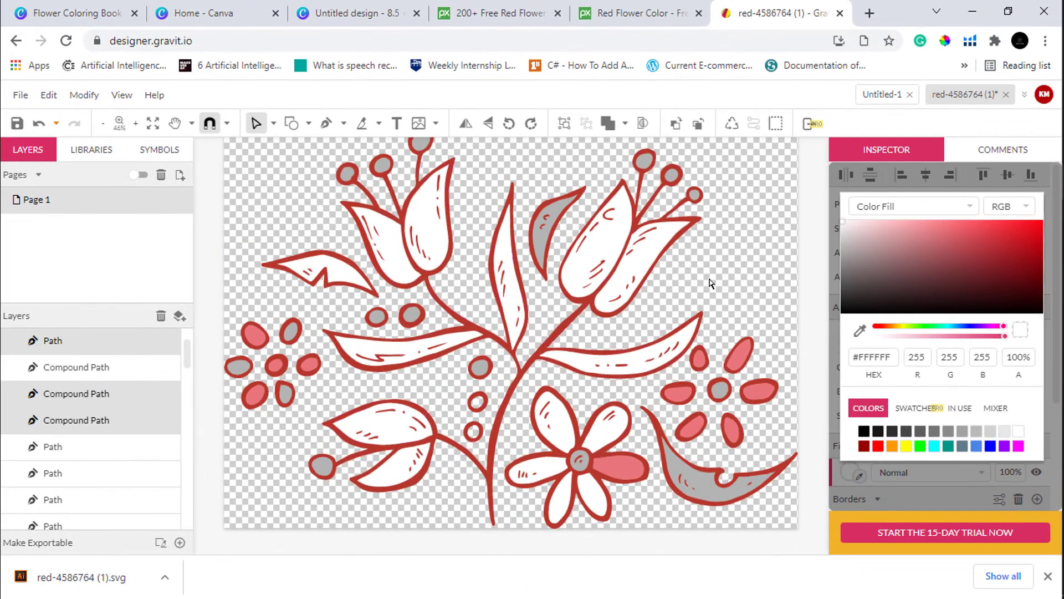
{"action": "left_click", "coordinate": [753, 263]}
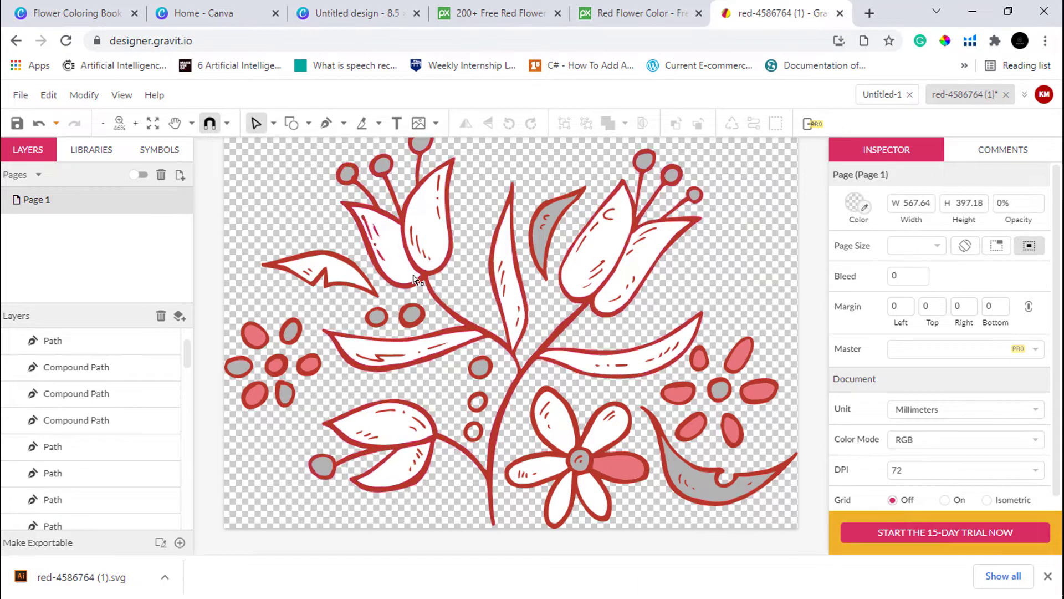
Select the compound path forming the main stem, tulip and leaf outlines and fill it with black #000000
{"action": "double_click", "coordinate": [443, 312]}
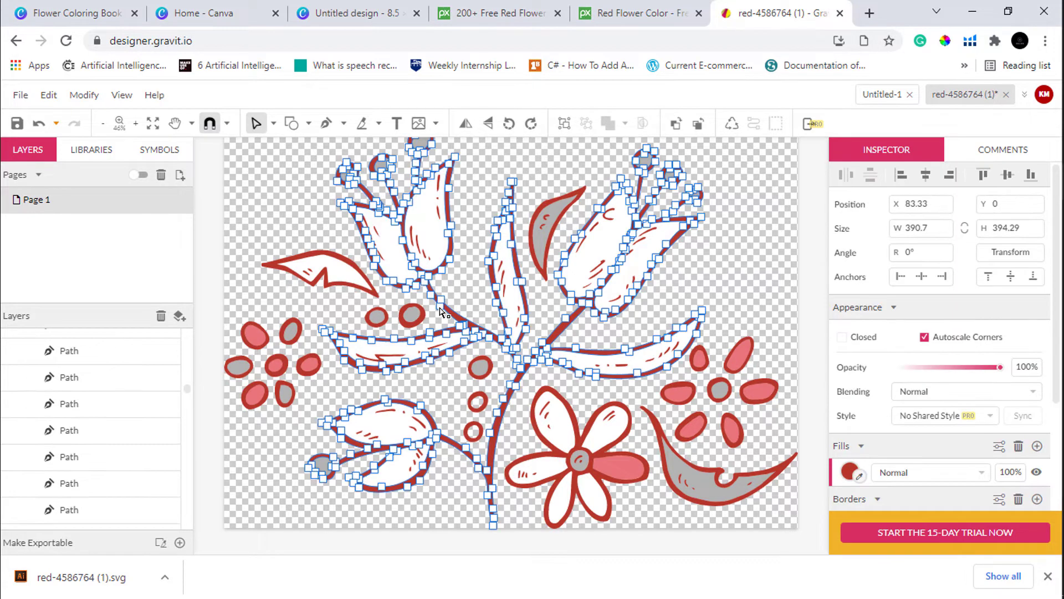
{"action": "left_click", "coordinate": [457, 316]}
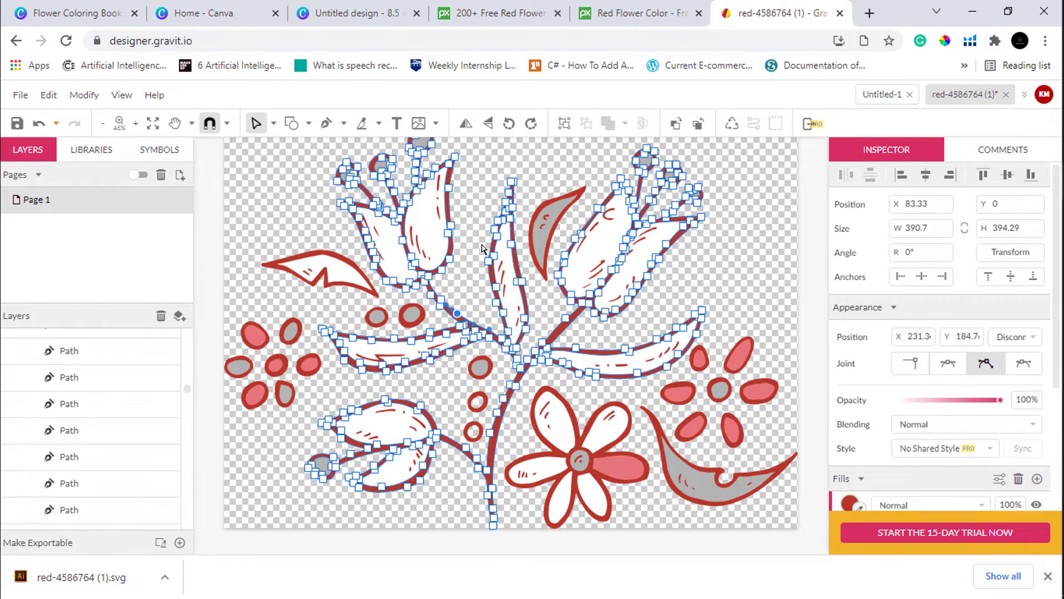
{"action": "left_click", "coordinate": [453, 242]}
{"action": "left_click", "coordinate": [453, 242]}
{"action": "left_click", "coordinate": [468, 231]}
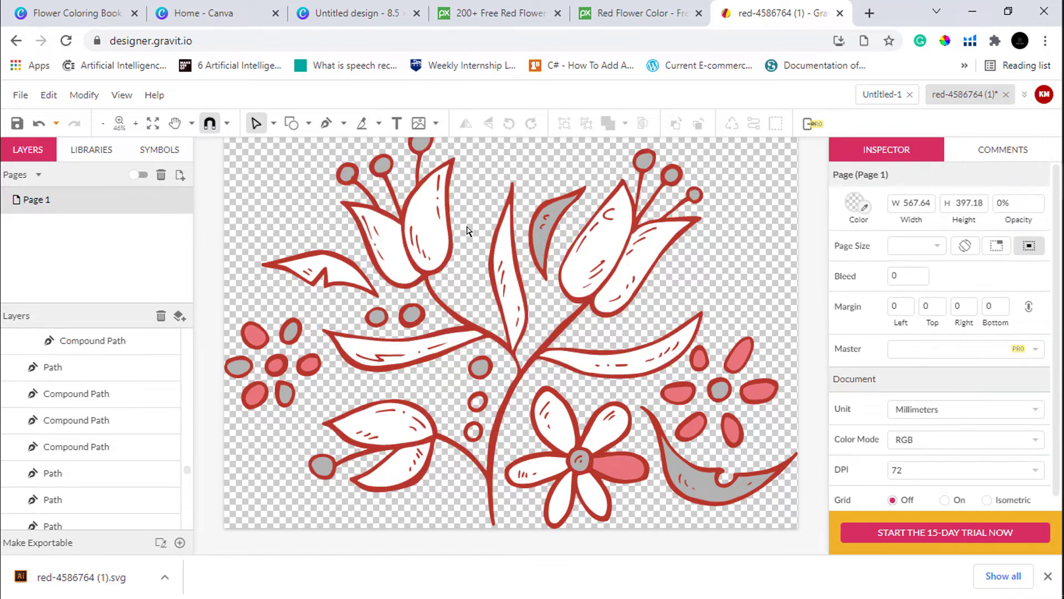
{"action": "left_click", "coordinate": [452, 217]}
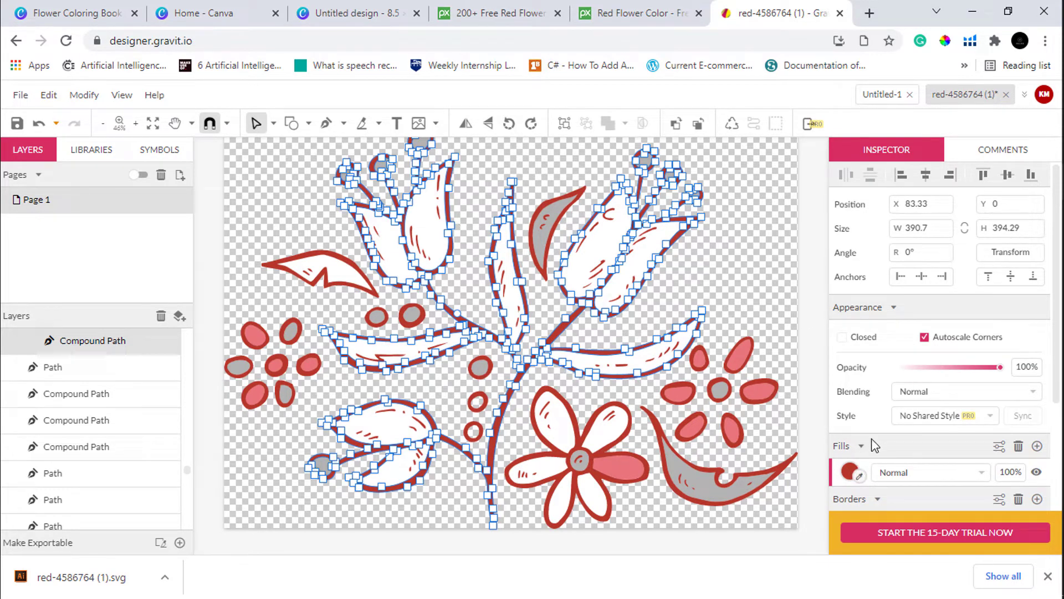
{"action": "left_click", "coordinate": [848, 471]}
{"action": "mouse_move", "coordinate": [899, 267]}
{"action": "left_mouse_down"}
{"action": "mouse_move", "coordinate": [838, 298]}
{"action": "mouse_move", "coordinate": [825, 326]}
{"action": "left_mouse_up"}
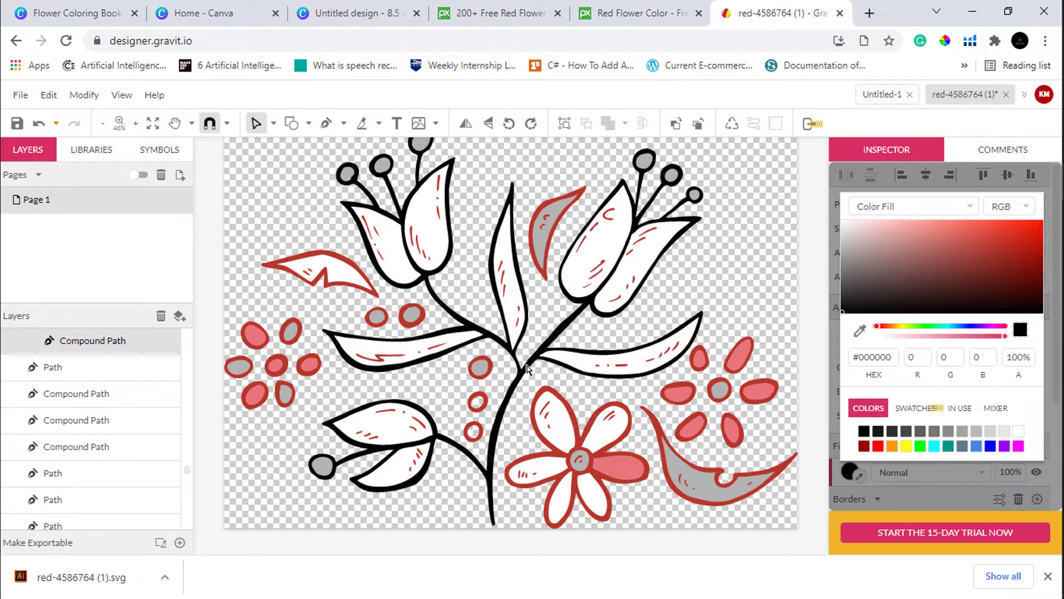
{"action": "left_click", "coordinate": [752, 249]}
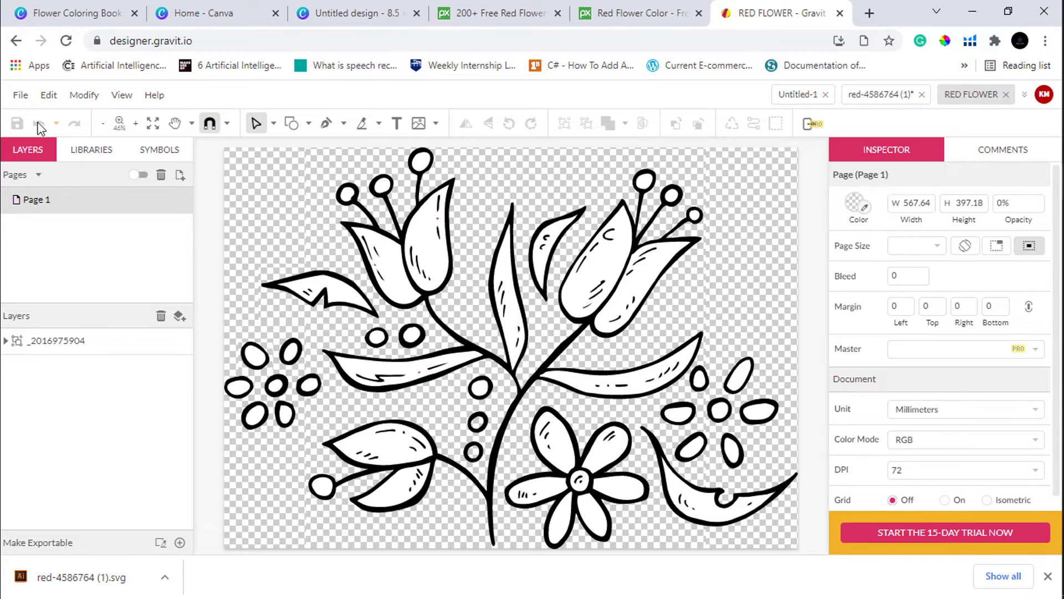
Export the black-and-white flower drawing as a PNG image to the Downloads folder, named Flower coloring book page 1
{"action": "left_click", "coordinate": [18, 97]}
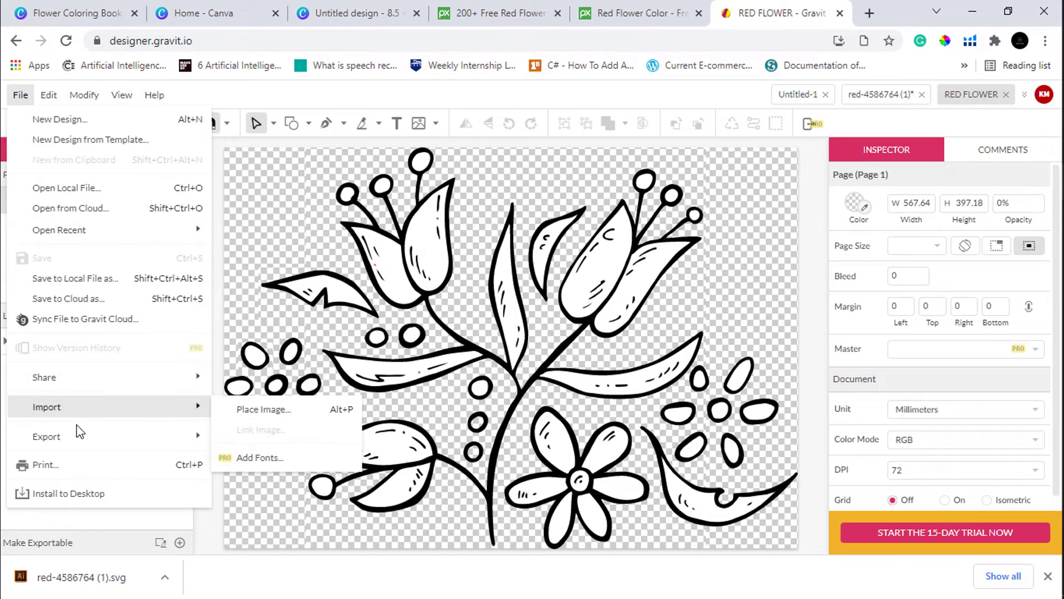
{"action": "mouse_move", "coordinate": [124, 445]}
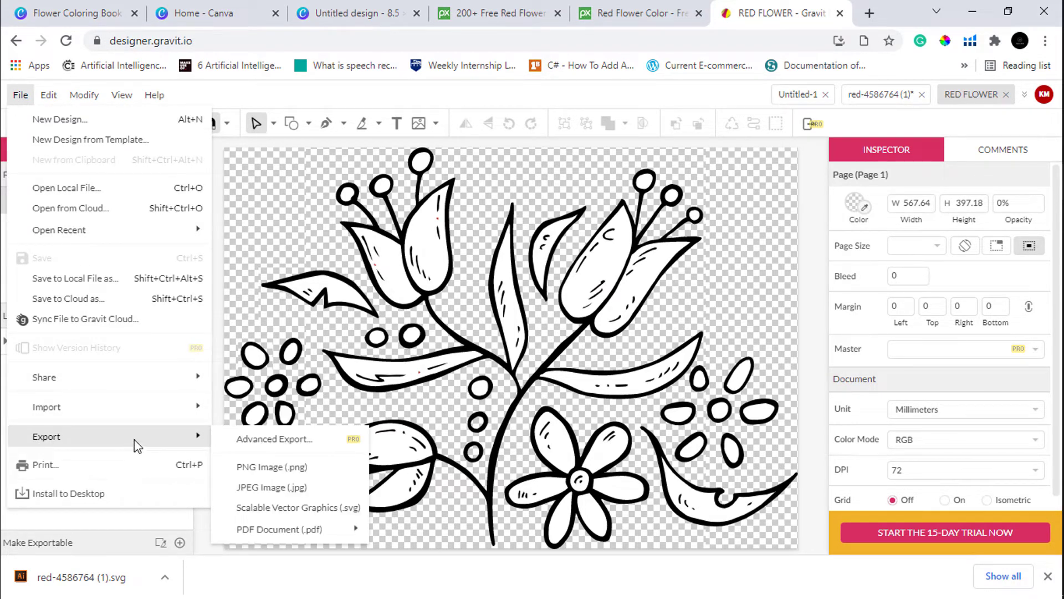
{"action": "left_click", "coordinate": [272, 468]}
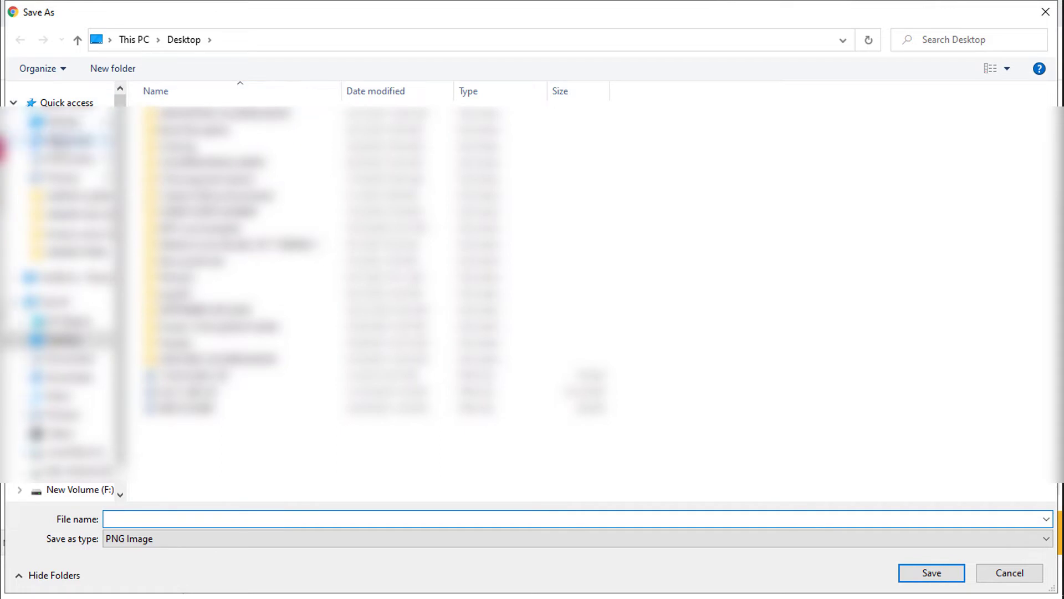
{"action": "left_click", "coordinate": [67, 140]}
{"action": "left_click", "coordinate": [135, 515]}
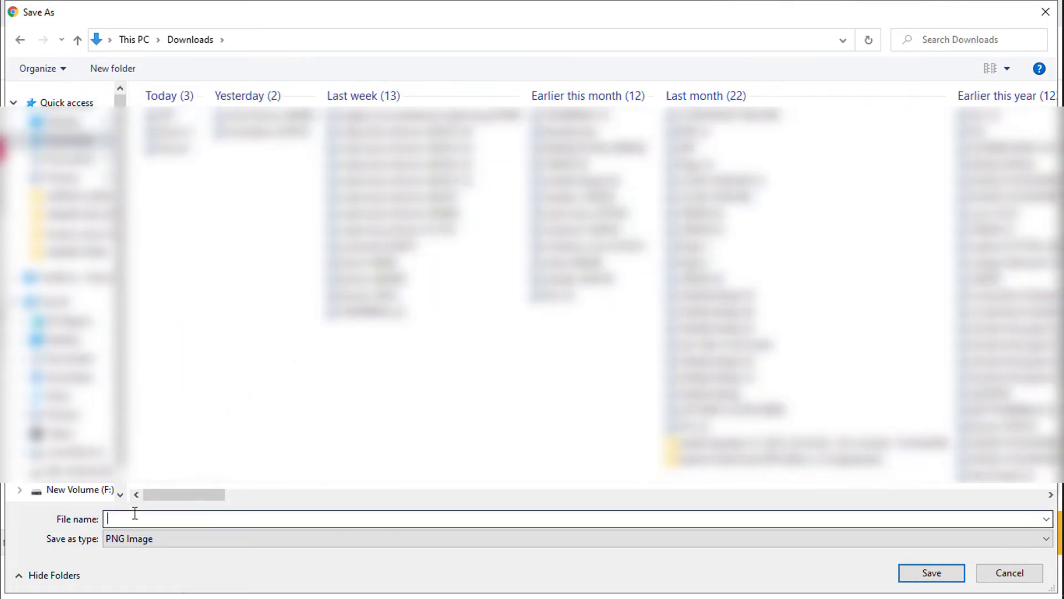
{"action": "type", "text": "Flowe"}
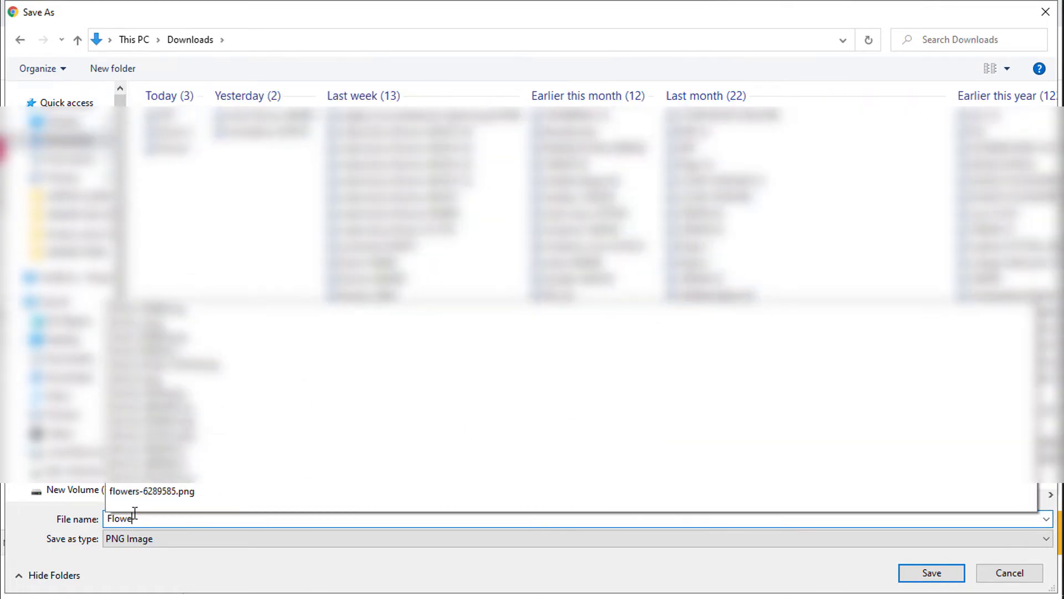
{"action": "type", "text": "r-c"}
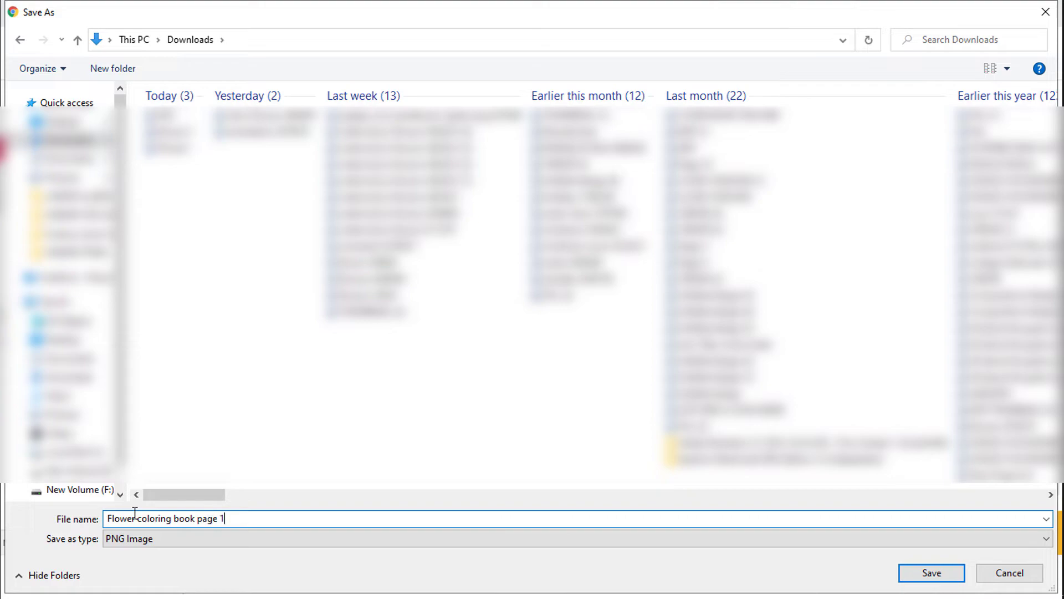
{"action": "type", "text": "oloring book page 1"}
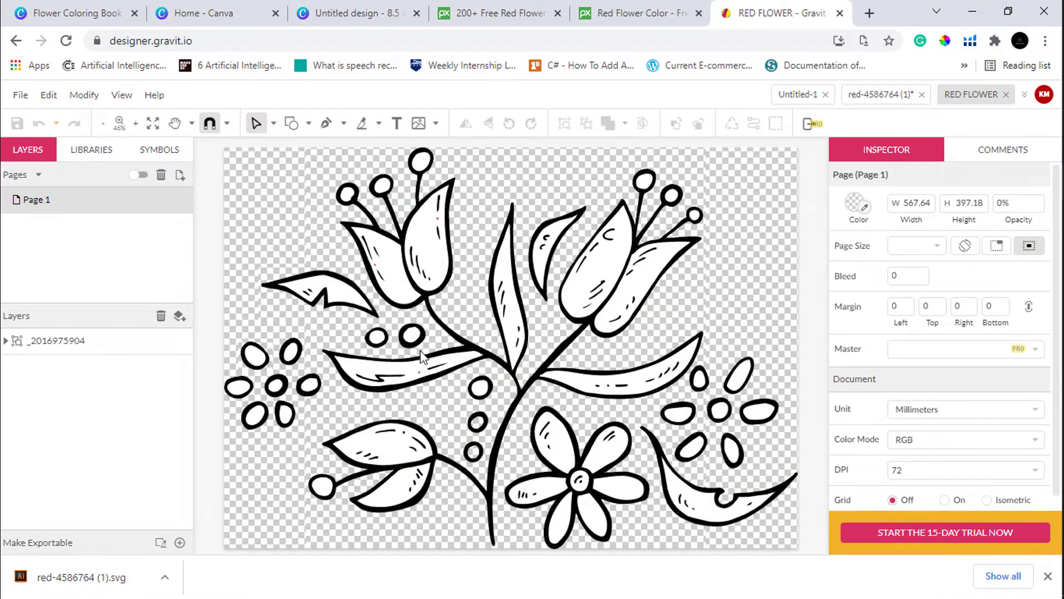
{"action": "key", "text": "ctrl+s"}
Close Gravit Designer, leaving the site without saving, and switch to the untitled 8.5 x 11 in design in Canva
{"action": "left_click", "coordinate": [437, 292]}
{"action": "left_click", "coordinate": [841, 15]}
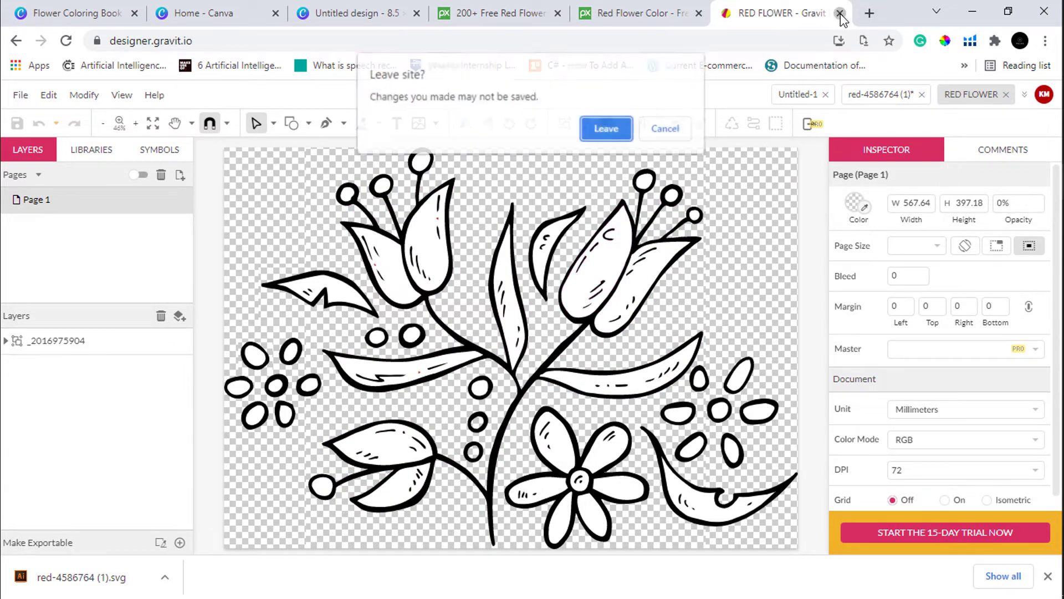
{"action": "left_click", "coordinate": [622, 132]}
{"action": "left_click", "coordinate": [417, 10]}
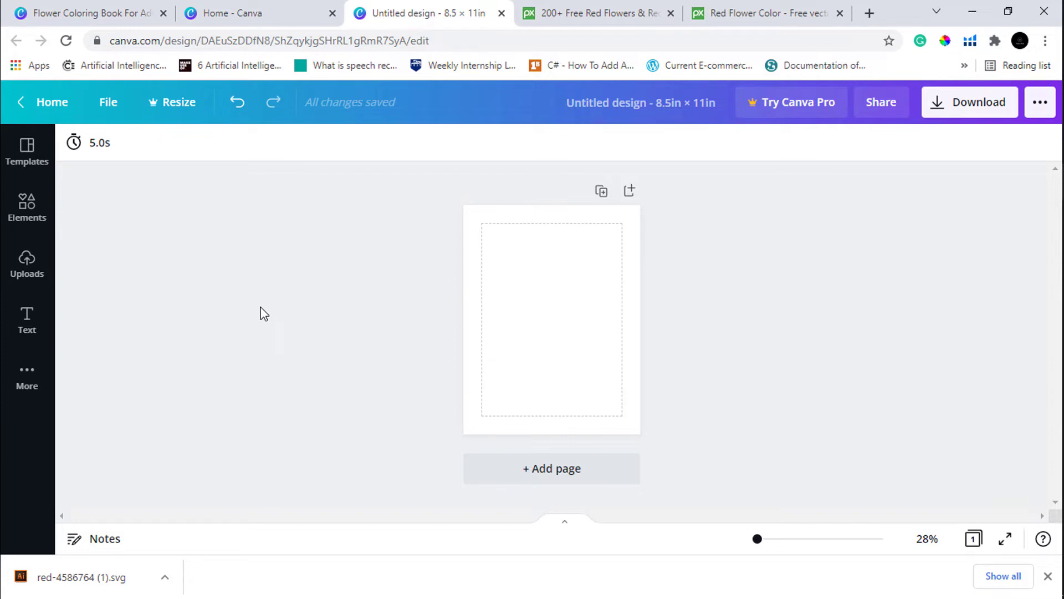
Upload the exported flower coloring page PNG from the Downloads folder to the Canva uploads
{"action": "left_click", "coordinate": [25, 262]}
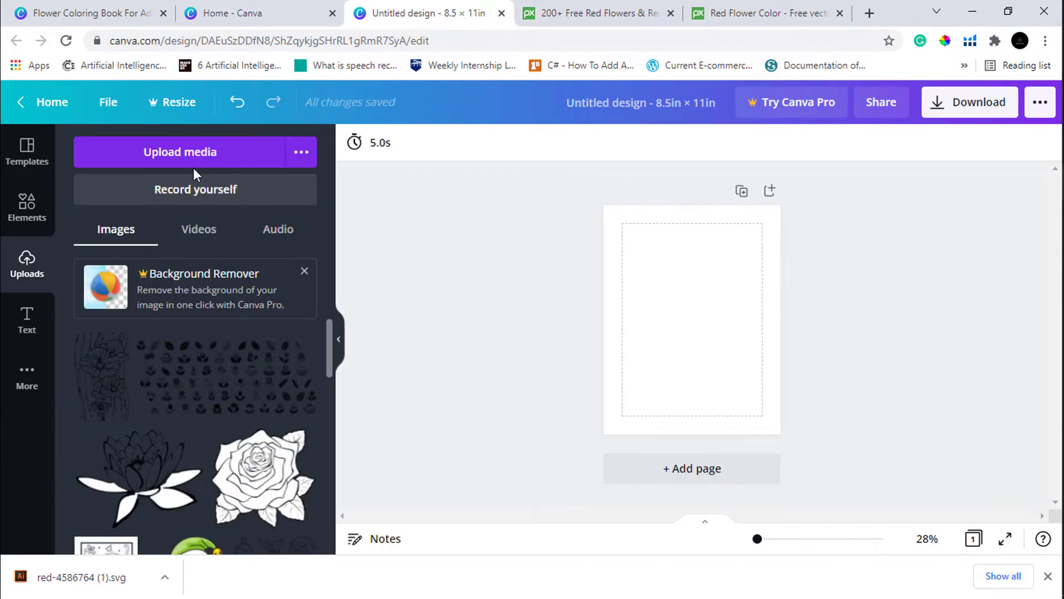
{"action": "left_click", "coordinate": [200, 161]}
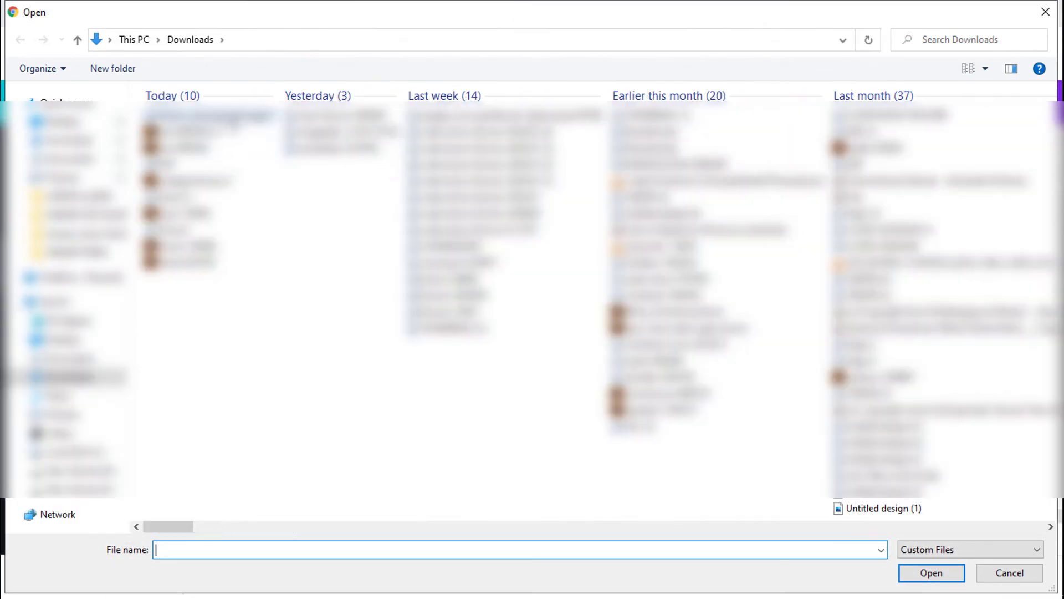
{"action": "double_click", "coordinate": [211, 114]}
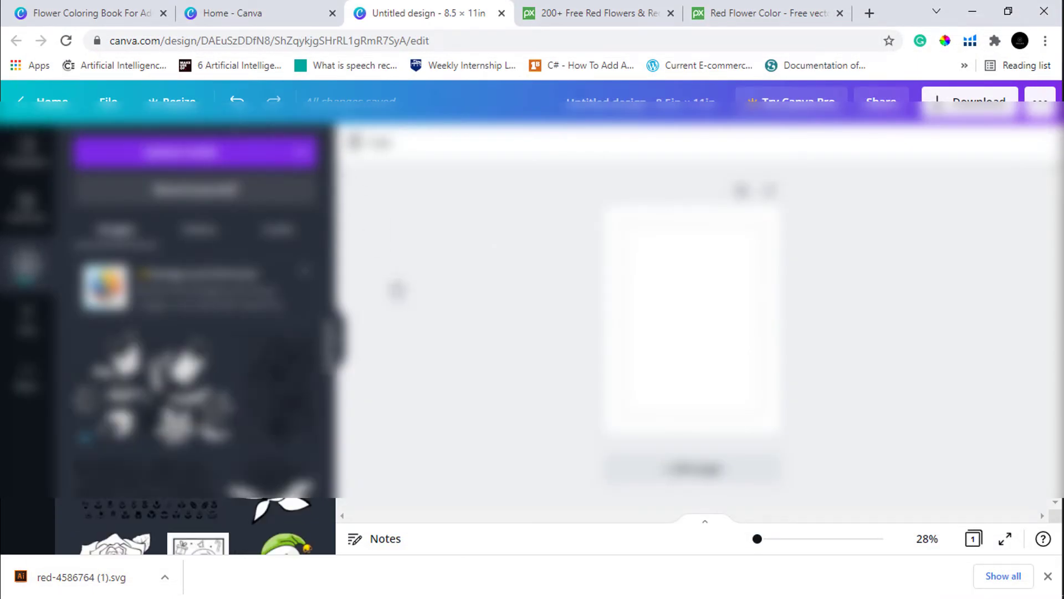
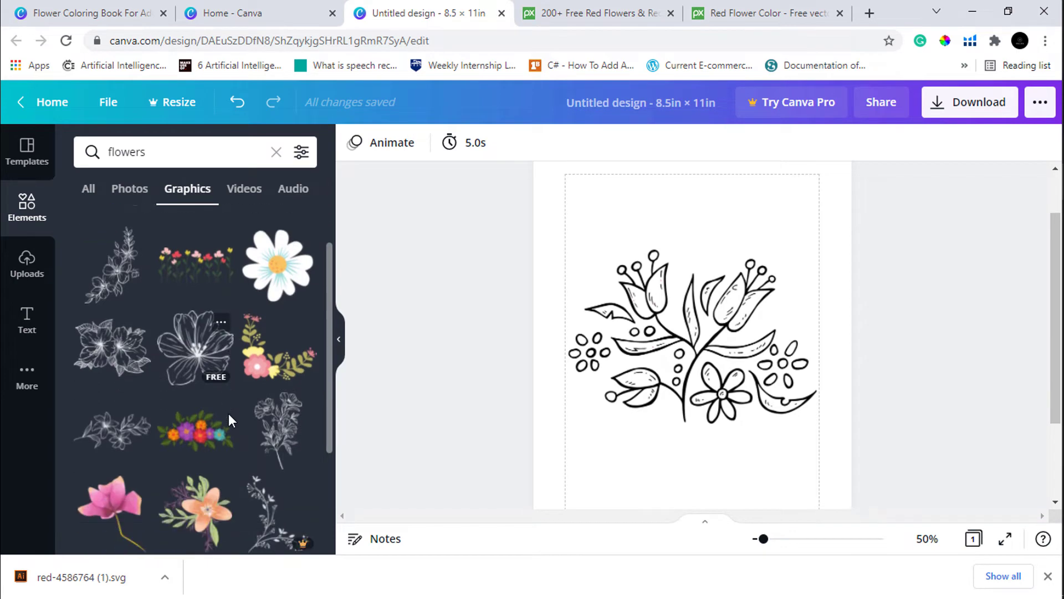
Add the free three-daisy outline graphic from the flower results to the page's upper left area and recolor it black
{"action": "scroll", "coordinate": [197, 492], "scroll_direction": "down", "scroll_amount": 8}
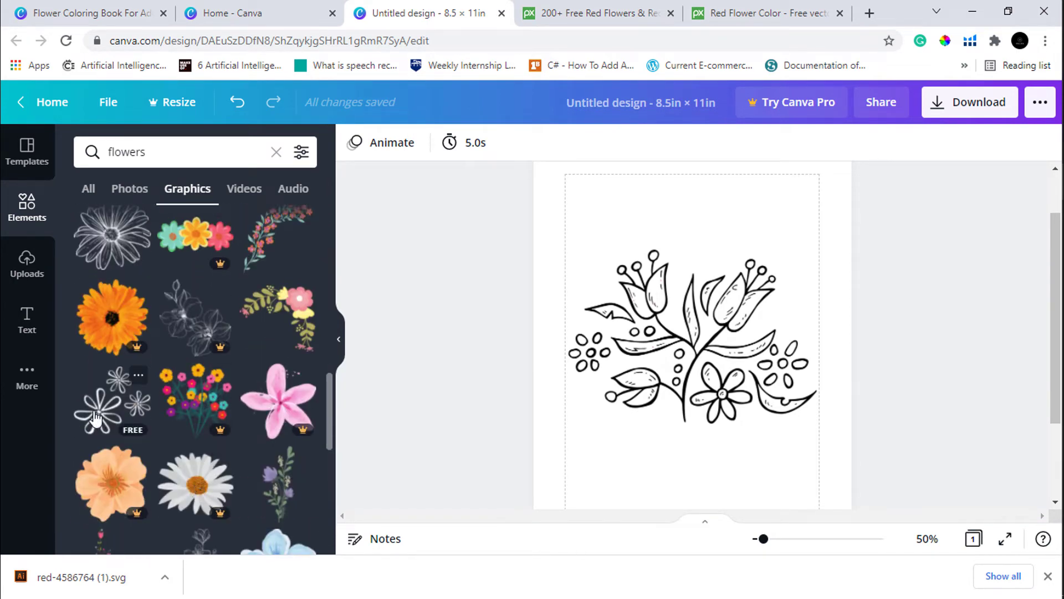
{"action": "left_click_drag", "start_coordinate": [96, 417], "coordinate": [429, 286]}
{"action": "left_click_drag", "start_coordinate": [575, 225], "coordinate": [577, 226]}
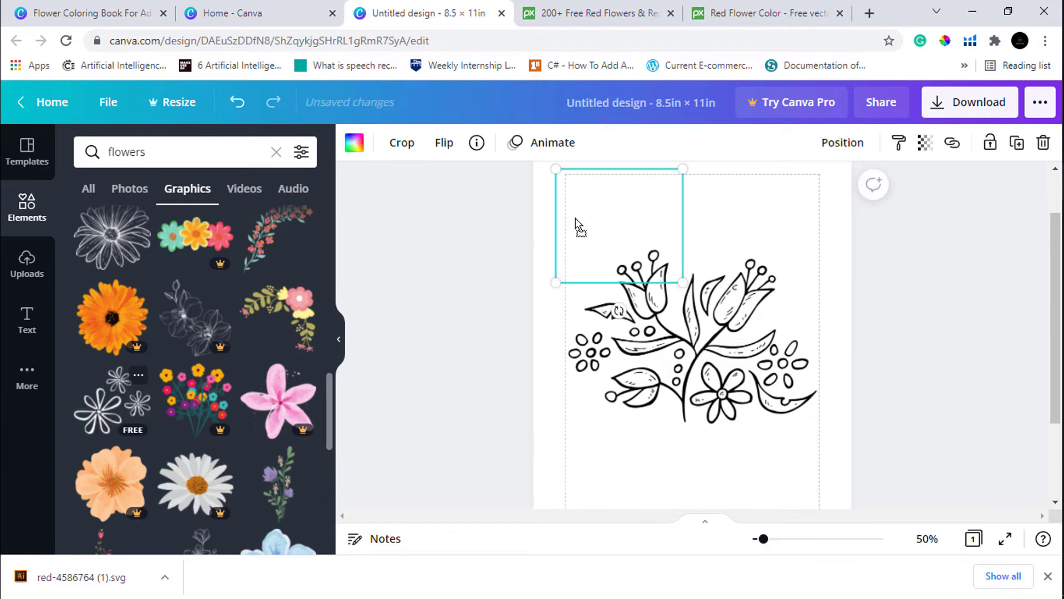
{"action": "left_click", "coordinate": [355, 145]}
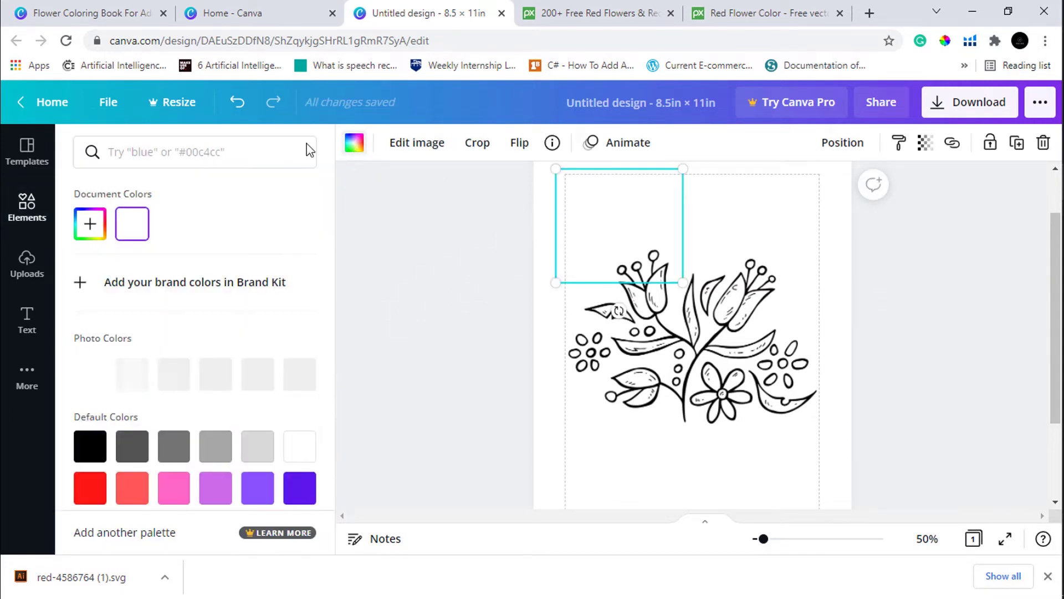
{"action": "left_click", "coordinate": [176, 376]}
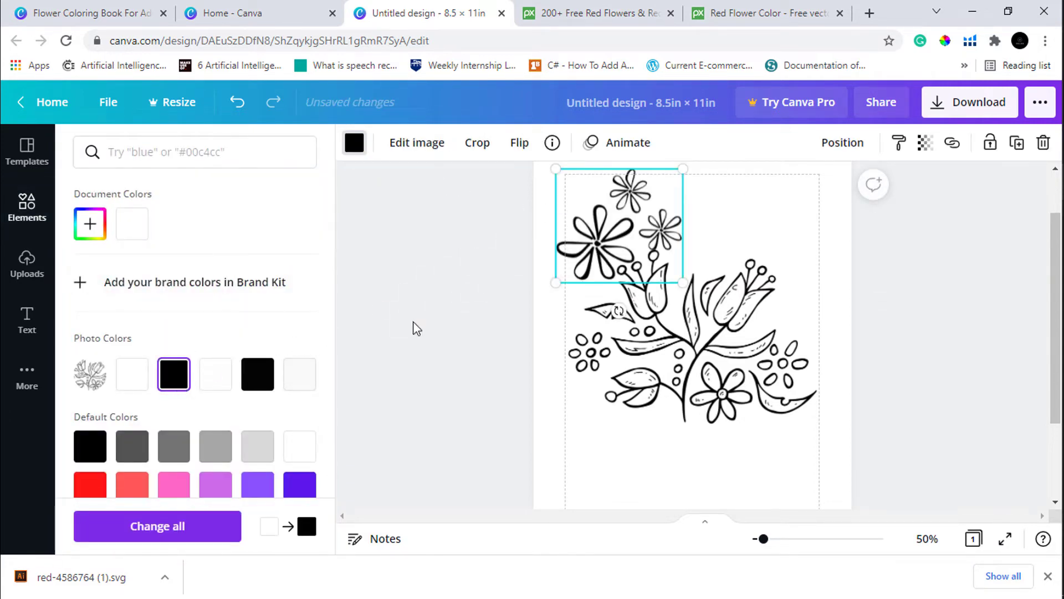
Shrink the three-daisy graphic and position it inside the page's top-left margin corner, above the tulip drawing
{"action": "left_click_drag", "start_coordinate": [680, 281], "coordinate": [646, 250]}
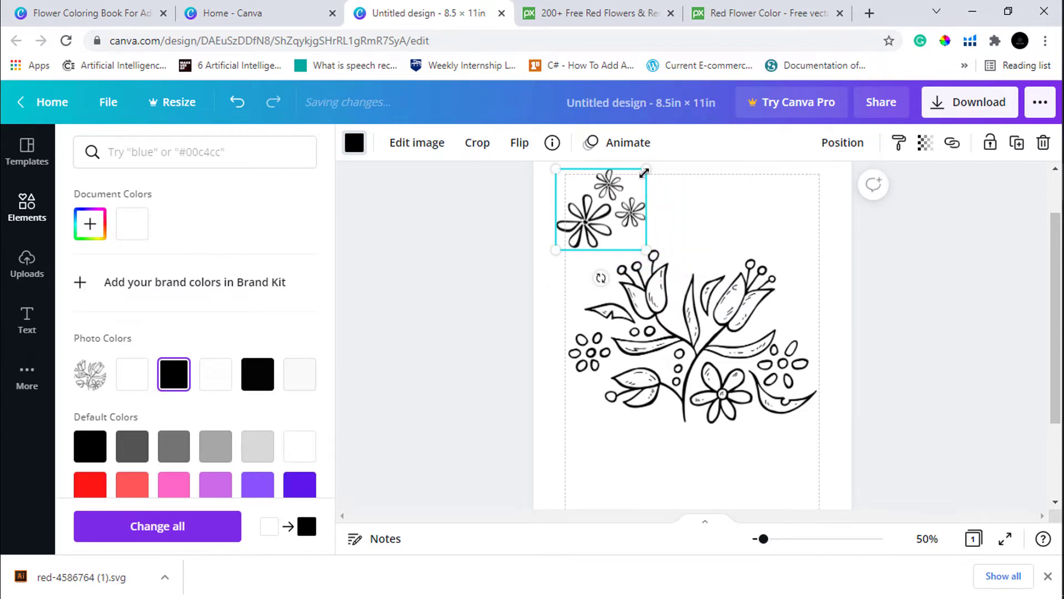
{"action": "left_click_drag", "start_coordinate": [645, 176], "coordinate": [626, 189]}
{"action": "left_click_drag", "start_coordinate": [592, 227], "coordinate": [605, 224]}
{"action": "left_click", "coordinate": [486, 235]}
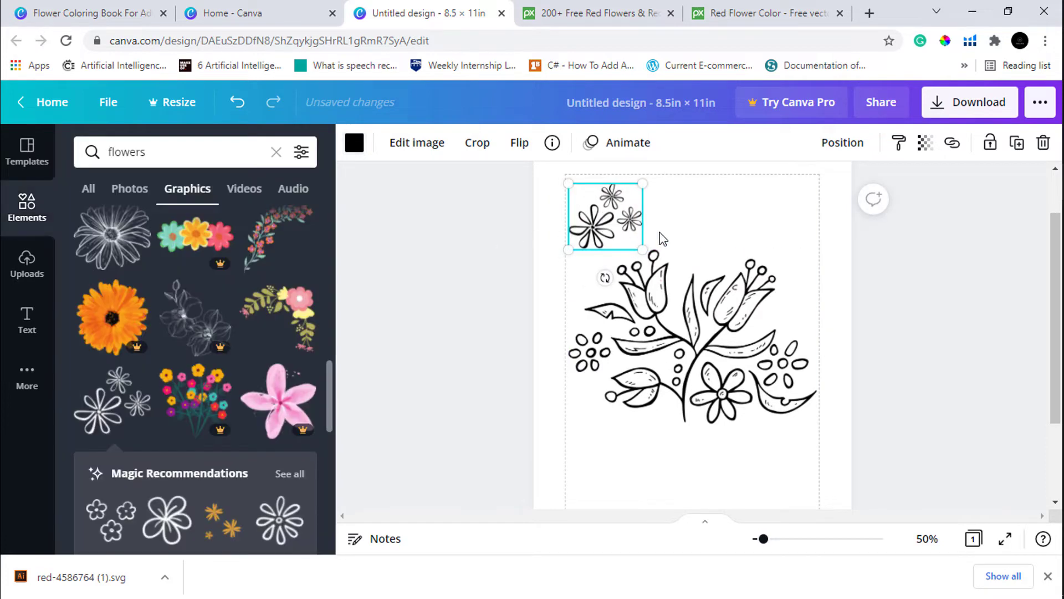
{"action": "left_click", "coordinate": [605, 242]}
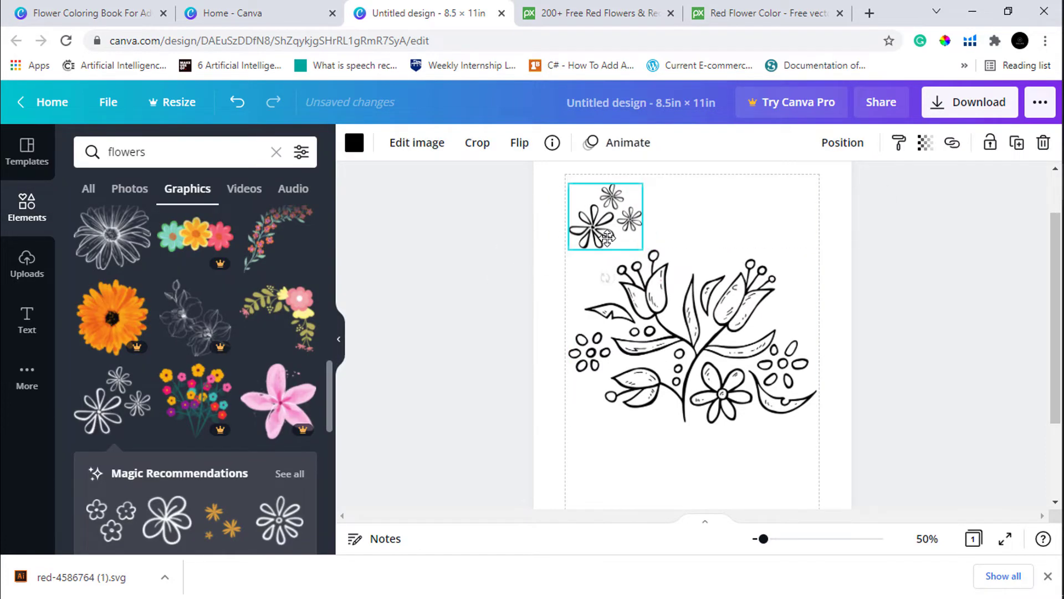
{"action": "left_click", "coordinate": [494, 339]}
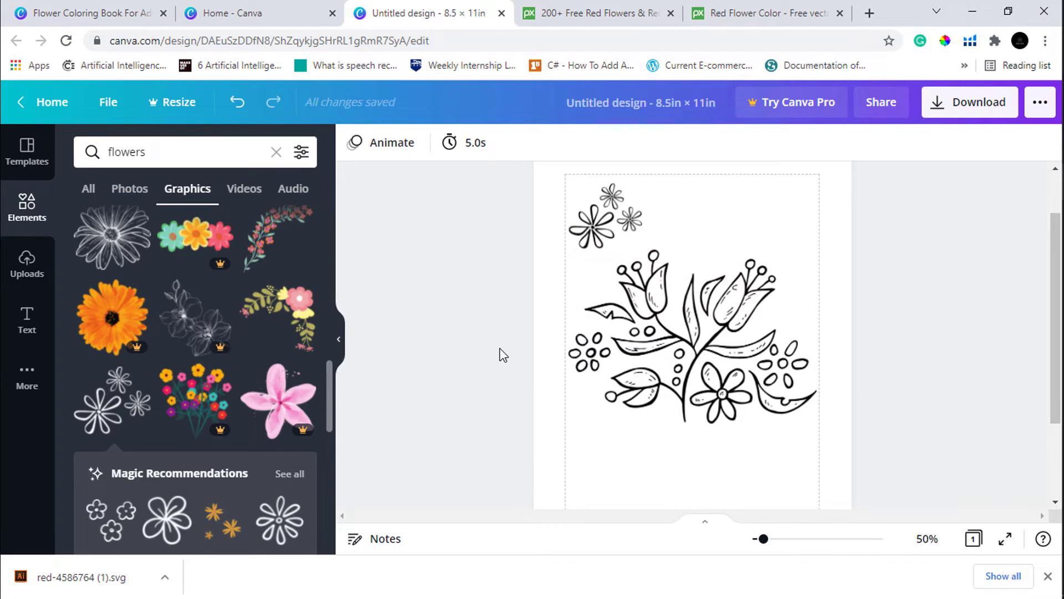
Add the recommended free three-blossom outline graphic in black, shrunk and placed at the page top beside the daisies
{"action": "scroll", "coordinate": [200, 399], "scroll_direction": "down", "scroll_amount": 3}
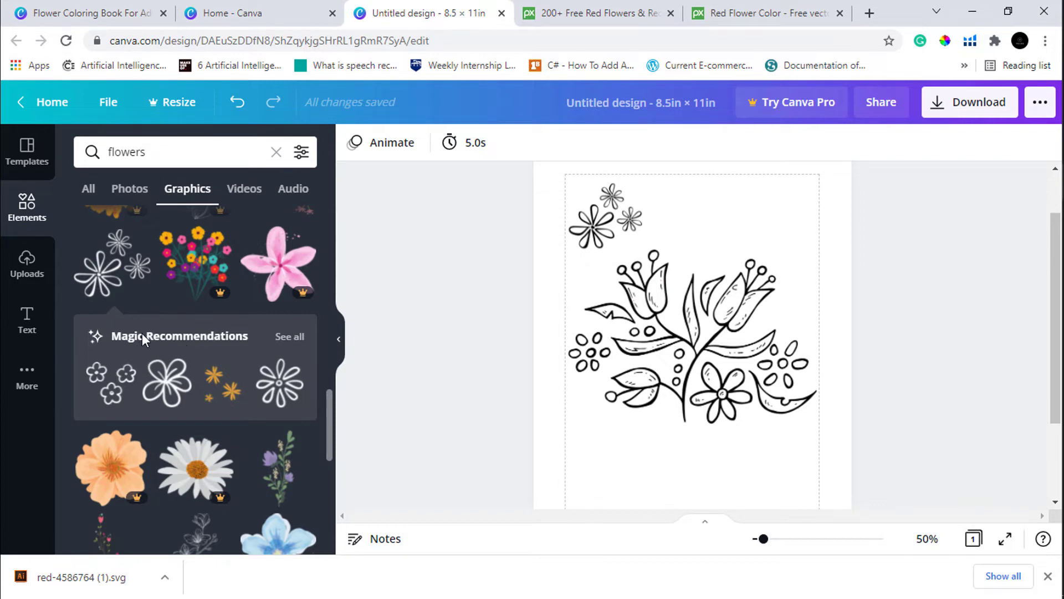
{"action": "left_click", "coordinate": [100, 393]}
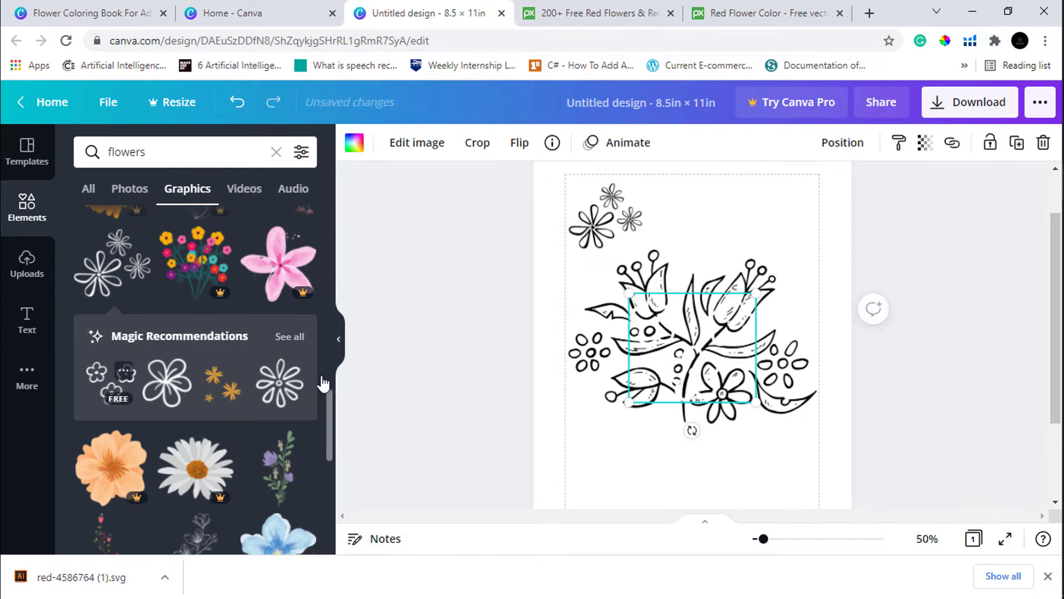
{"action": "left_click", "coordinate": [354, 143]}
{"action": "left_click", "coordinate": [132, 224]}
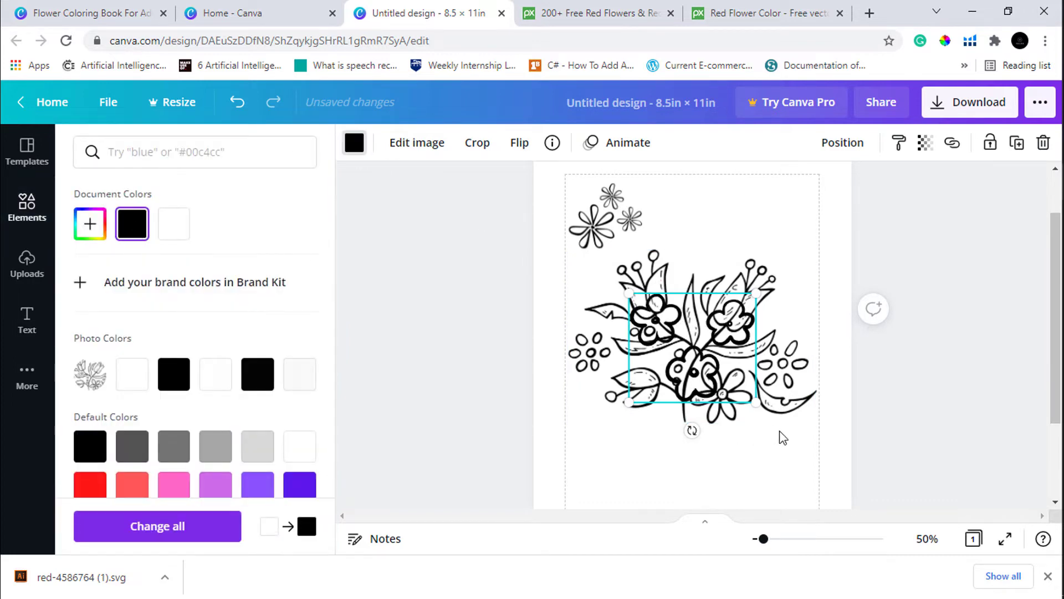
{"action": "left_click_drag", "start_coordinate": [754, 403], "coordinate": [673, 336]}
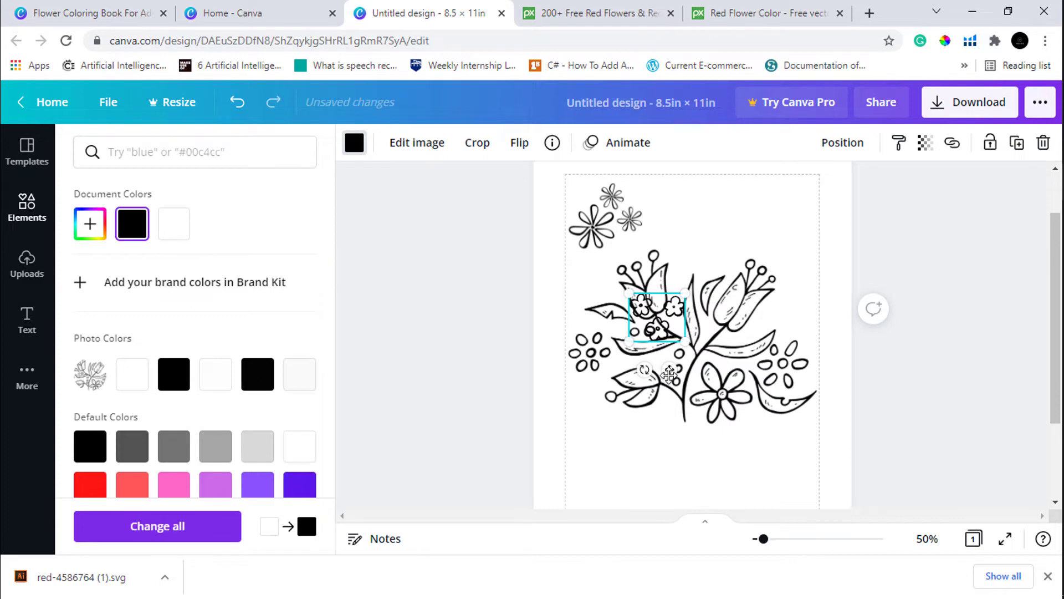
{"action": "left_click_drag", "start_coordinate": [669, 375], "coordinate": [719, 250]}
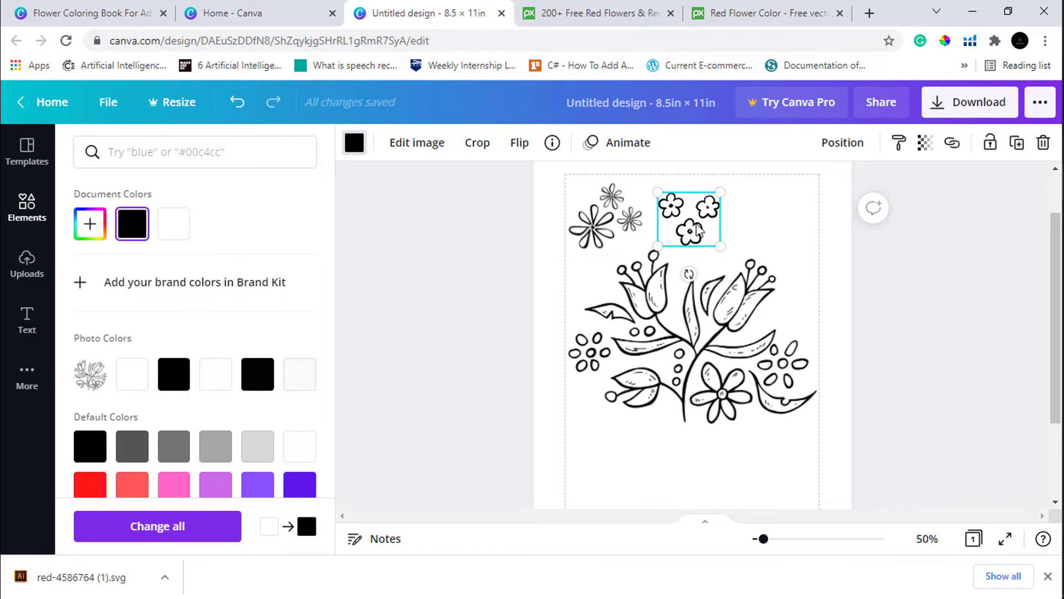
Recolor the three-blossom graphic dark gray #504F4F and nudge it slightly up and to the right
{"action": "left_click", "coordinate": [89, 223]}
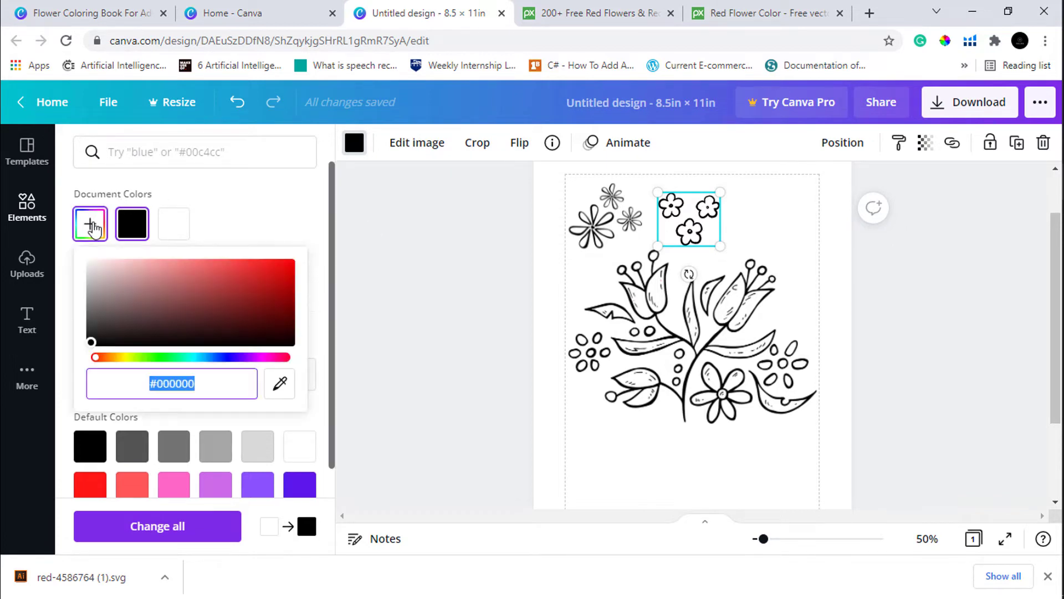
{"action": "left_click_drag", "start_coordinate": [94, 342], "coordinate": [91, 314]}
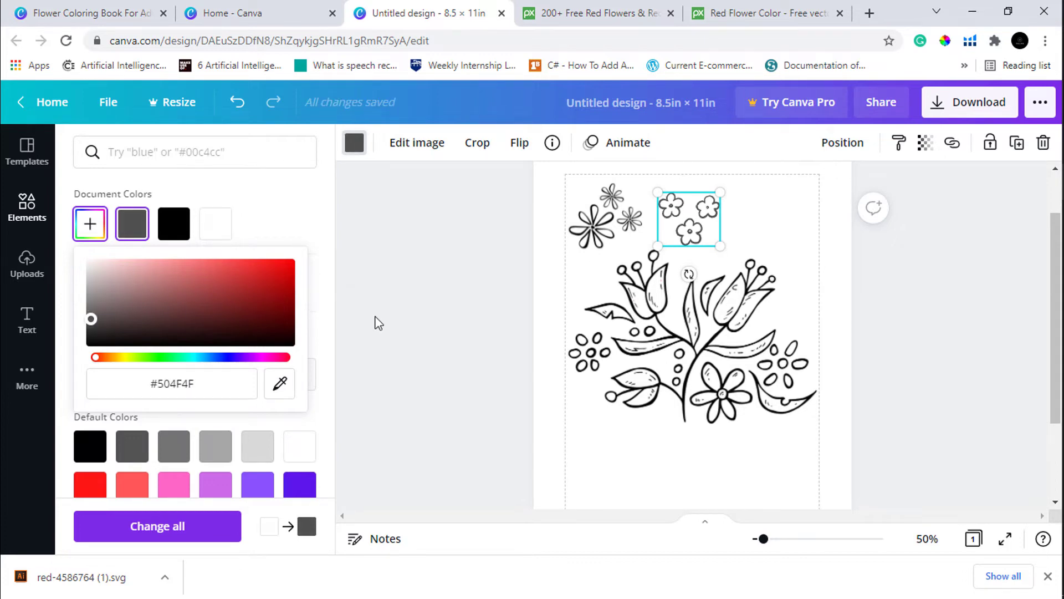
{"action": "left_click", "coordinate": [404, 312]}
{"action": "left_click", "coordinate": [451, 355]}
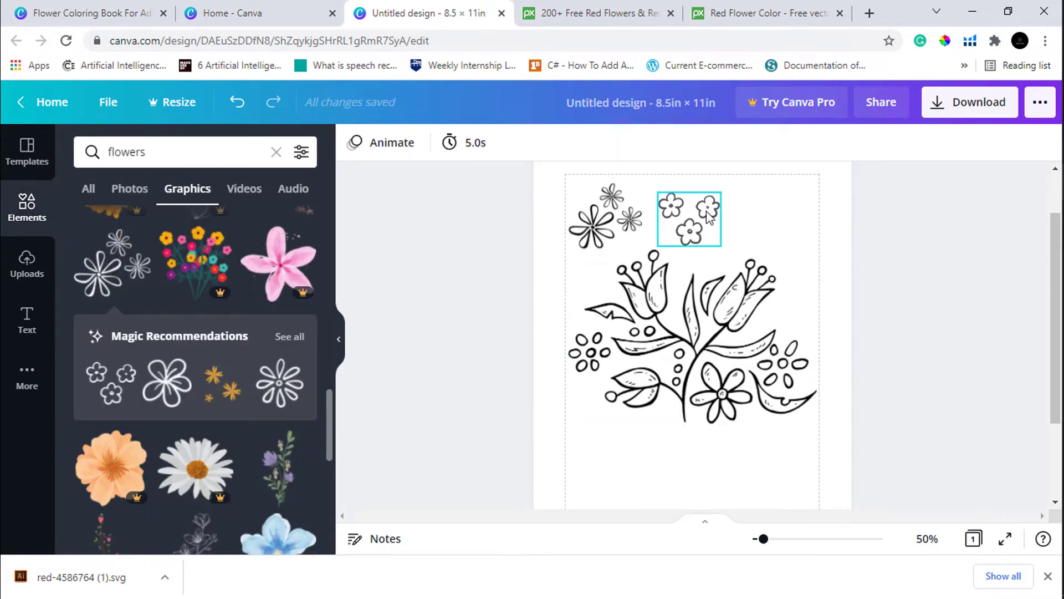
{"action": "left_click_drag", "start_coordinate": [707, 211], "coordinate": [711, 208]}
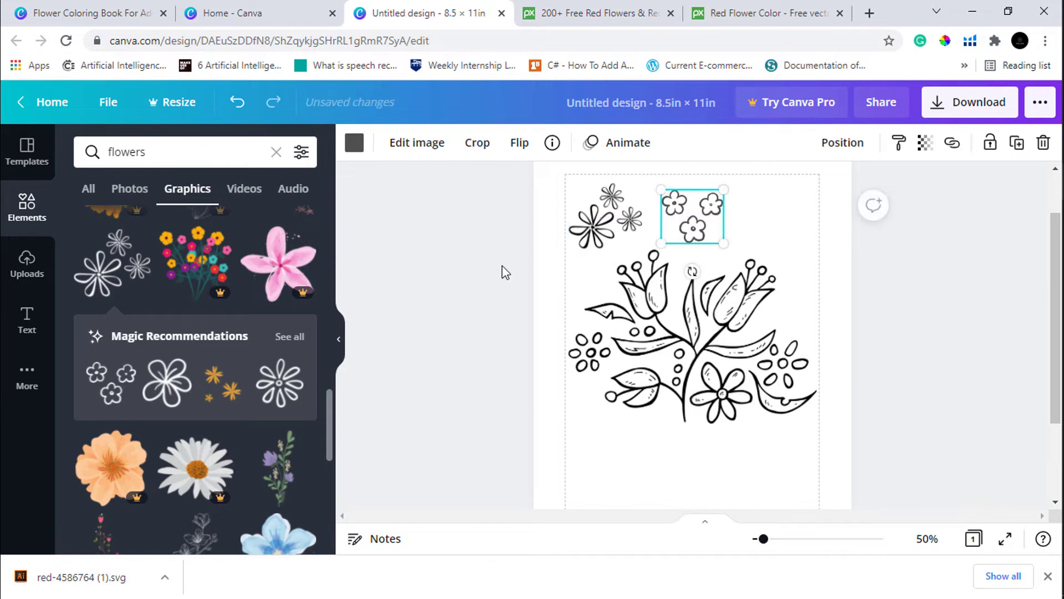
{"action": "left_click", "coordinate": [480, 287]}
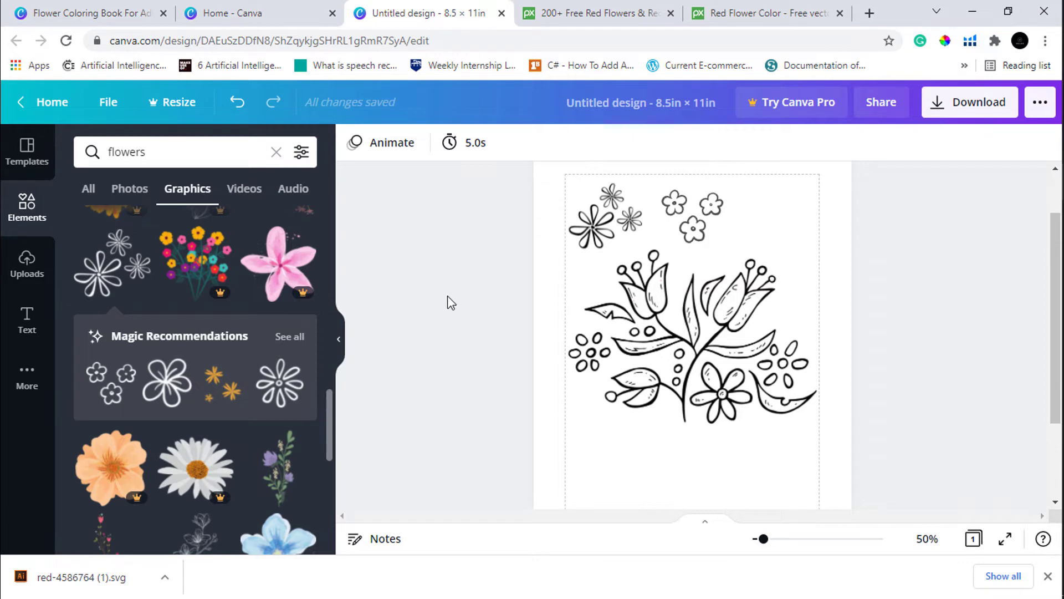
Add the recommended eight-petal flower outline in black, shrunk to fit the page's top-right margin corner
{"action": "left_click_drag", "start_coordinate": [514, 348], "coordinate": [762, 213]}
{"action": "left_click", "coordinate": [349, 148]}
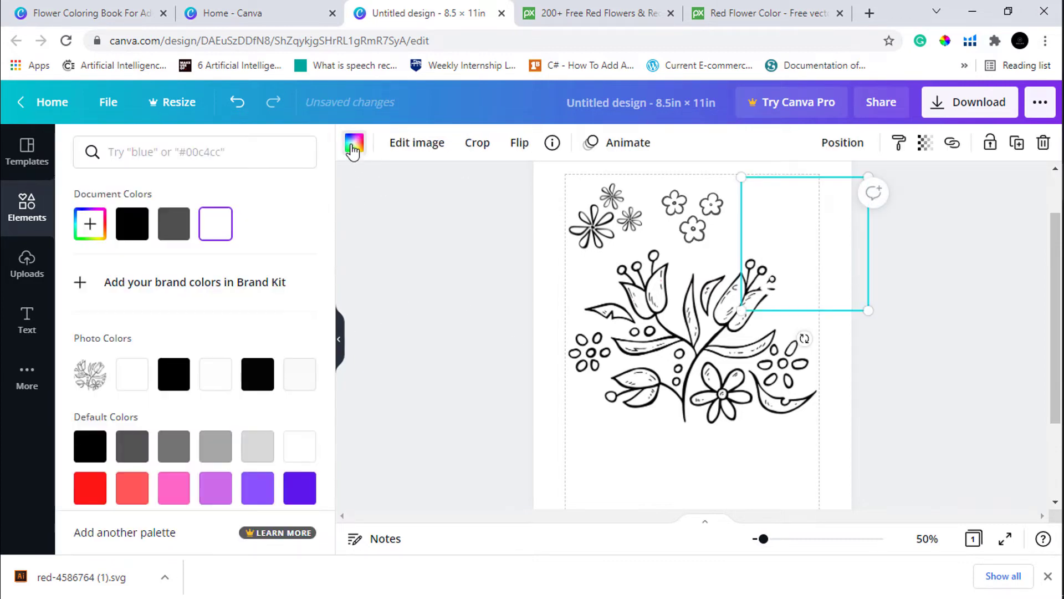
{"action": "left_click", "coordinate": [132, 223]}
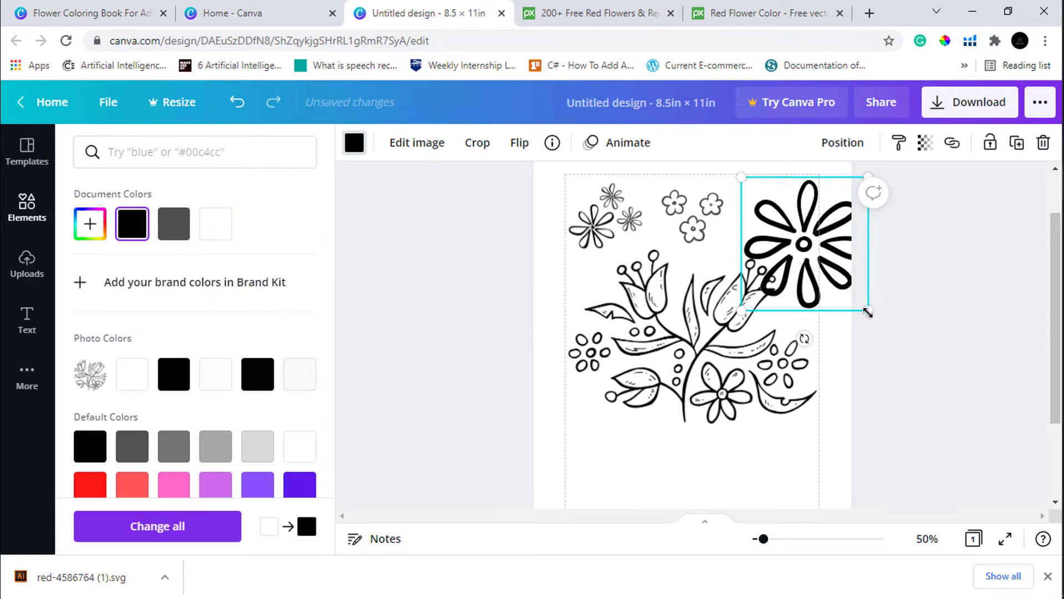
{"action": "left_click_drag", "start_coordinate": [868, 313], "coordinate": [784, 227]}
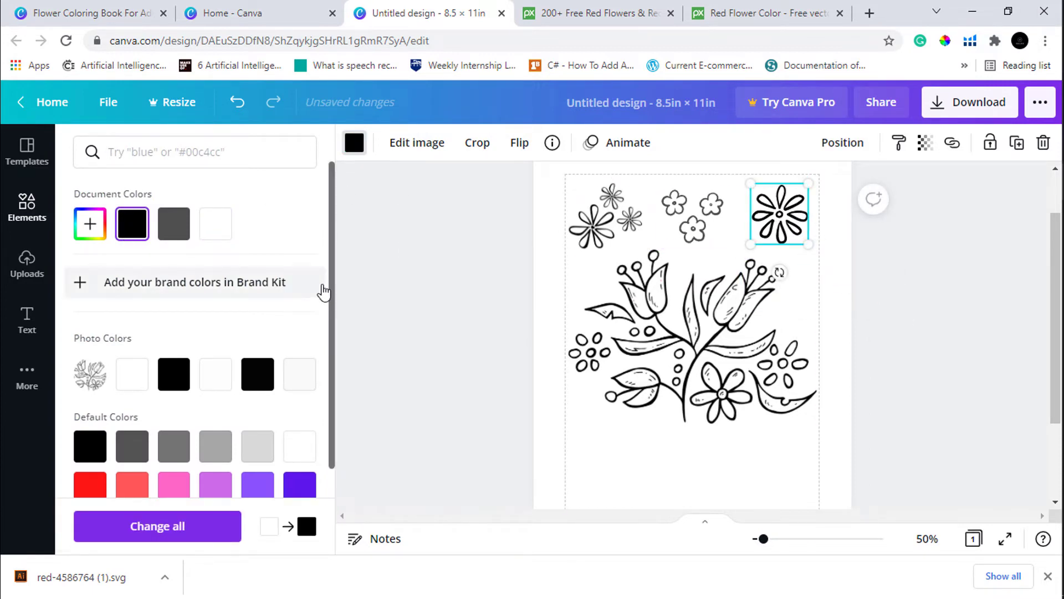
Recolor the eight-petal flower in the page's top-right corner to the custom dark gray #424242
{"action": "left_click", "coordinate": [174, 224]}
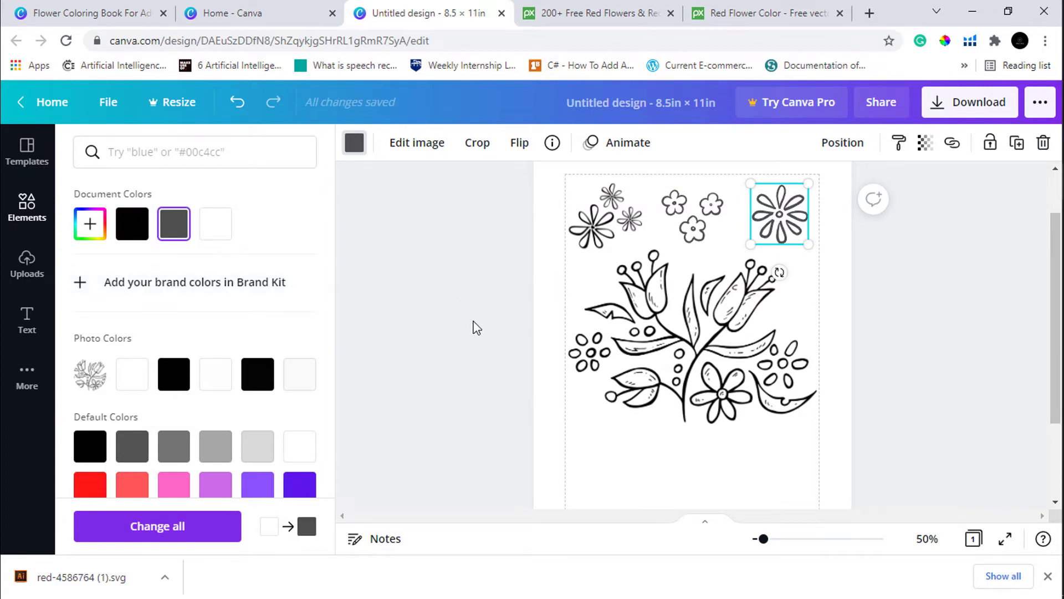
{"action": "left_click", "coordinate": [103, 217]}
{"action": "left_click", "coordinate": [92, 319]}
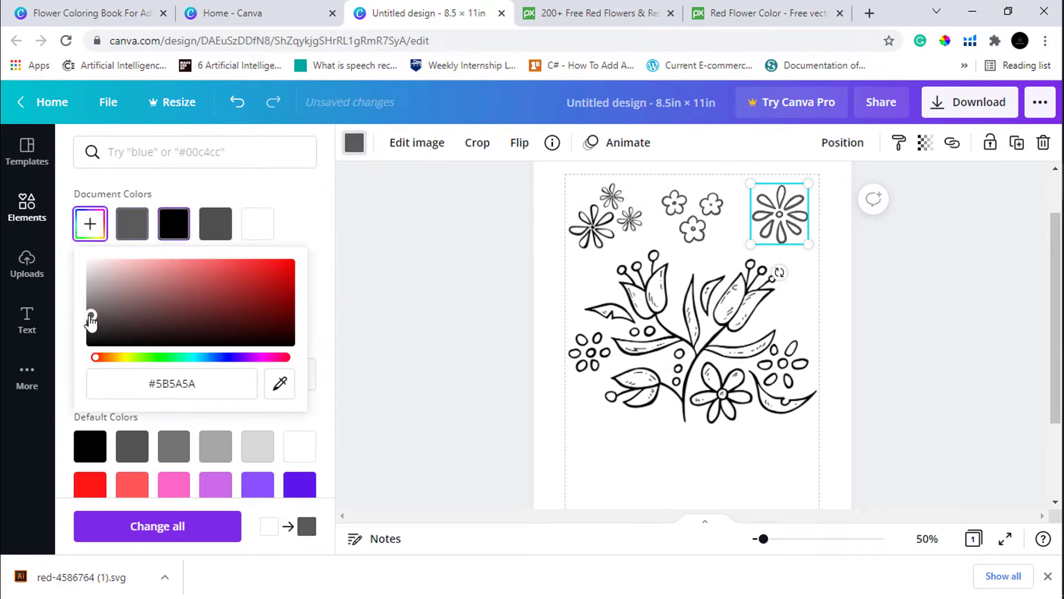
{"action": "left_click_drag", "start_coordinate": [91, 319], "coordinate": [92, 323]}
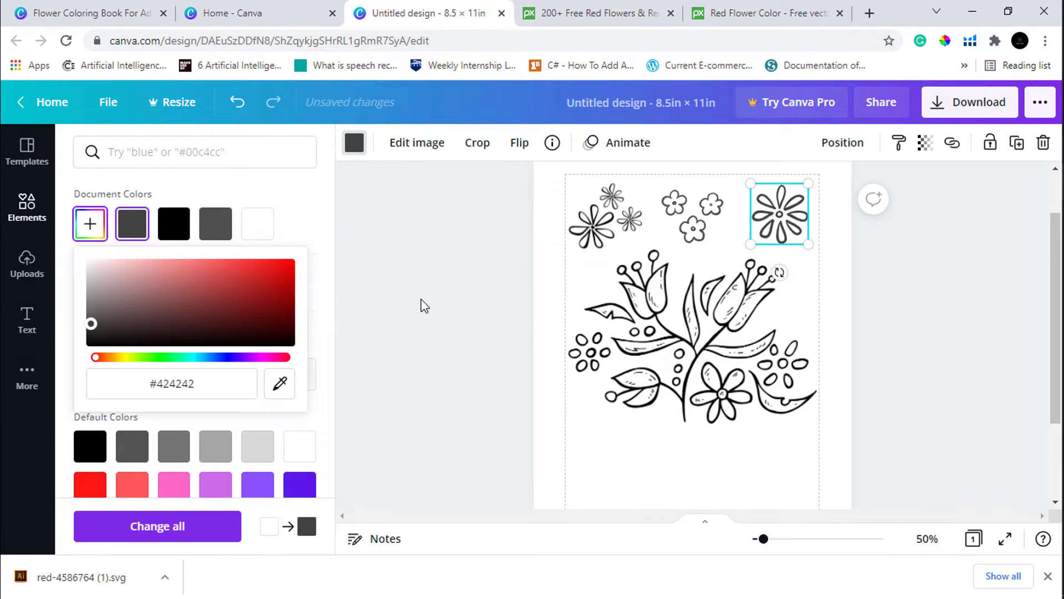
{"action": "left_click", "coordinate": [438, 308]}
Move the three-blossom graphic slightly down and right, between the daisies and the eight-petal flower, and collapse the graphics library
{"action": "left_click", "coordinate": [712, 241]}
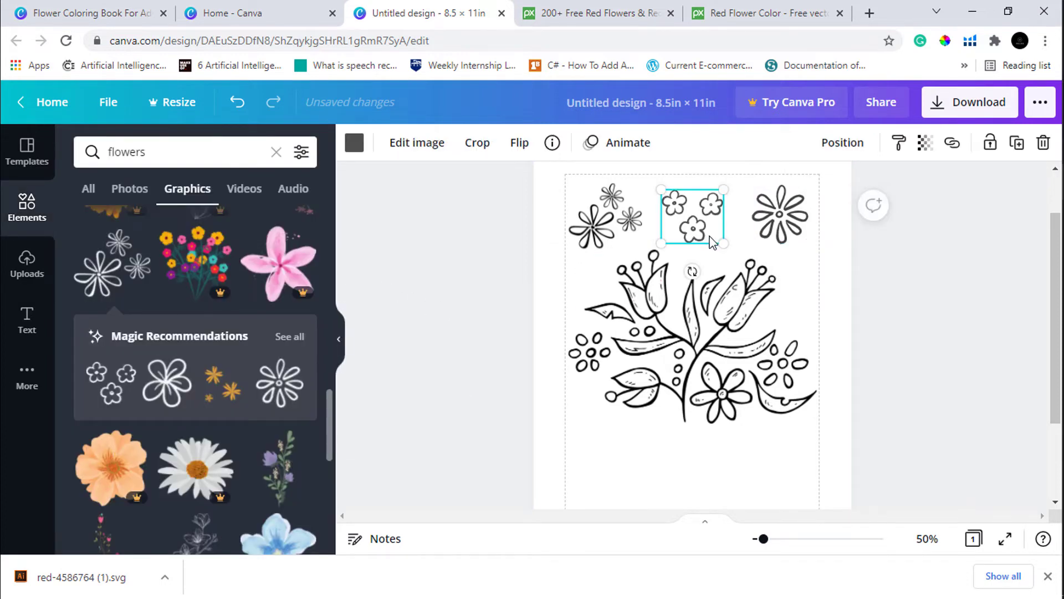
{"action": "left_click_drag", "start_coordinate": [712, 240], "coordinate": [718, 247]}
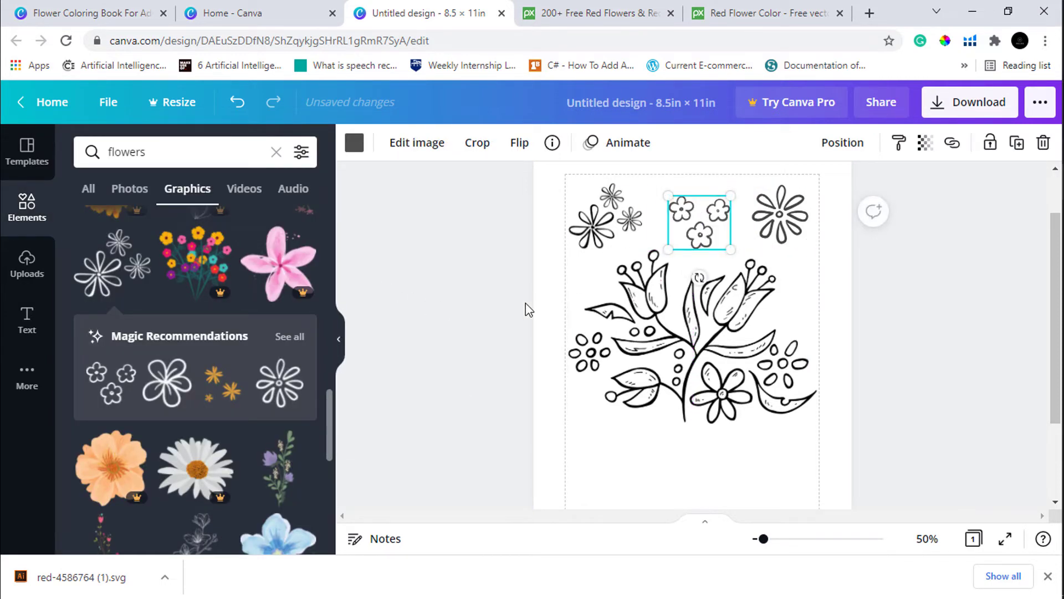
{"action": "left_click", "coordinate": [340, 360]}
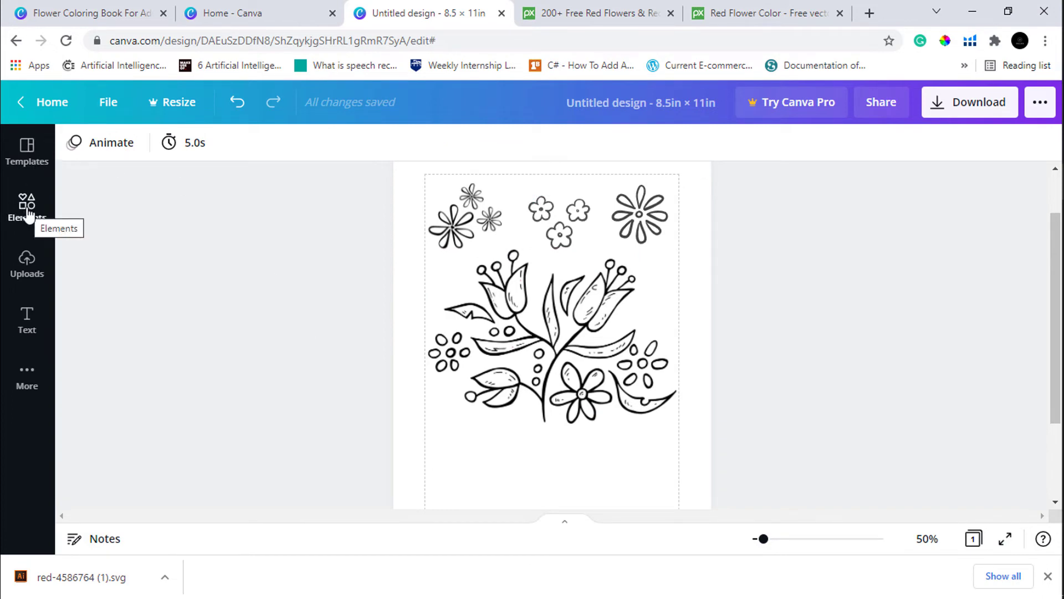
Browse the graphics collections in the elements library and open the Simple Drawn Objects collection
{"action": "left_click", "coordinate": [97, 198]}
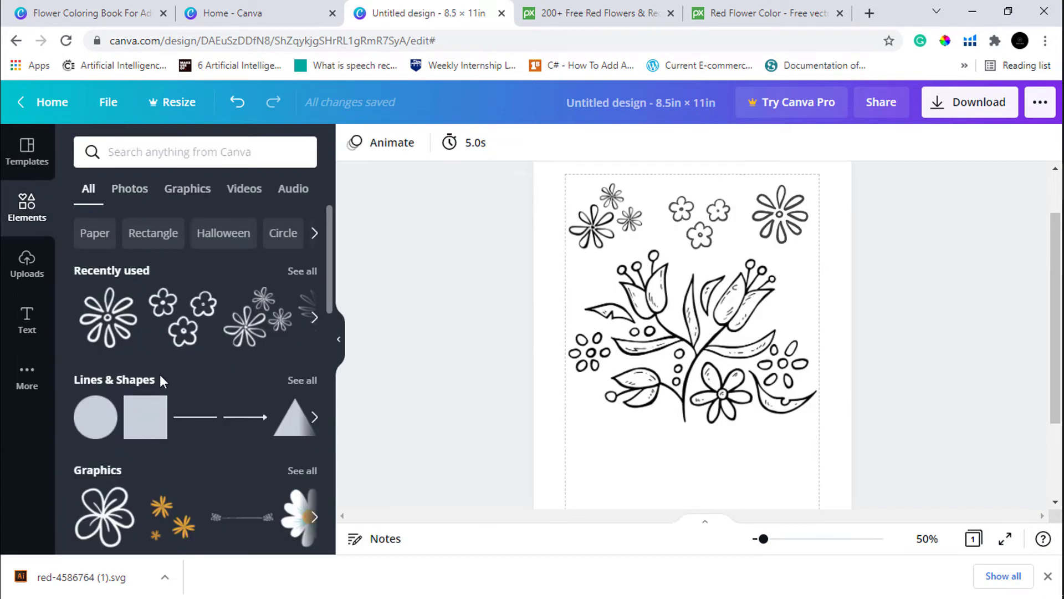
{"action": "scroll", "coordinate": [160, 374], "scroll_direction": "down", "scroll_amount": 1}
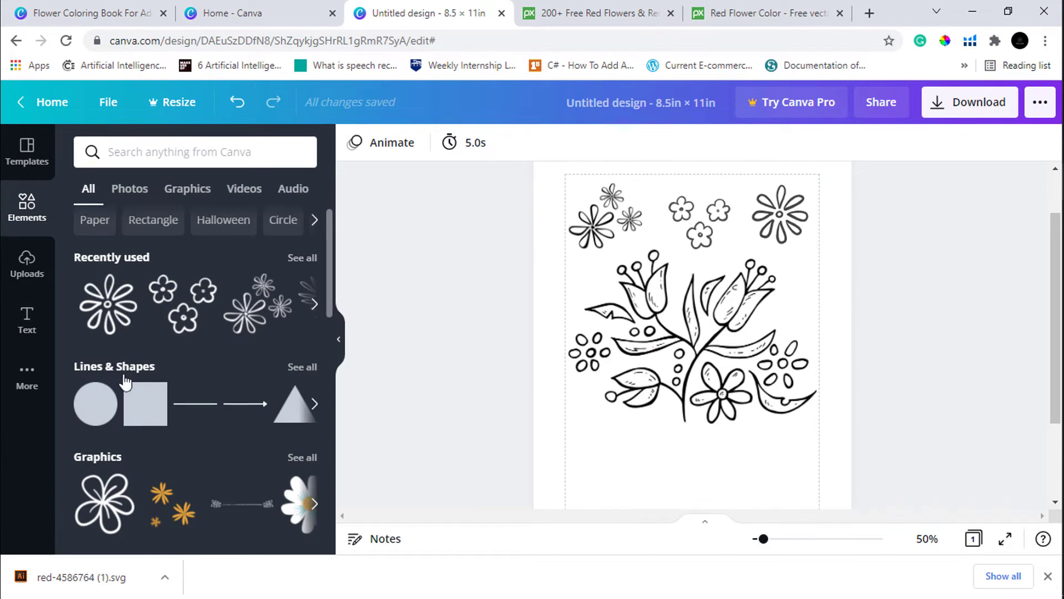
{"action": "left_click", "coordinate": [202, 191]}
{"action": "scroll", "coordinate": [162, 360], "scroll_direction": "down", "scroll_amount": 2}
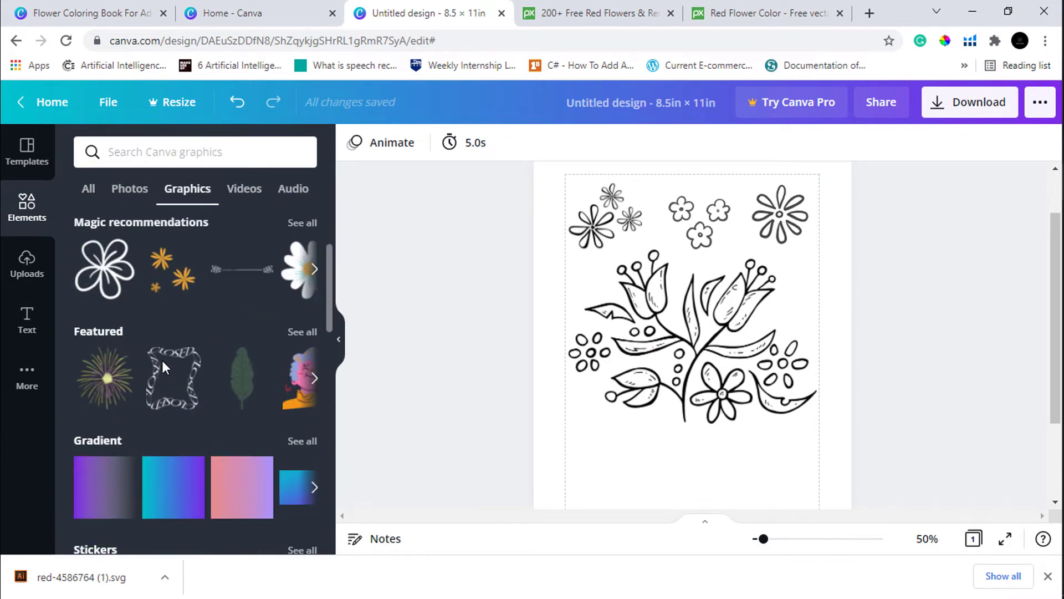
{"action": "scroll", "coordinate": [162, 361], "scroll_direction": "down", "scroll_amount": 10}
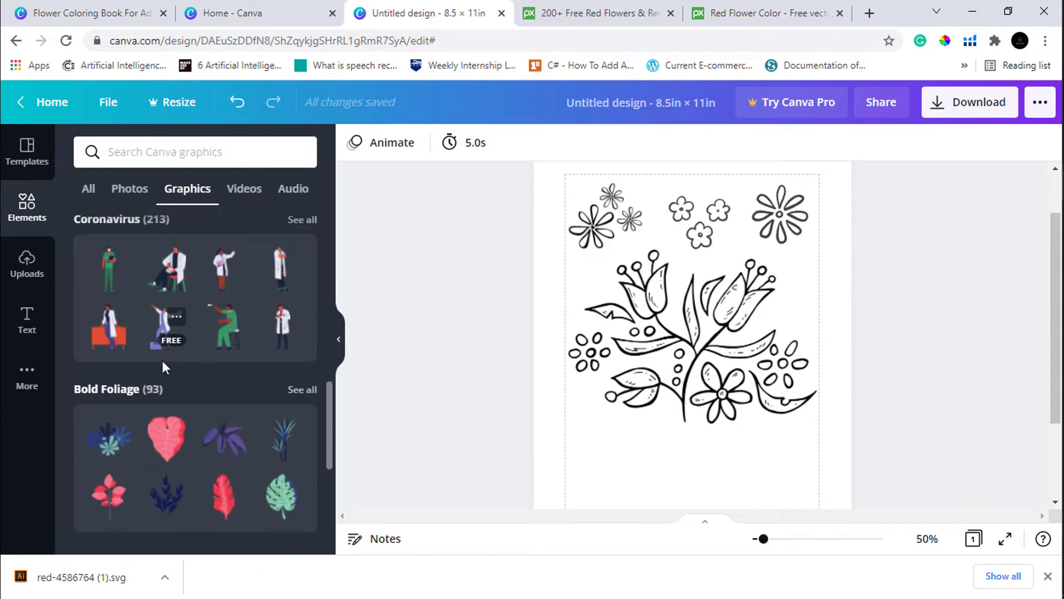
{"action": "scroll", "coordinate": [162, 361], "scroll_direction": "down", "scroll_amount": 5}
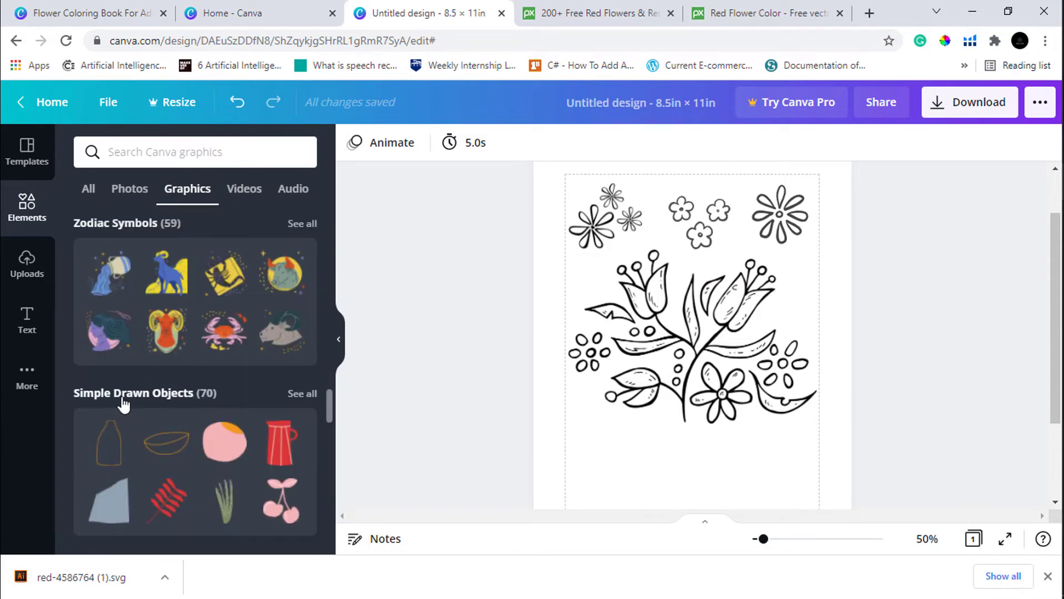
{"action": "left_click", "coordinate": [122, 399]}
Insert the yellow hand-drawn ring from the Simple Drawn Objects collection onto the page and collapse the graphics library
{"action": "scroll", "coordinate": [232, 388], "scroll_direction": "down", "scroll_amount": 5}
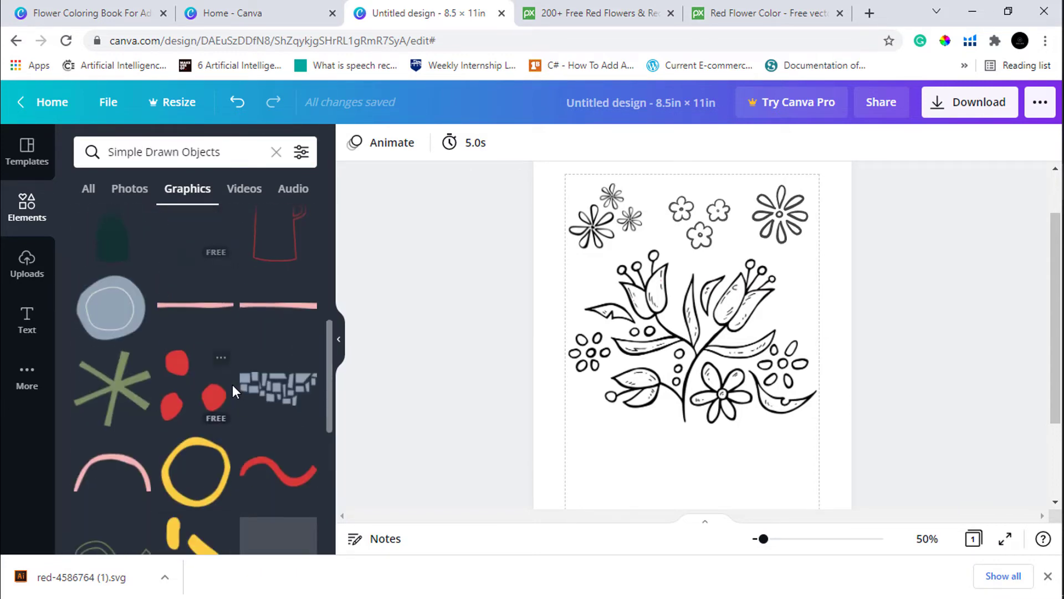
{"action": "scroll", "coordinate": [232, 384], "scroll_direction": "down", "scroll_amount": 2}
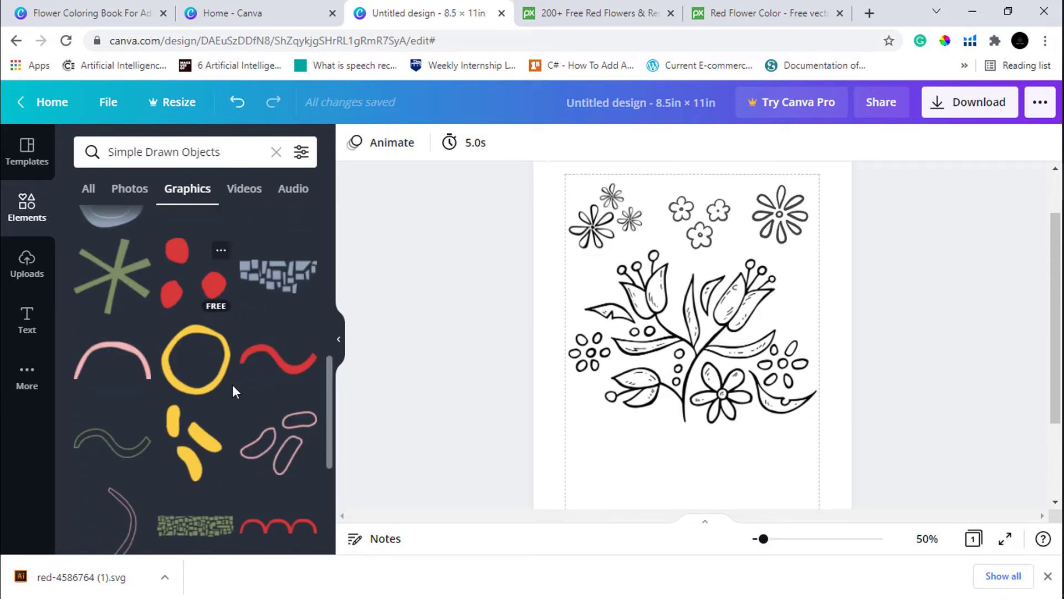
{"action": "left_click", "coordinate": [191, 367]}
{"action": "left_click", "coordinate": [339, 339]}
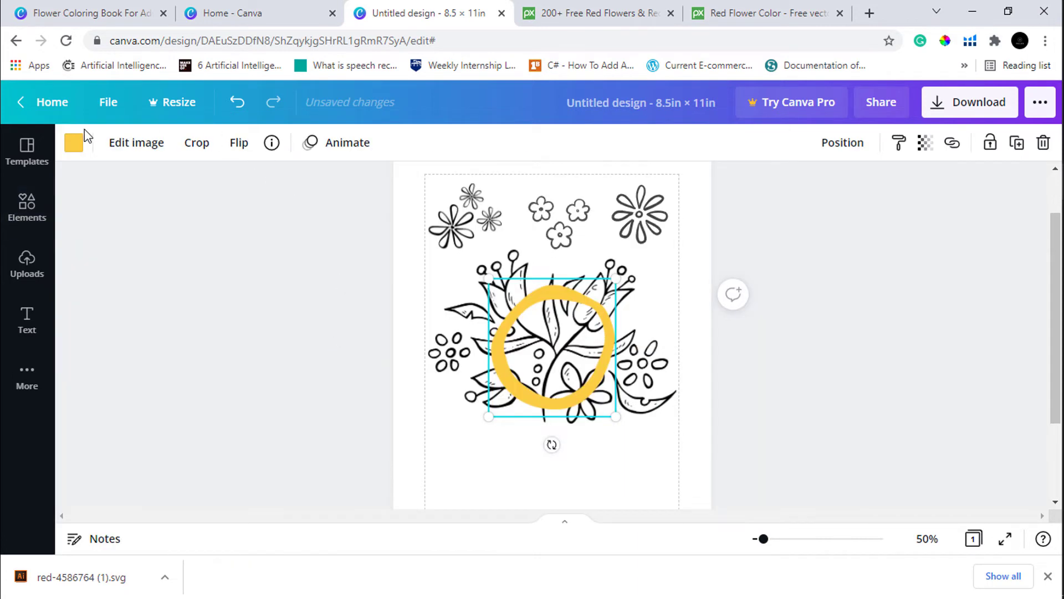
Recolor the yellow ring black, shrink it to a small circle, and place it beside the left tulip, below the daisies
{"action": "left_click", "coordinate": [73, 148]}
{"action": "left_click", "coordinate": [132, 224]}
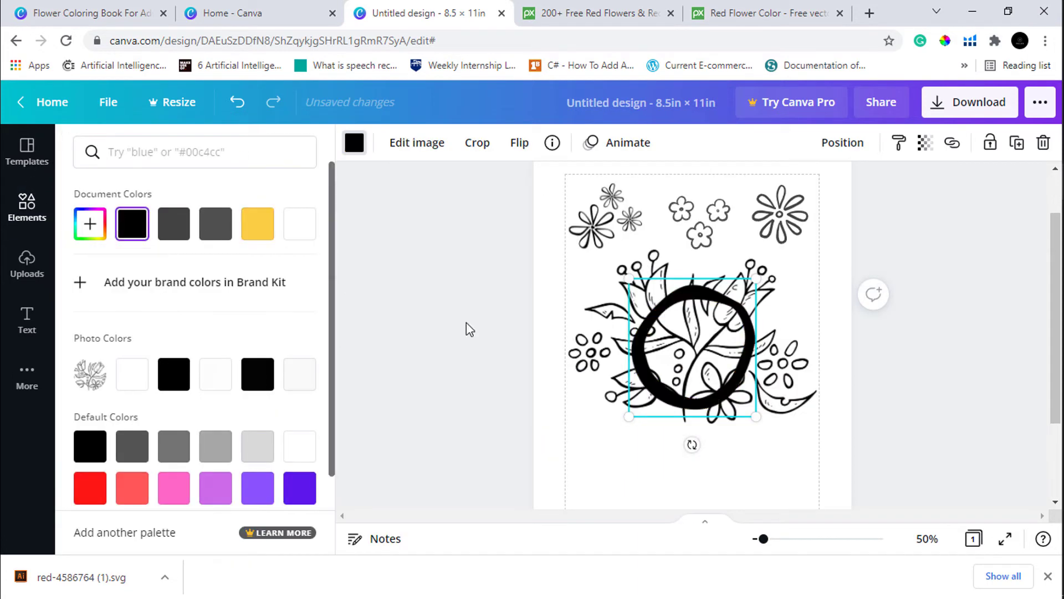
{"action": "left_click_drag", "start_coordinate": [741, 305], "coordinate": [653, 399]}
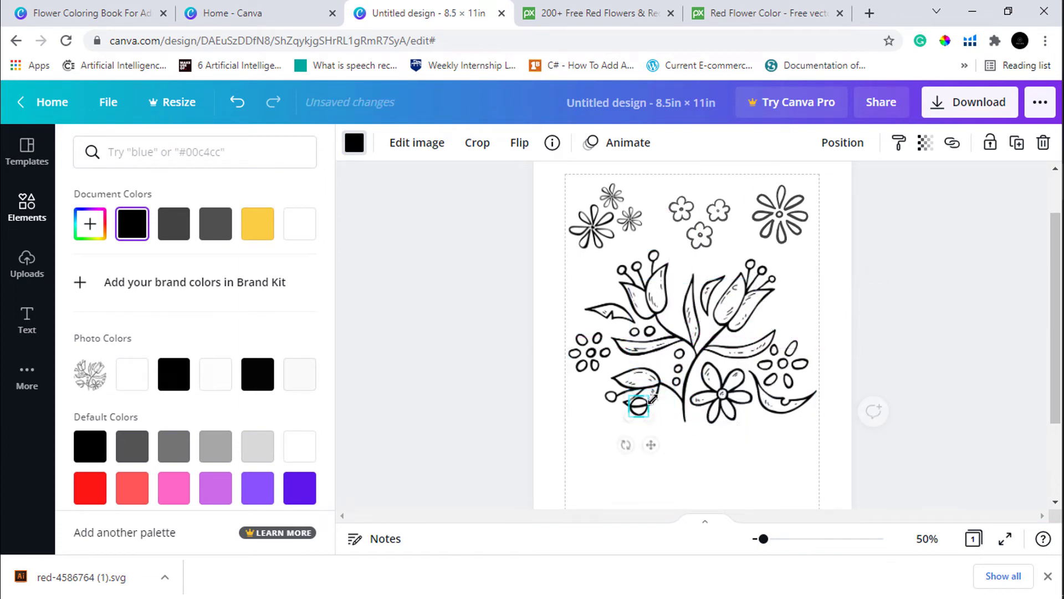
{"action": "left_click_drag", "start_coordinate": [652, 442], "coordinate": [598, 322]}
{"action": "left_click", "coordinate": [504, 337]}
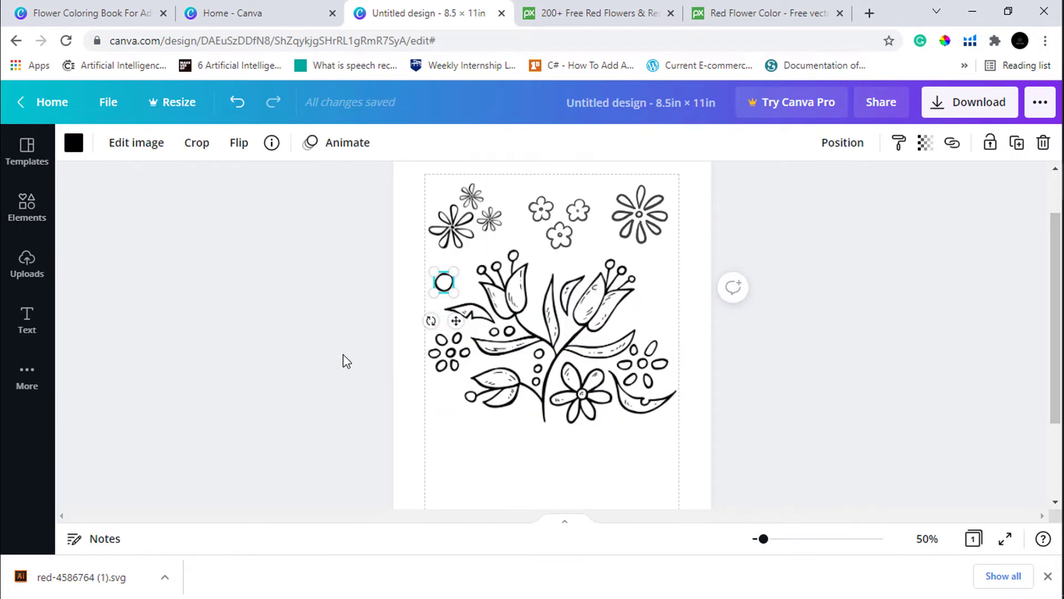
Duplicate the small black ring, place the copy beside the right tulip above the petal cluster, and shrink it slightly
{"action": "left_click", "coordinate": [447, 292]}
{"action": "left_click_drag", "start_coordinate": [448, 293], "coordinate": [672, 350]}
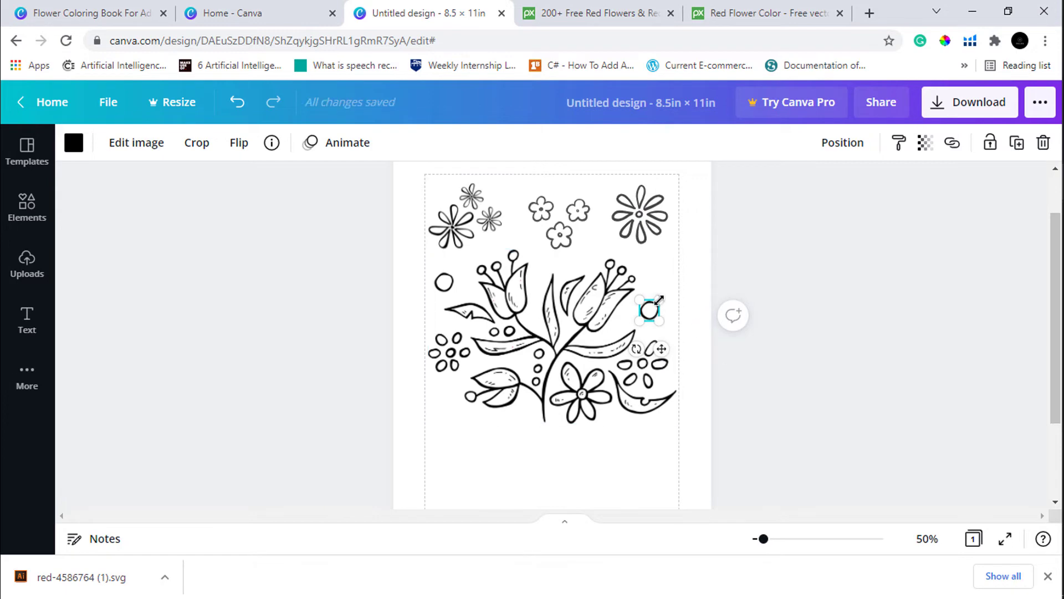
{"action": "left_click_drag", "start_coordinate": [659, 300], "coordinate": [655, 303]}
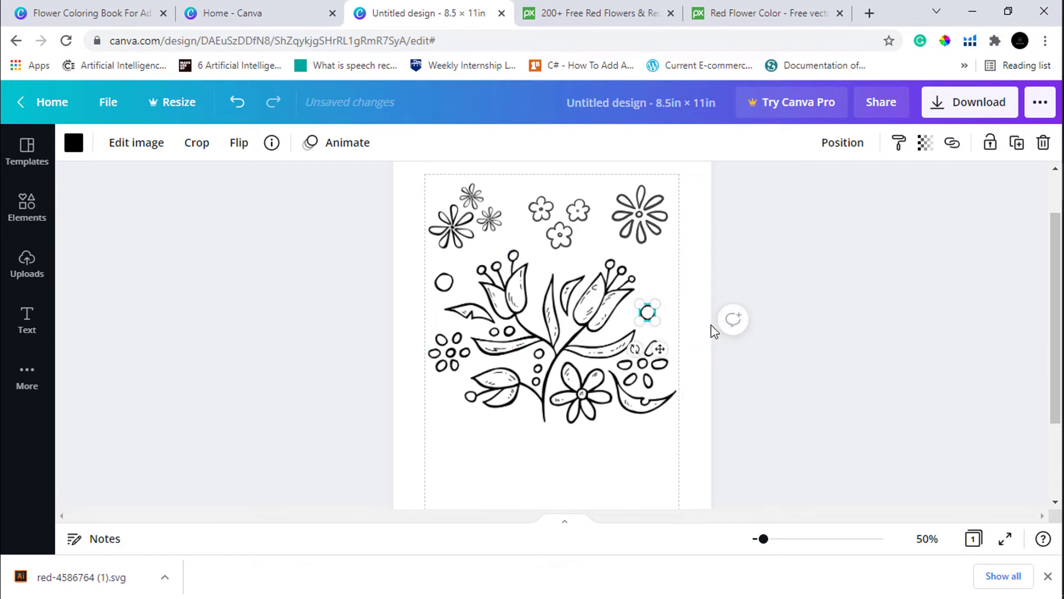
Duplicate the right-hand ring, place the copy above it beneath the eight-petal flower, and enlarge it slightly
{"action": "key", "text": "ctrl+d"}
{"action": "left_click_drag", "start_coordinate": [663, 356], "coordinate": [675, 308]}
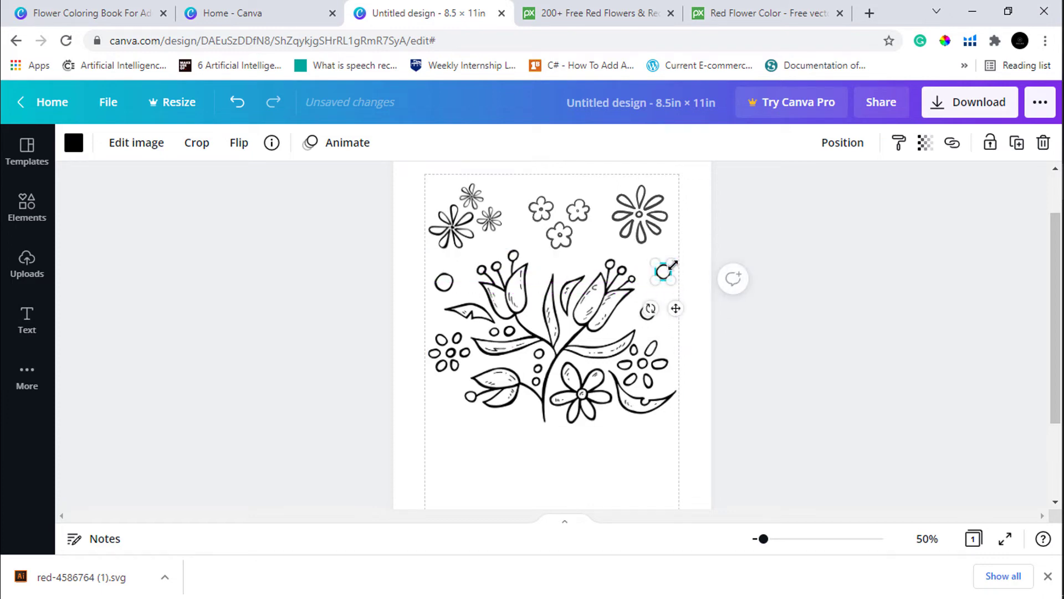
{"action": "left_click_drag", "start_coordinate": [671, 264], "coordinate": [670, 257]}
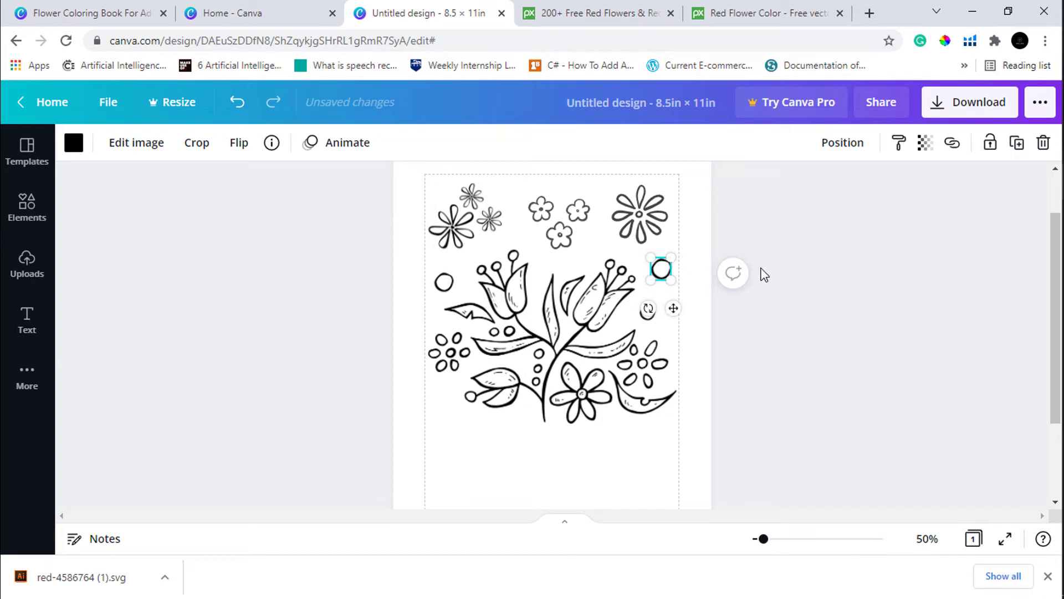
{"action": "left_click", "coordinate": [788, 287]}
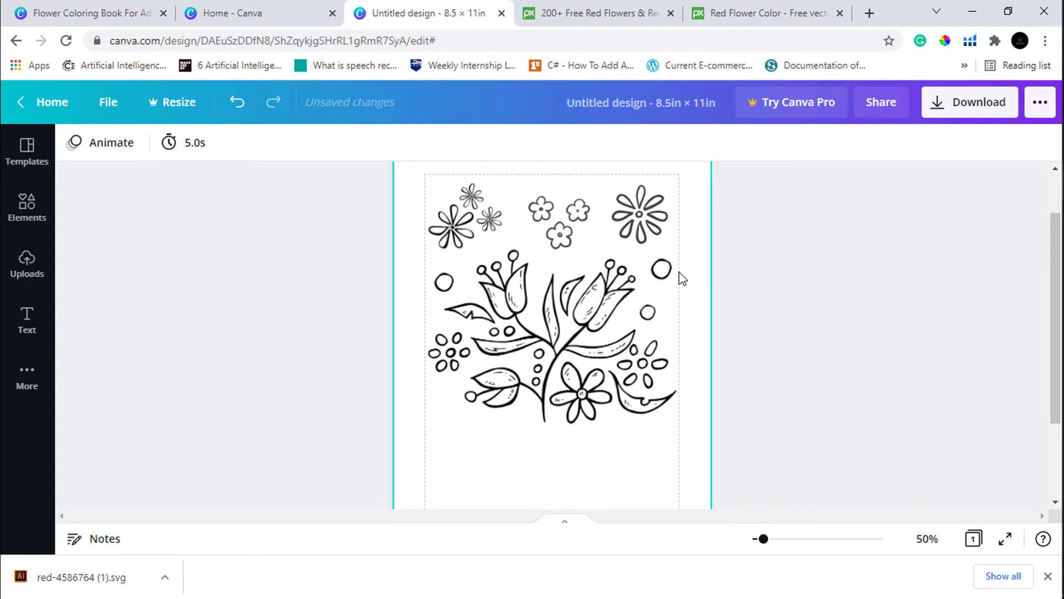
Place a copy of the small ring between the three-blossom graphic and the eight-petal flower, and move the three-blossom graphic slightly up
{"action": "left_click", "coordinate": [652, 312]}
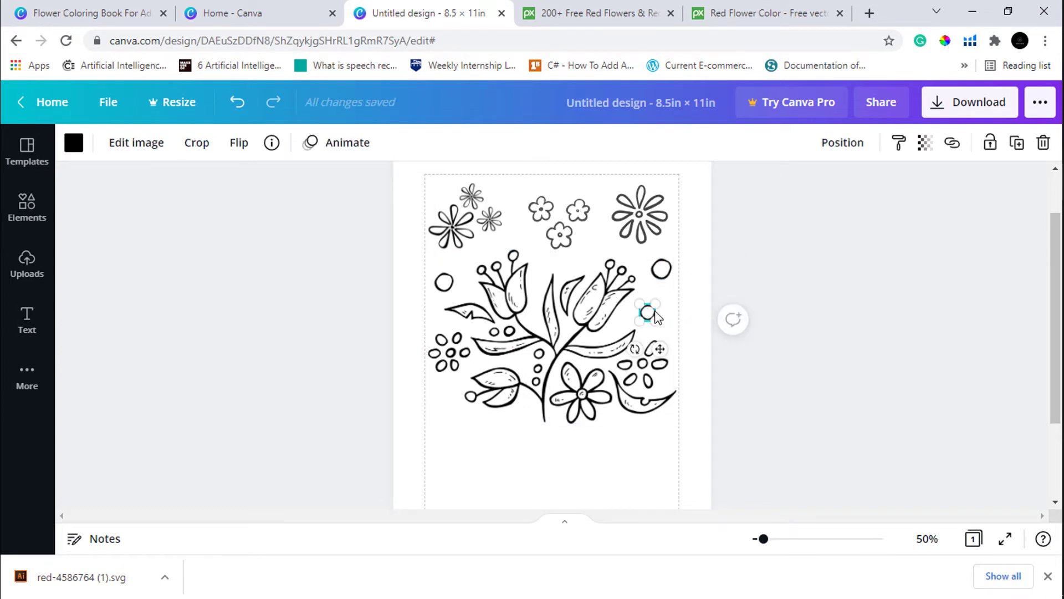
{"action": "left_click_drag", "start_coordinate": [657, 316], "coordinate": [664, 323]}
{"action": "left_click_drag", "start_coordinate": [669, 361], "coordinate": [615, 283]}
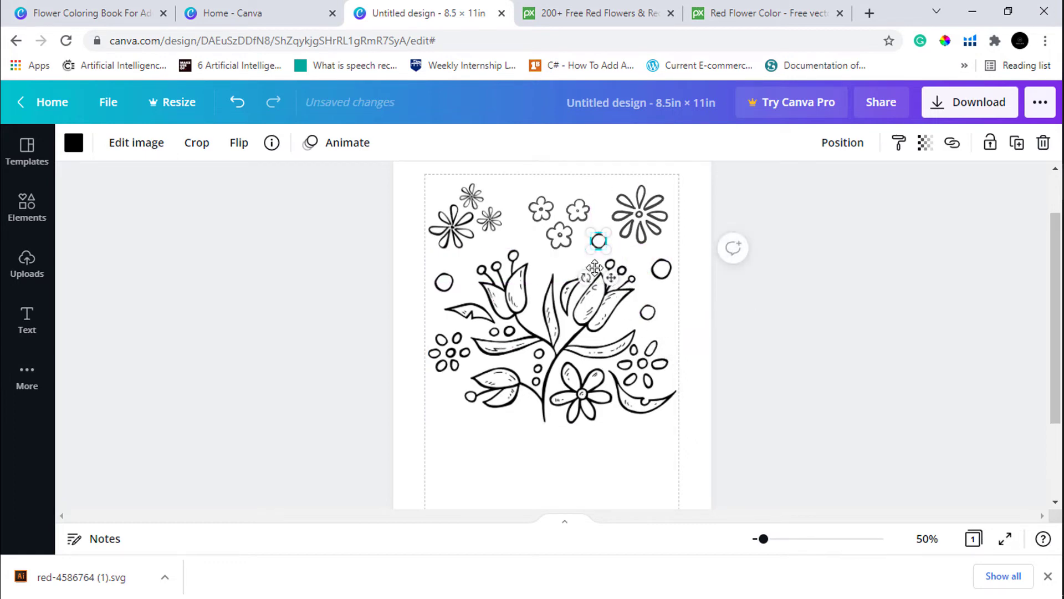
{"action": "left_click", "coordinate": [557, 244]}
{"action": "left_click_drag", "start_coordinate": [557, 244], "coordinate": [593, 187]}
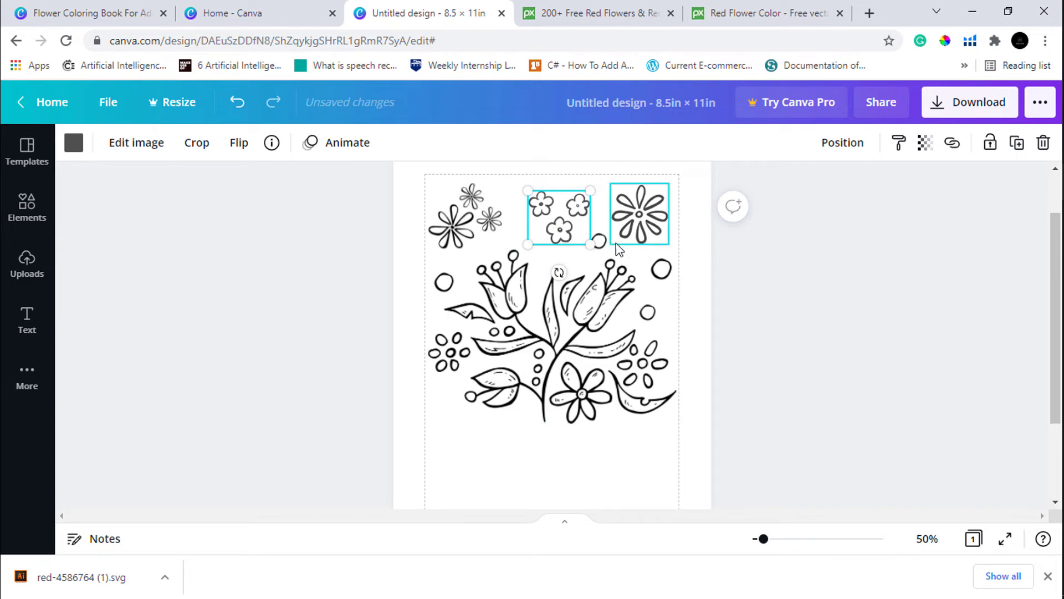
Insert a heading text box and move it into the blank area beneath the floral artwork
{"action": "left_click", "coordinate": [308, 398]}
{"action": "scroll", "coordinate": [308, 398], "scroll_direction": "down", "scroll_amount": 1}
{"action": "scroll", "coordinate": [309, 398], "scroll_direction": "up", "scroll_amount": 1}
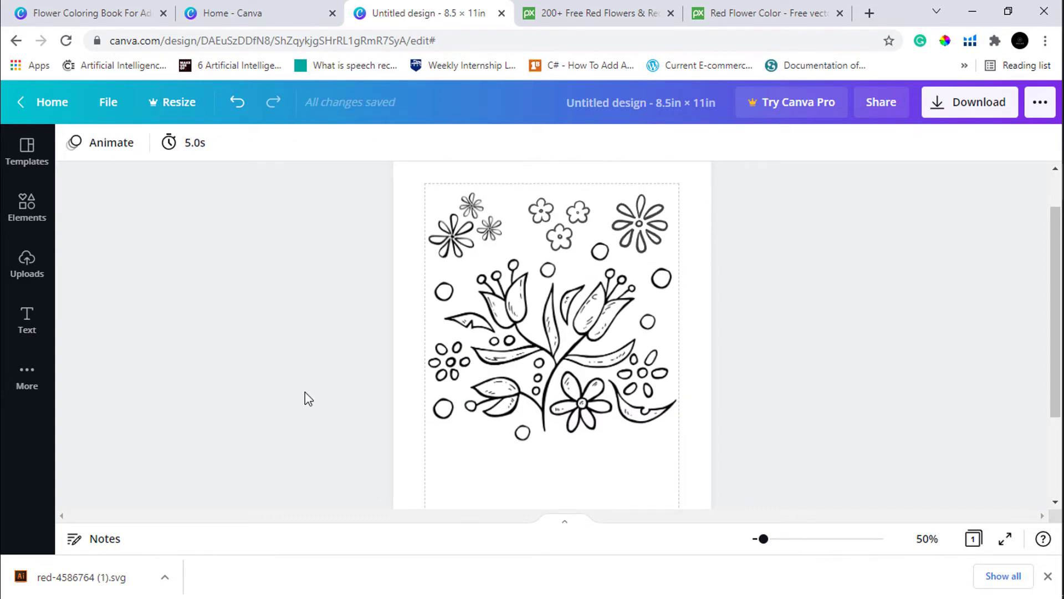
{"action": "scroll", "coordinate": [305, 391], "scroll_direction": "down", "scroll_amount": 1}
{"action": "scroll", "coordinate": [305, 391], "scroll_direction": "down", "scroll_amount": 1}
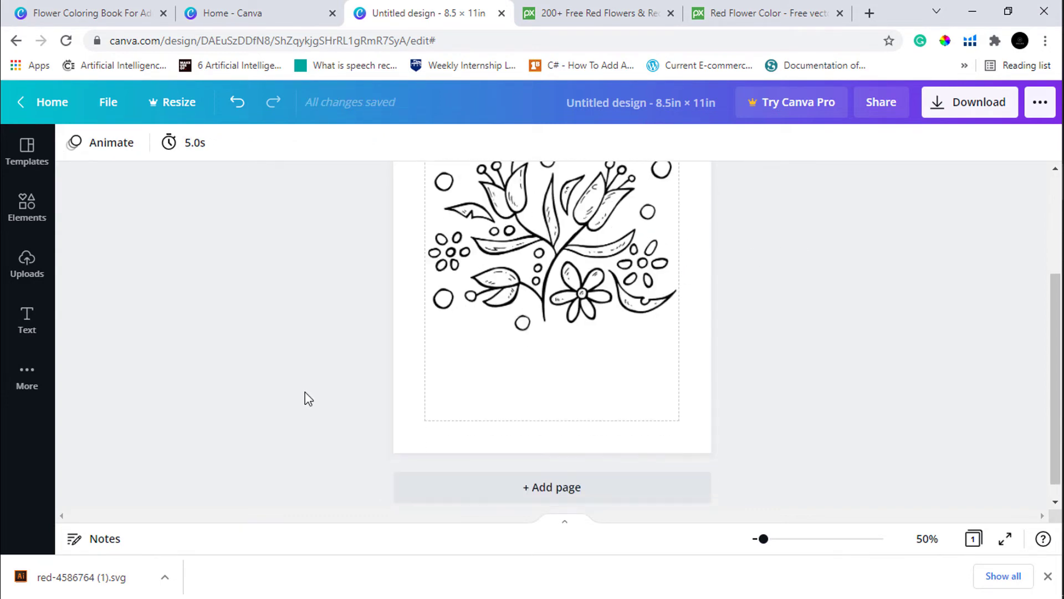
{"action": "left_click", "coordinate": [25, 322]}
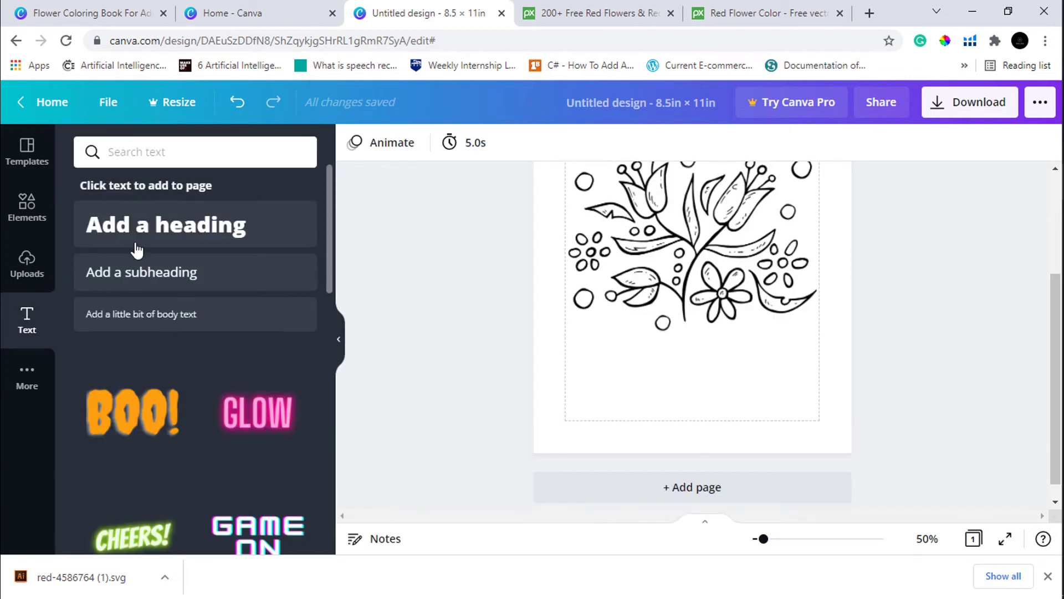
{"action": "left_click", "coordinate": [155, 227]}
{"action": "left_click", "coordinate": [338, 339]}
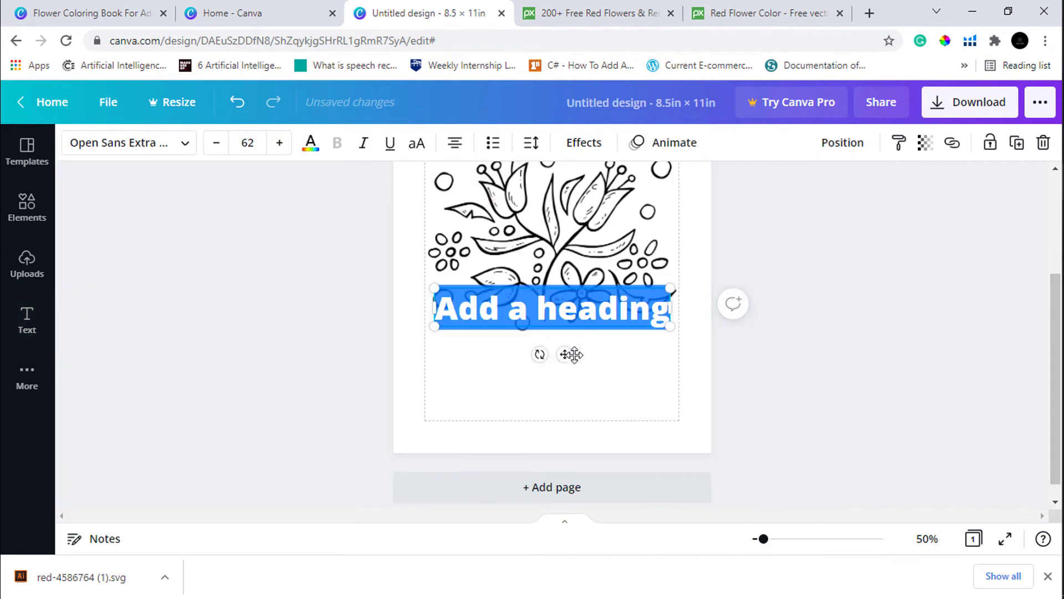
{"action": "left_click_drag", "start_coordinate": [566, 355], "coordinate": [574, 414]}
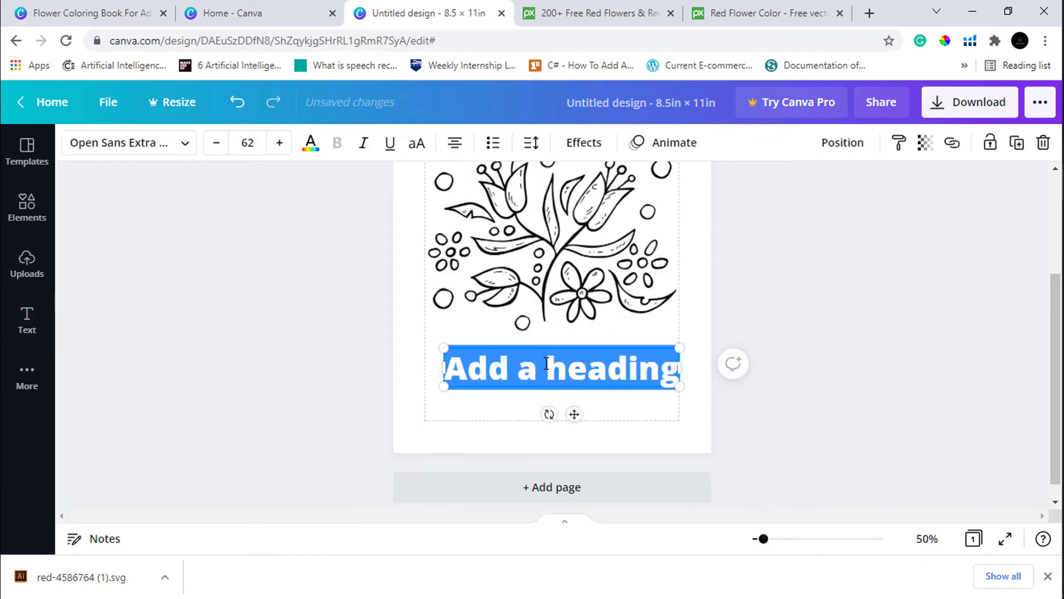
Replace the heading placeholder with the text "If You Love A Flower Don't Pick It Up"
{"action": "left_click", "coordinate": [547, 363]}
{"action": "key", "text": "ctrl+a"}
{"action": "type", "text": "If"}
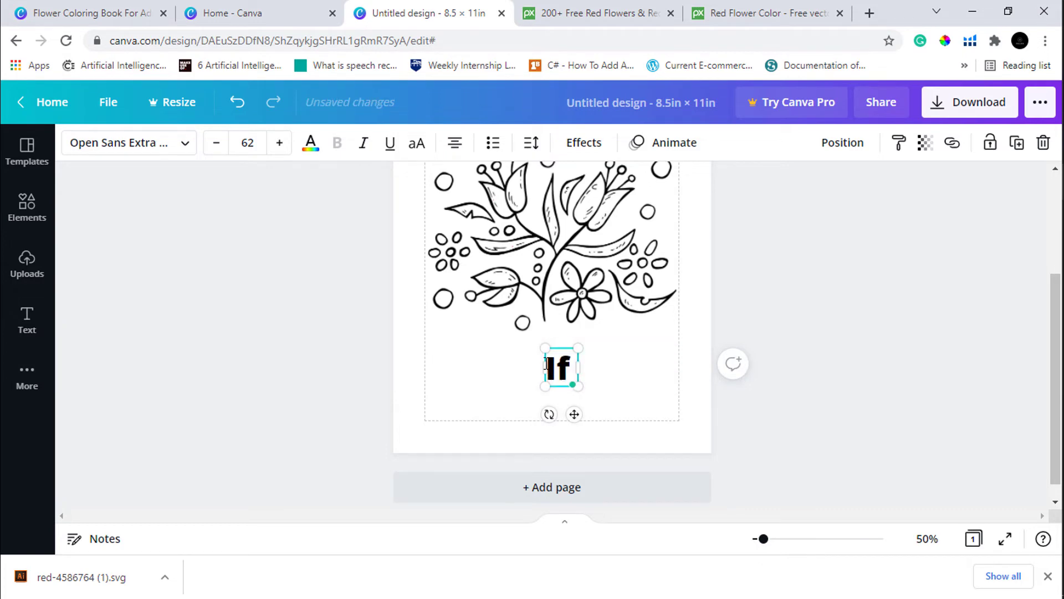
{"action": "type", "text": " you"}
{"action": "key", "text": "BackSpace"}
{"action": "key", "text": "BackSpace"}
{"action": "key", "text": "BackSpace"}
{"action": "key", "text": "BackSpace"}
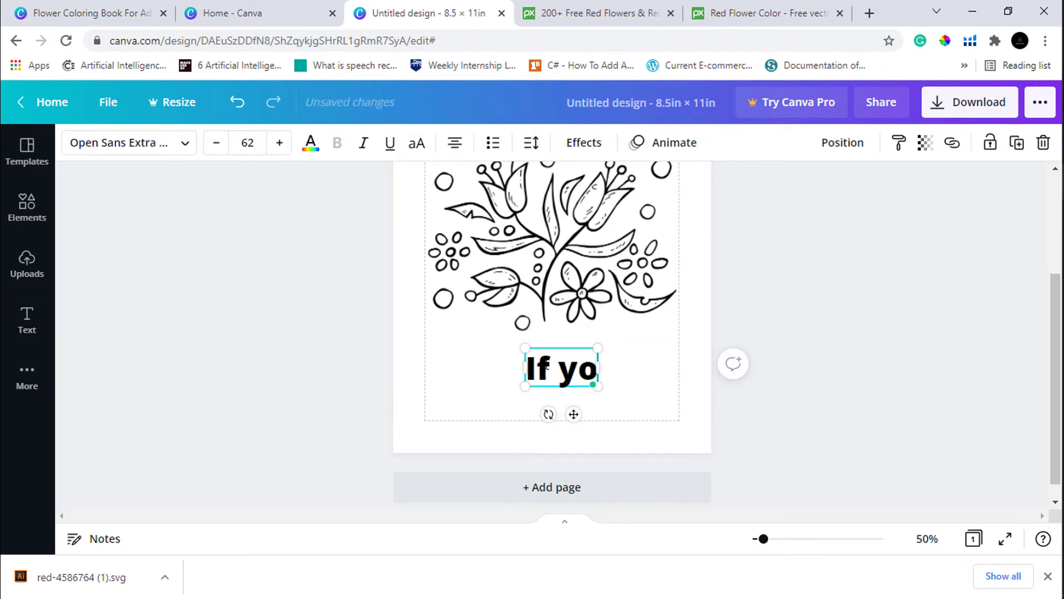
{"action": "type", "text": "YOU L"}
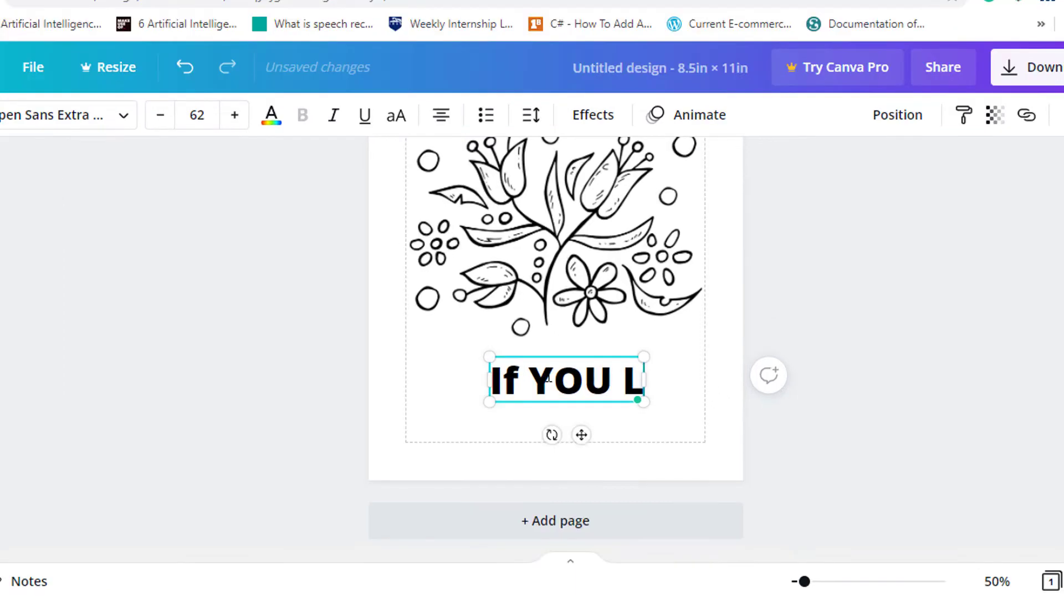
{"action": "key", "text": "BackSpace"}
{"action": "key", "text": "BackSpace"}
{"action": "key", "text": "BackSpace"}
{"action": "key", "text": "BackSpace"}
{"action": "type", "text": "ou L"}
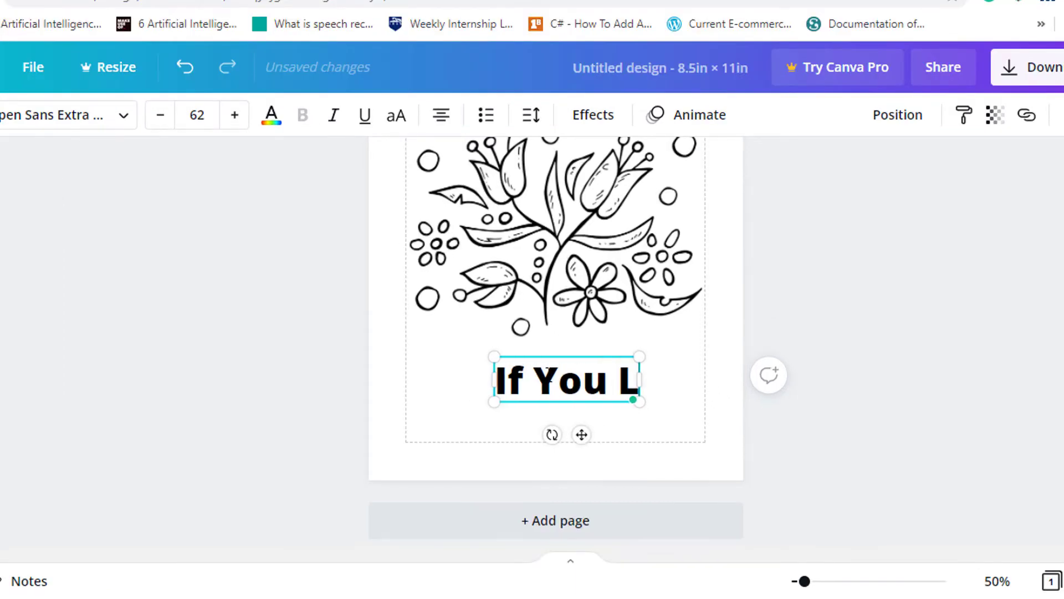
{"action": "type", "text": "ove A Flower"}
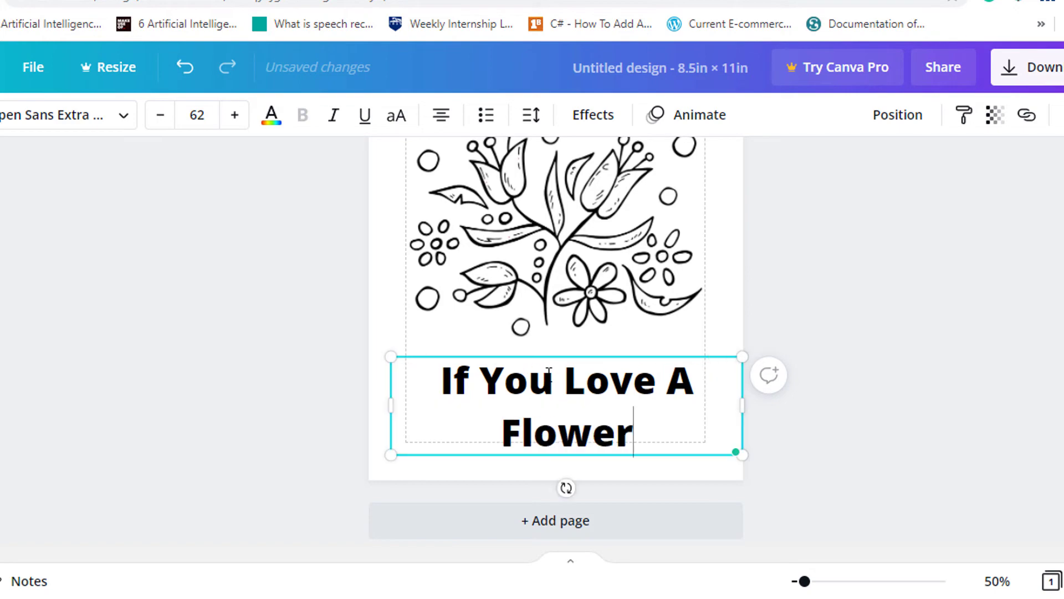
{"action": "type", "text": " Don'y"}
{"action": "key", "text": "BackSpace"}
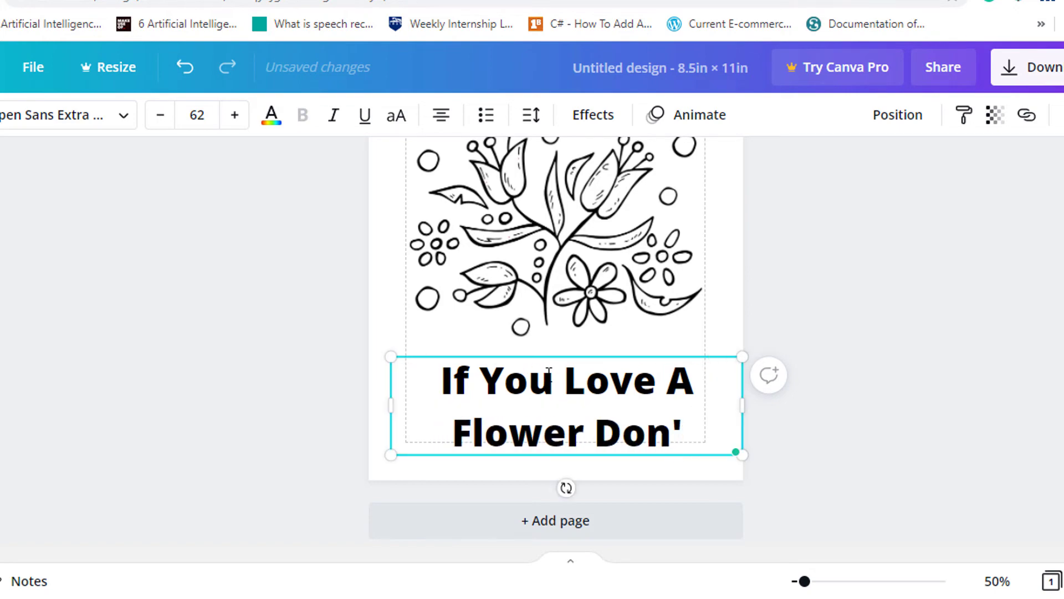
{"action": "type", "text": "t Pick I"}
{"action": "type", "text": "t Up"}
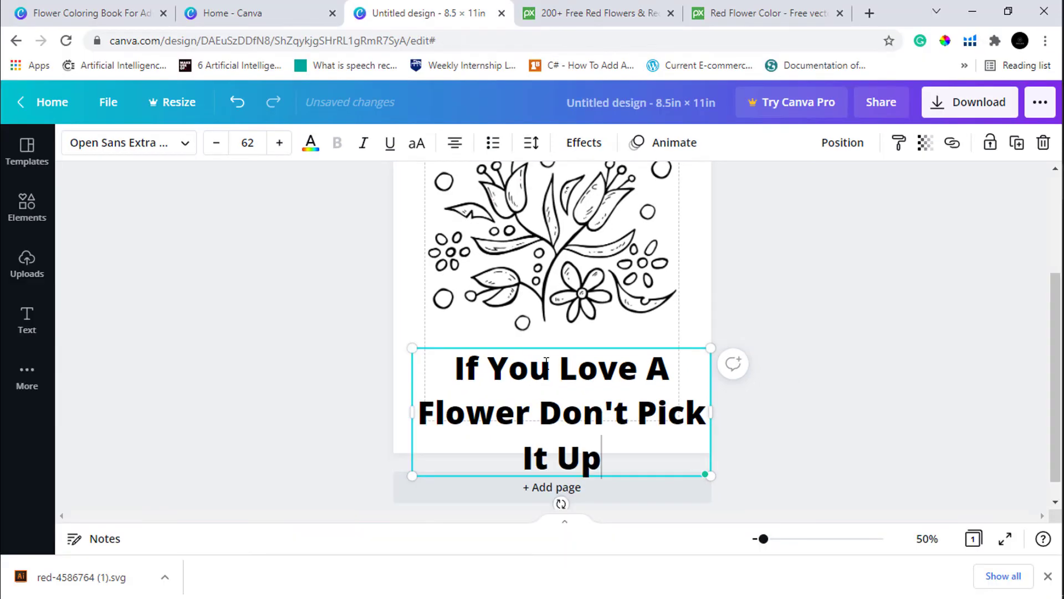
Widen the quote's text box so the text fits on two lines, and set its font size to 42
{"action": "left_click_drag", "start_coordinate": [412, 412], "coordinate": [362, 413]}
{"action": "key", "text": "ctrl+a"}
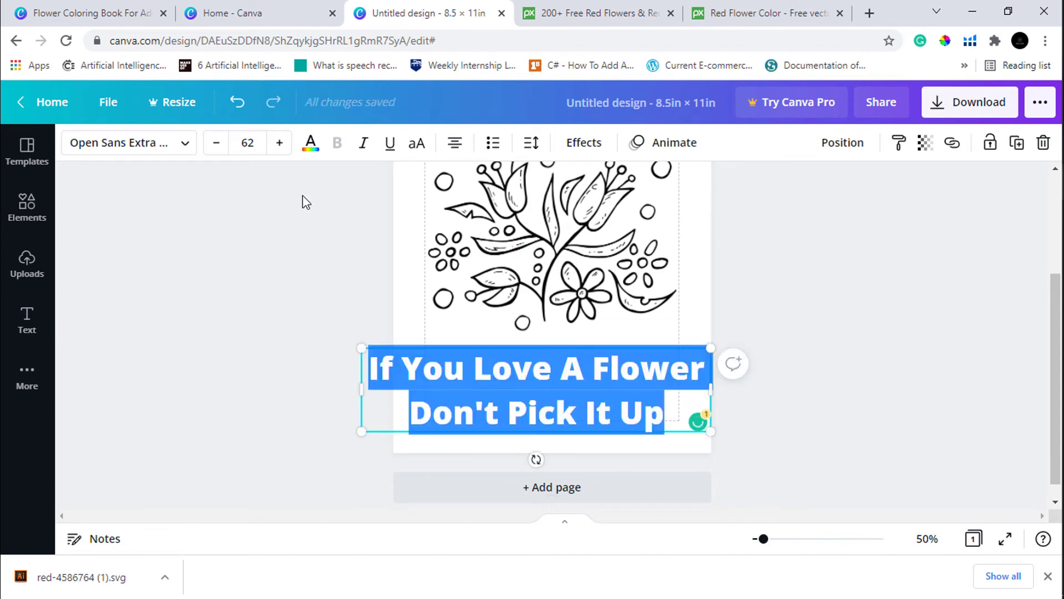
{"action": "left_click", "coordinate": [248, 142]}
{"action": "type", "text": "48"}
{"action": "key", "text": "Return"}
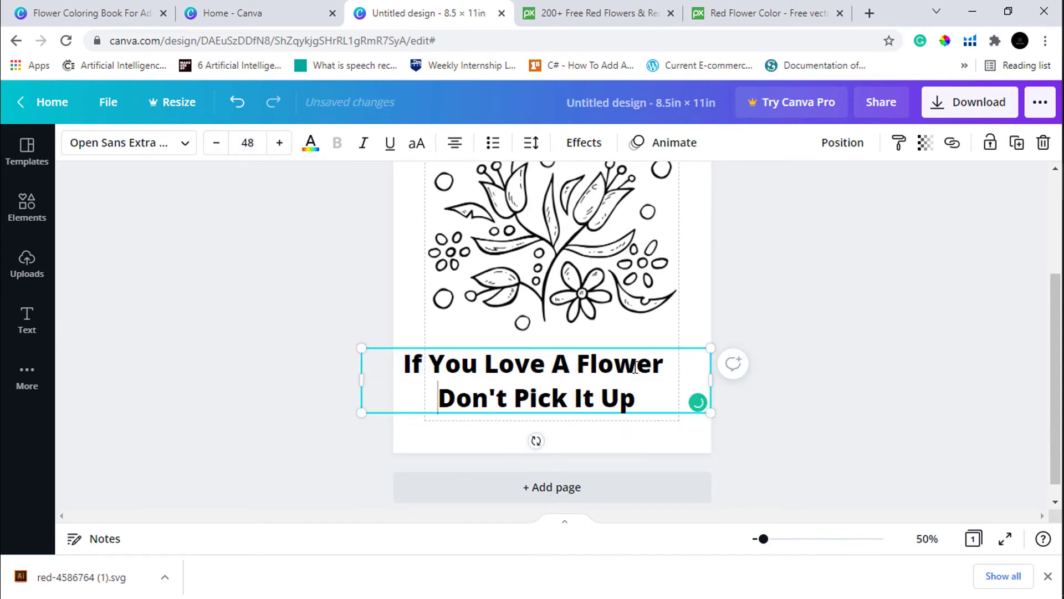
{"action": "left_click", "coordinate": [248, 142]}
{"action": "left_click", "coordinate": [247, 268]}
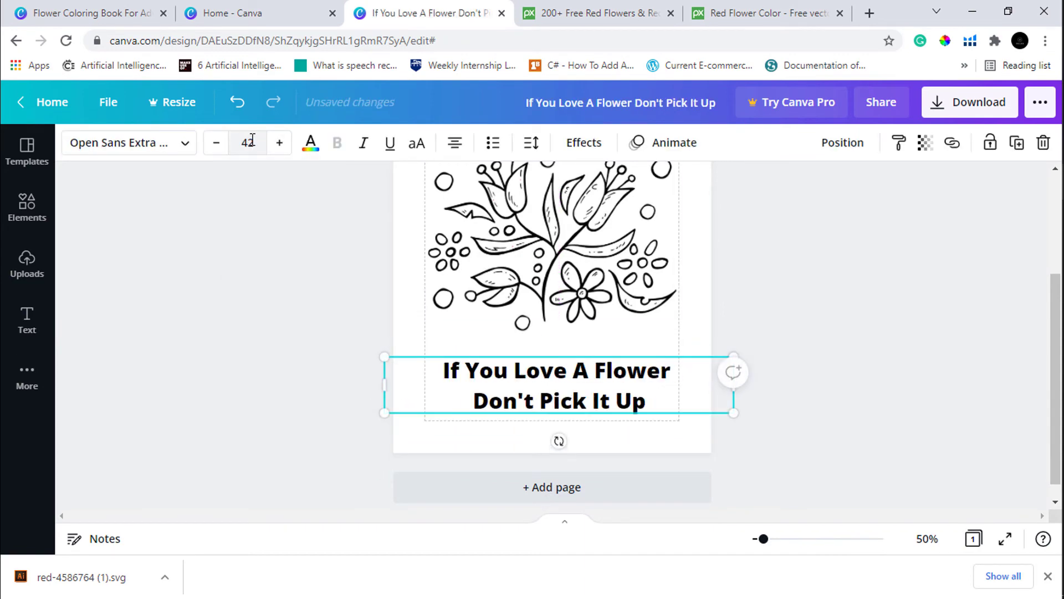
Apply the Hollow text effect to the quote and increase its outline thickness above 50
{"action": "left_click", "coordinate": [585, 144]}
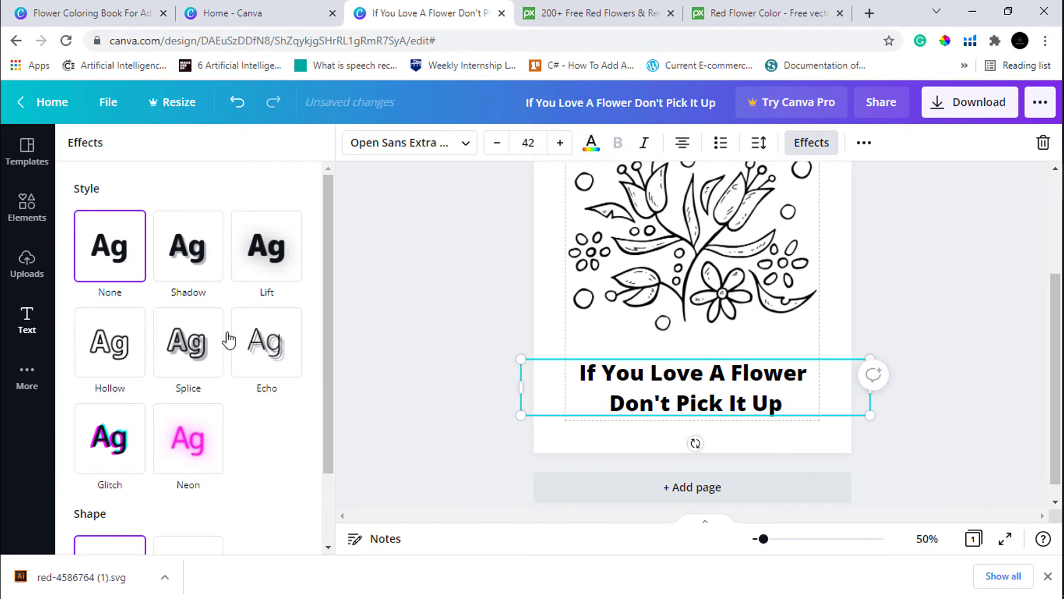
{"action": "left_click", "coordinate": [110, 358]}
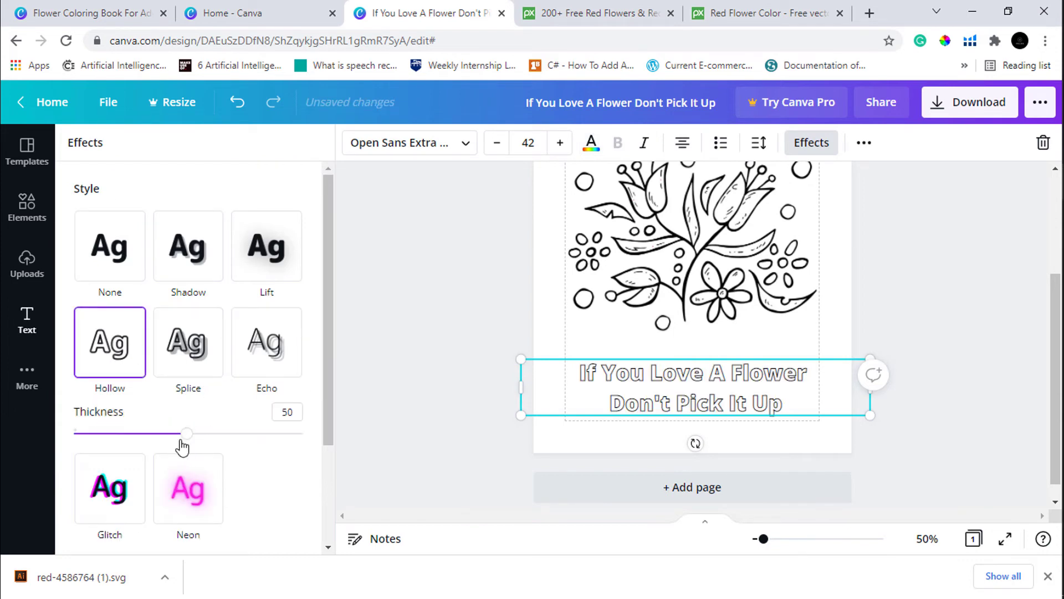
{"action": "left_click_drag", "start_coordinate": [185, 437], "coordinate": [230, 435]}
{"action": "left_click_drag", "start_coordinate": [237, 433], "coordinate": [233, 434]}
{"action": "left_click", "coordinate": [446, 442]}
Increase the hollow quote's font size to 46 so that it spans the page margins
{"action": "left_click", "coordinate": [552, 413]}
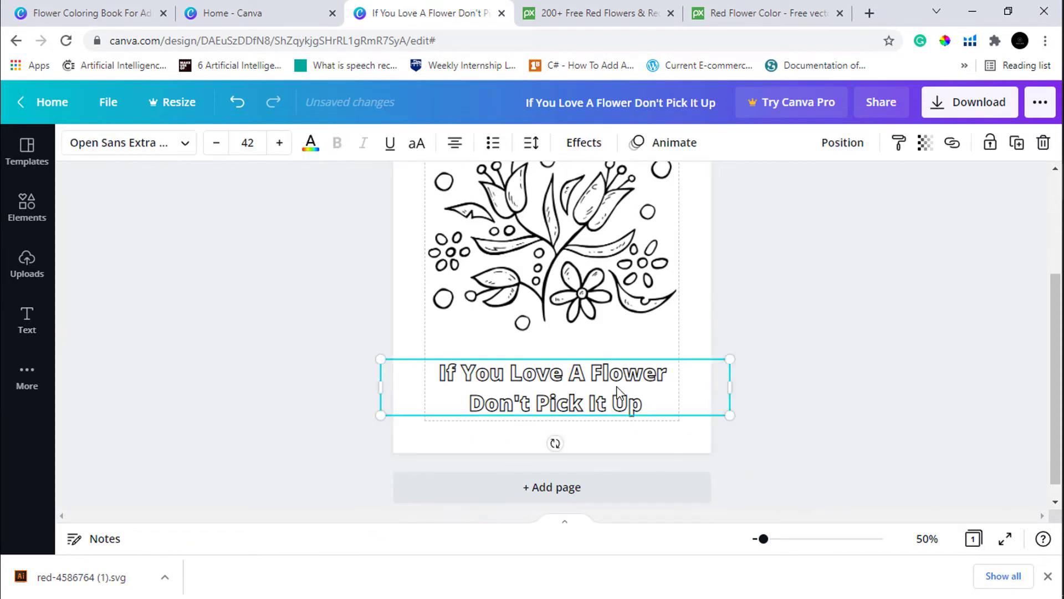
{"action": "left_click", "coordinate": [280, 144]}
{"action": "left_click", "coordinate": [280, 144]}
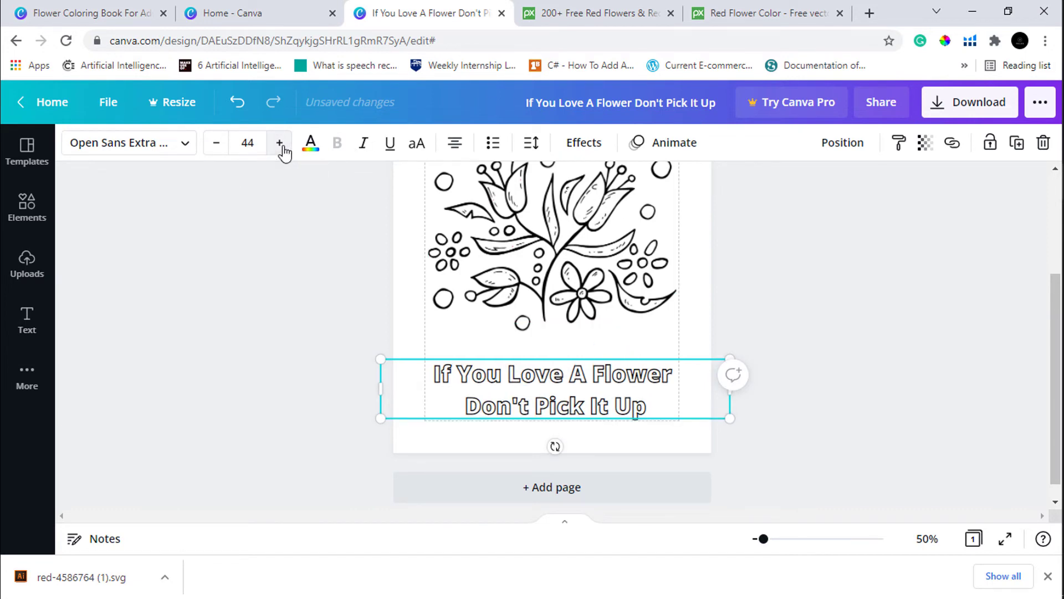
{"action": "left_click", "coordinate": [280, 144]}
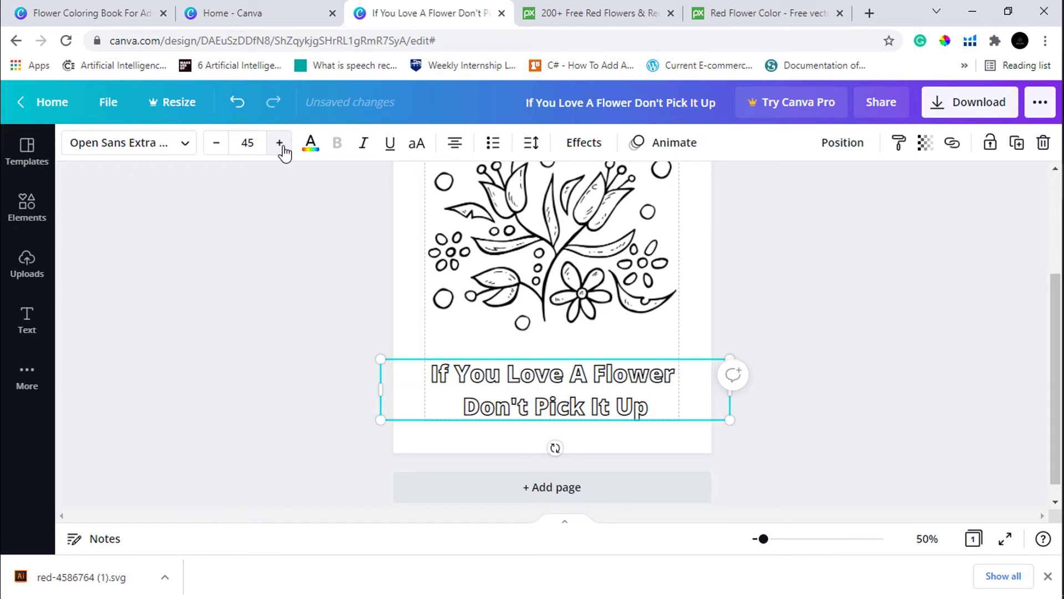
{"action": "left_click", "coordinate": [280, 144]}
{"action": "left_click", "coordinate": [392, 437]}
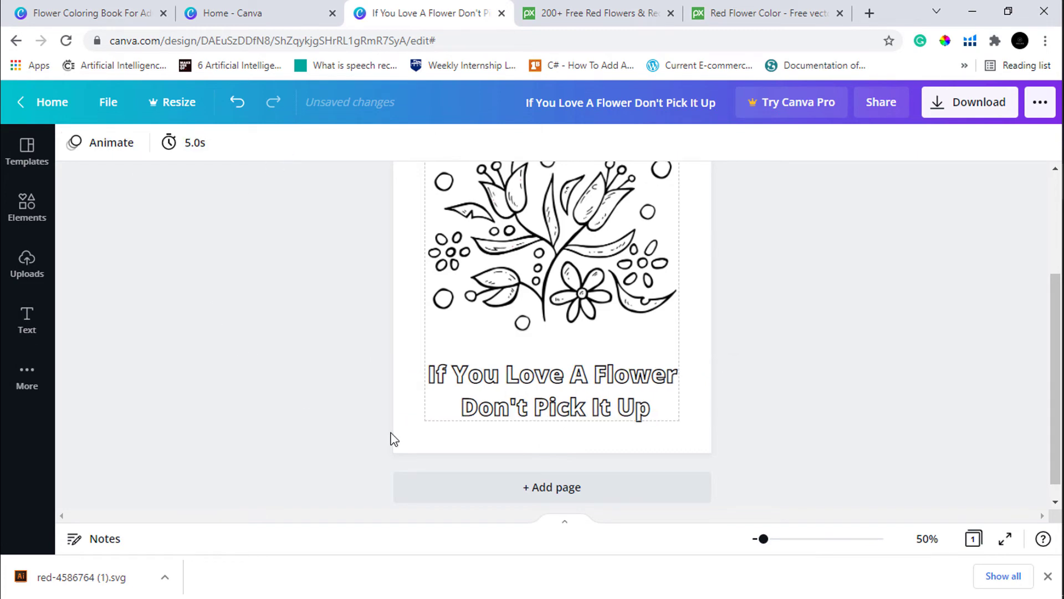
Move the quote slightly up, reduce its font size to 45, and center it within the page margins
{"action": "left_click_drag", "start_coordinate": [549, 389], "coordinate": [550, 394]}
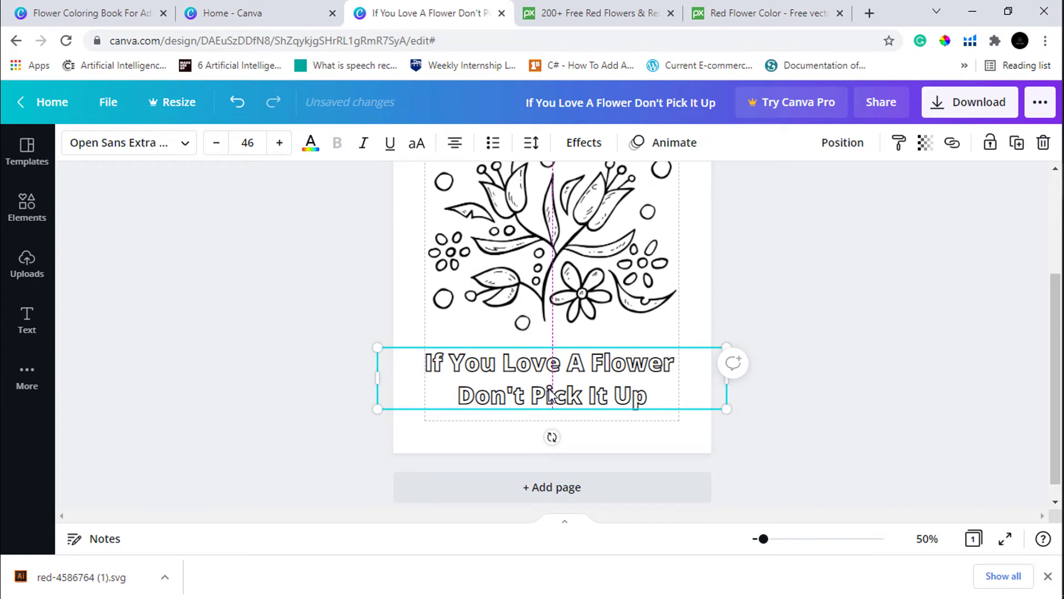
{"action": "left_click", "coordinate": [216, 143]}
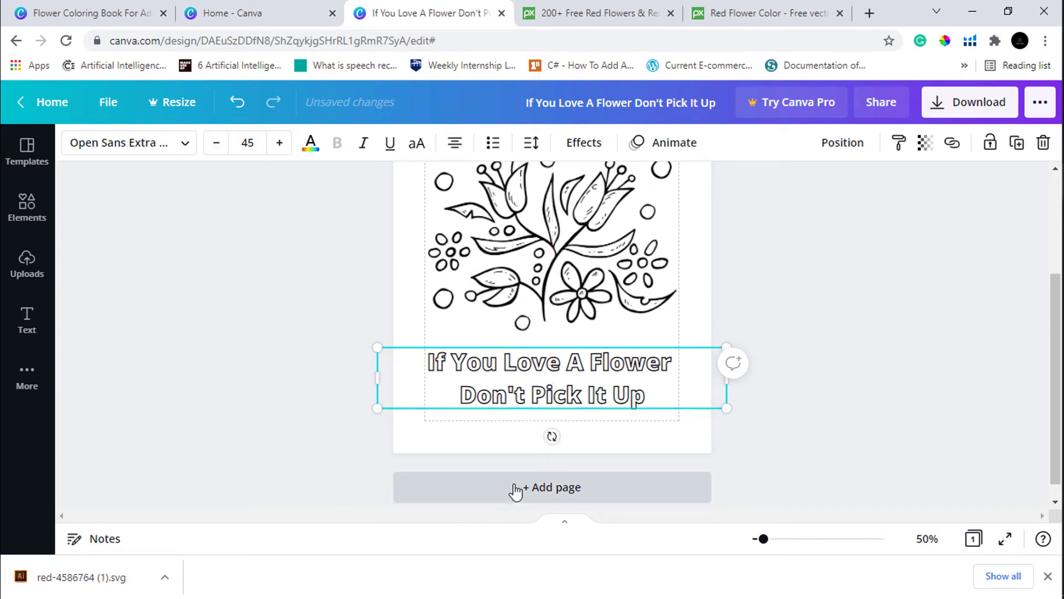
{"action": "left_click", "coordinate": [920, 409]}
{"action": "left_click_drag", "start_coordinate": [593, 397], "coordinate": [597, 395]}
{"action": "left_click", "coordinate": [756, 317]}
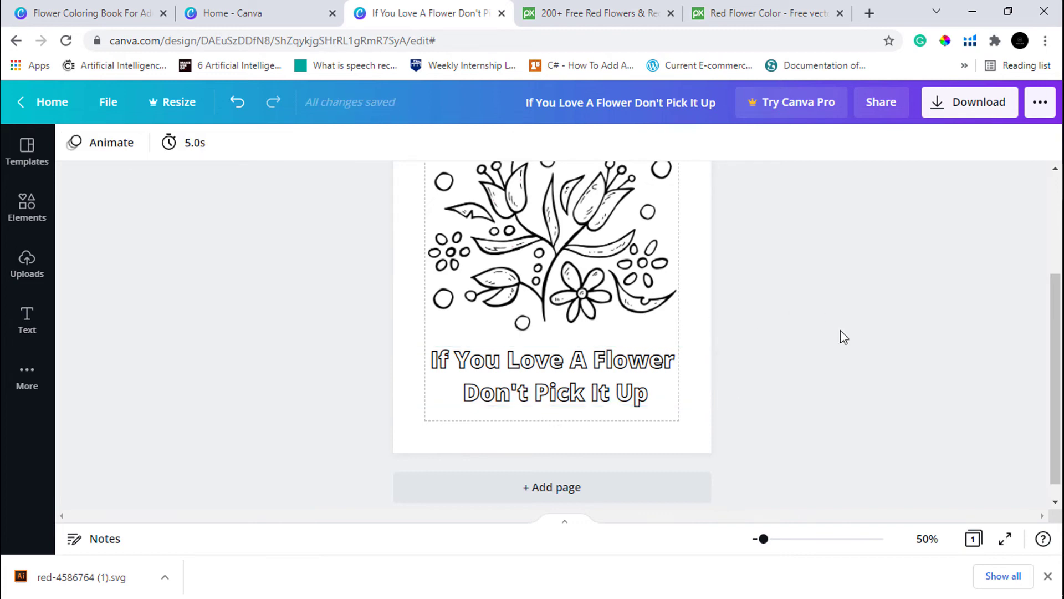
Search the graphics for RECTANGLE and add the free square-cornered hollow outline to the coloring page
{"action": "scroll", "coordinate": [843, 337], "scroll_direction": "up", "scroll_amount": 2}
{"action": "scroll", "coordinate": [229, 305], "scroll_direction": "up", "scroll_amount": 2}
{"action": "scroll", "coordinate": [229, 305], "scroll_direction": "down", "scroll_amount": 1}
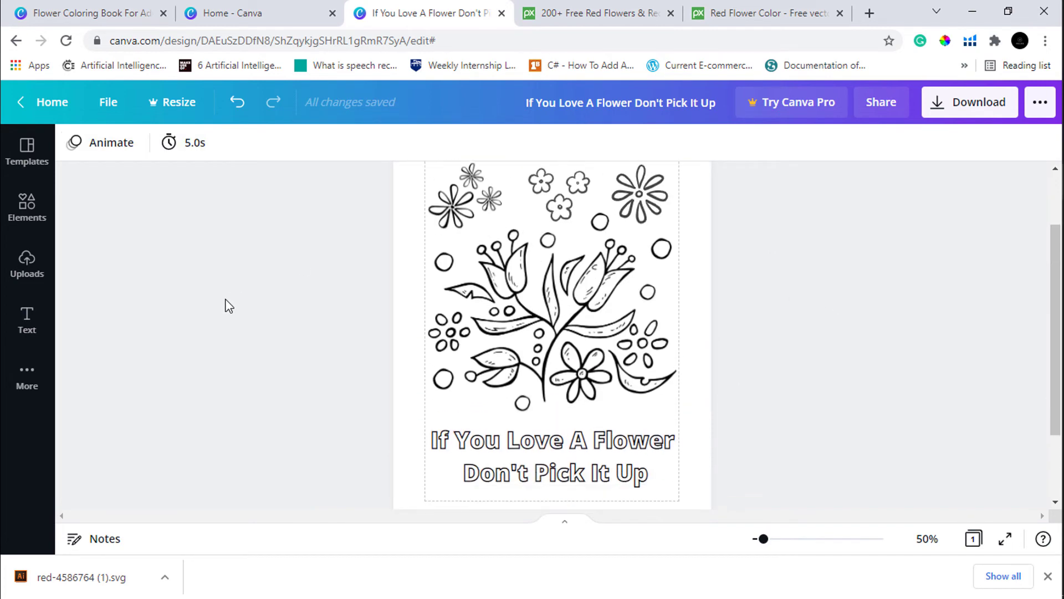
{"action": "scroll", "coordinate": [250, 350], "scroll_direction": "up", "scroll_amount": 1}
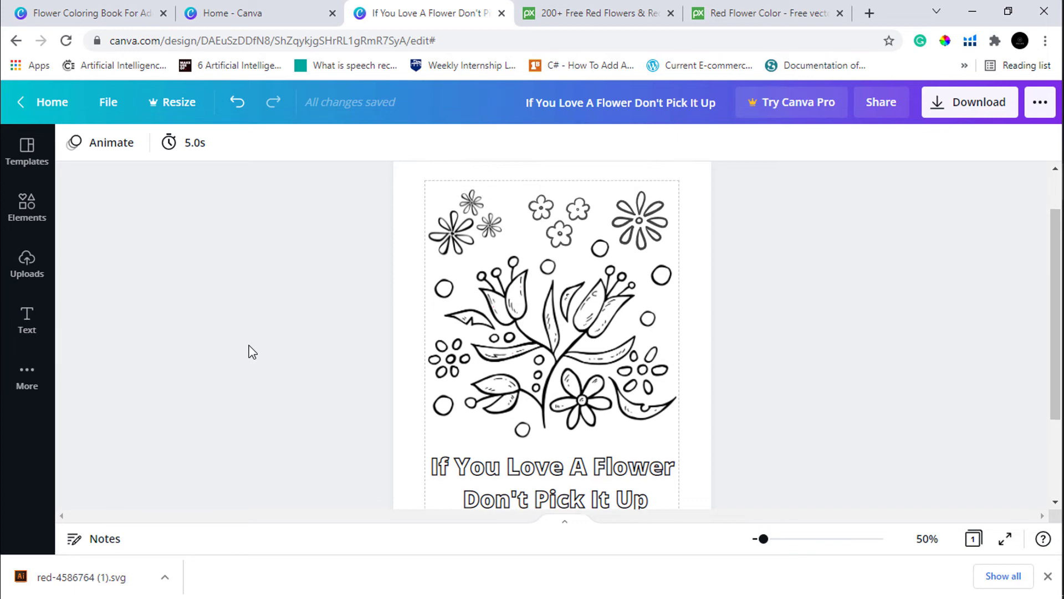
{"action": "left_click", "coordinate": [39, 214]}
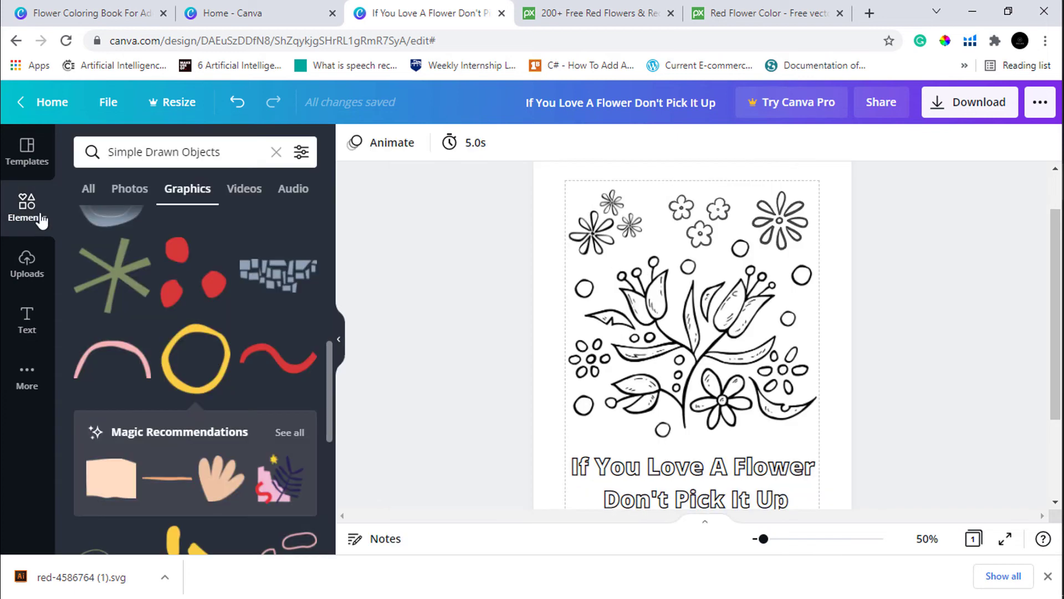
{"action": "left_click", "coordinate": [174, 160]}
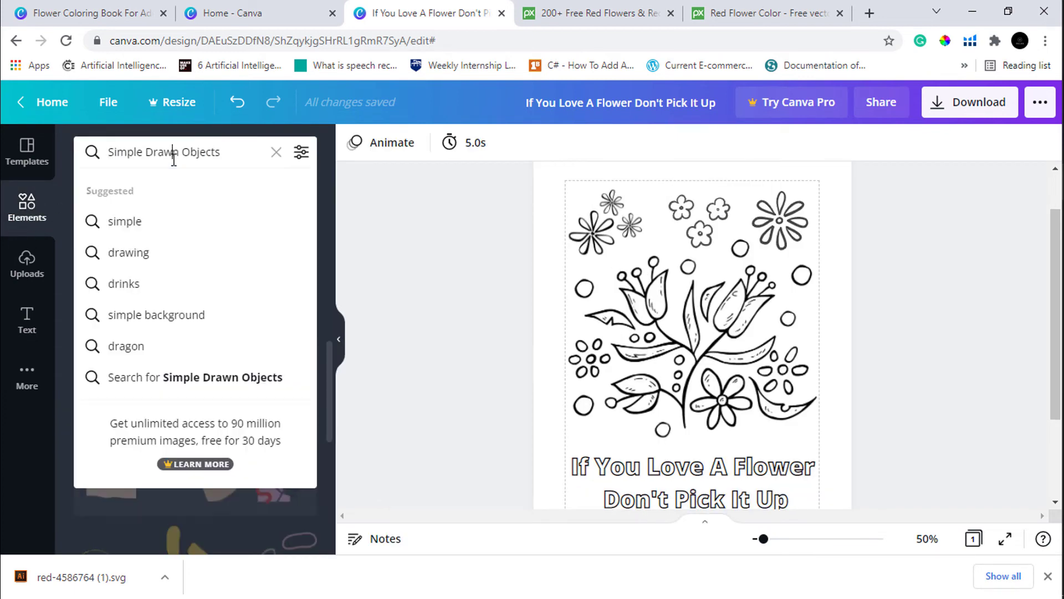
{"action": "triple_click", "coordinate": [174, 160]}
{"action": "type", "text": "recta"}
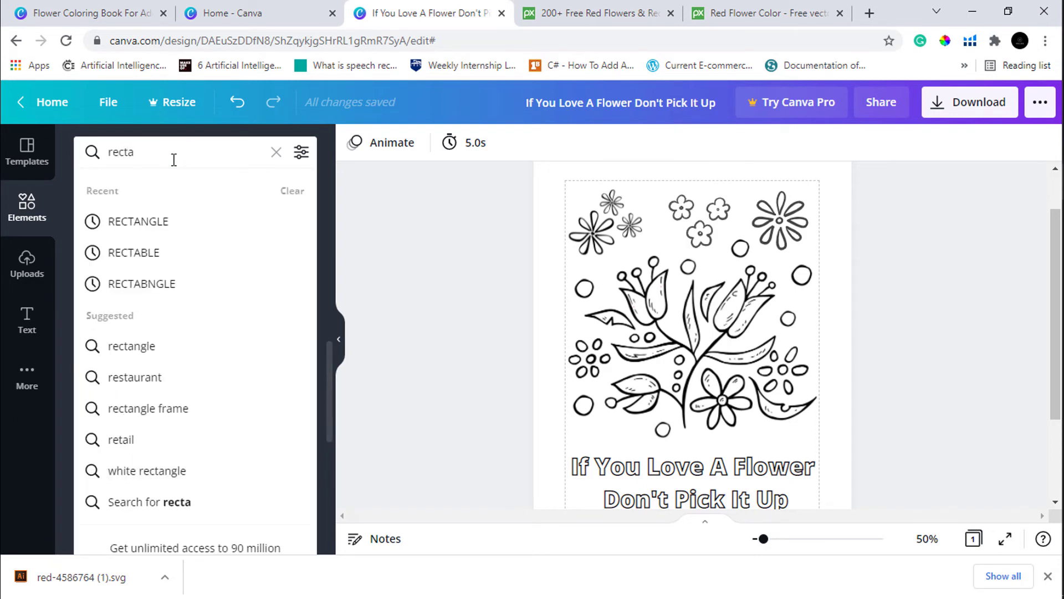
{"action": "key", "text": "Down"}
{"action": "key", "text": "Return"}
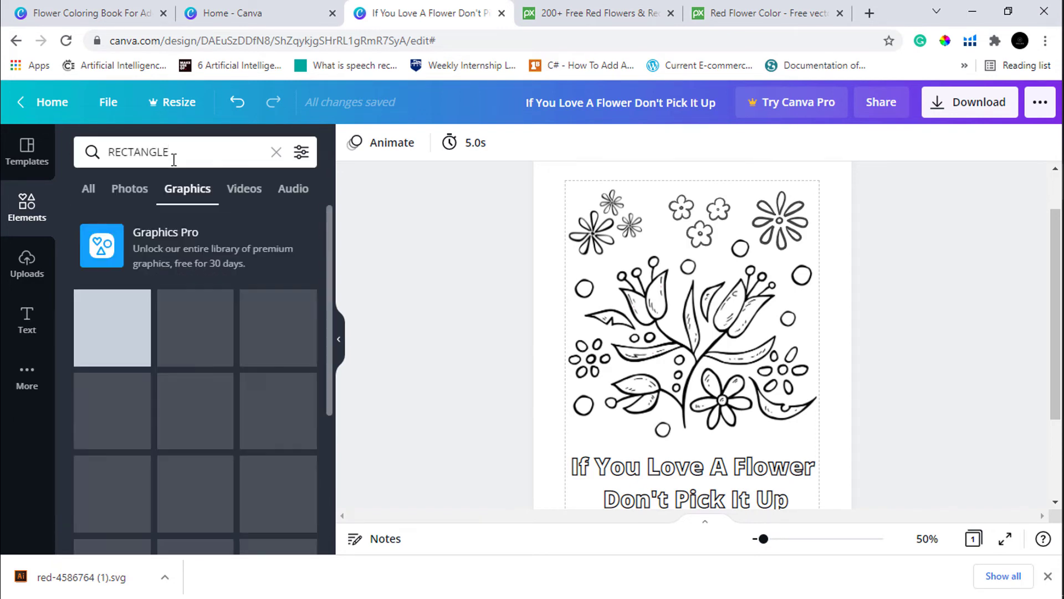
{"action": "left_click", "coordinate": [189, 335]}
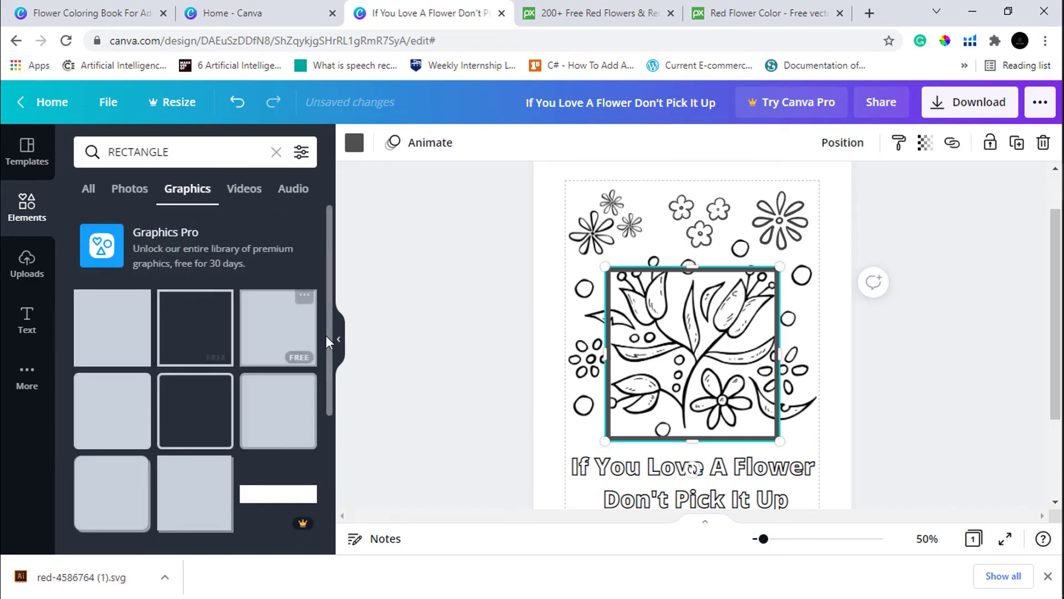
Stretch the hollow rectangle to about 7.1 in wide and down the page margins so that it frames the flowers and quote
{"action": "left_click", "coordinate": [341, 343]}
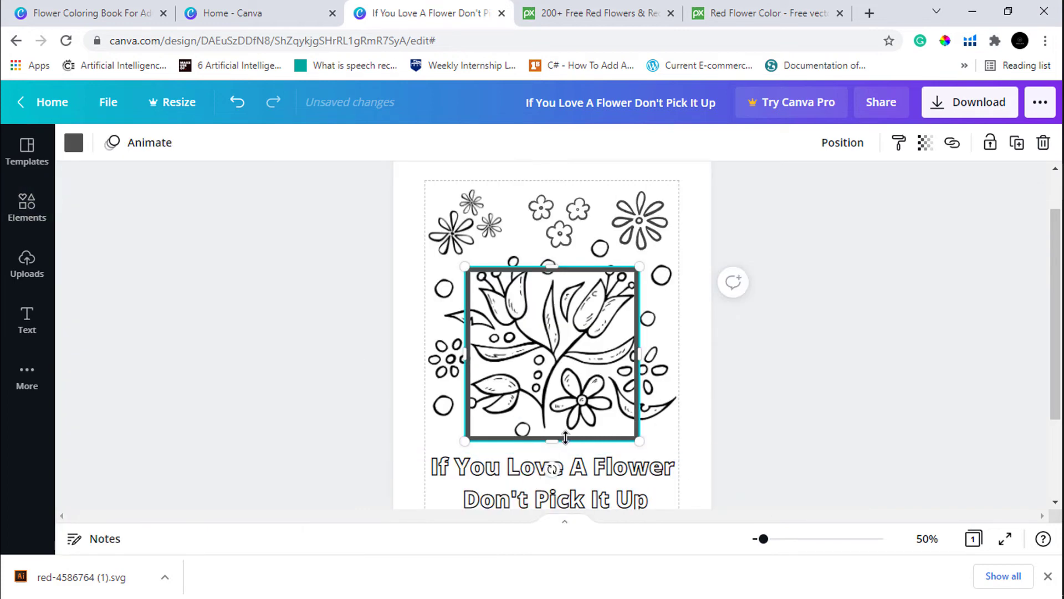
{"action": "left_click_drag", "start_coordinate": [565, 438], "coordinate": [566, 524]}
{"action": "scroll", "coordinate": [715, 428], "scroll_direction": "down", "scroll_amount": 2}
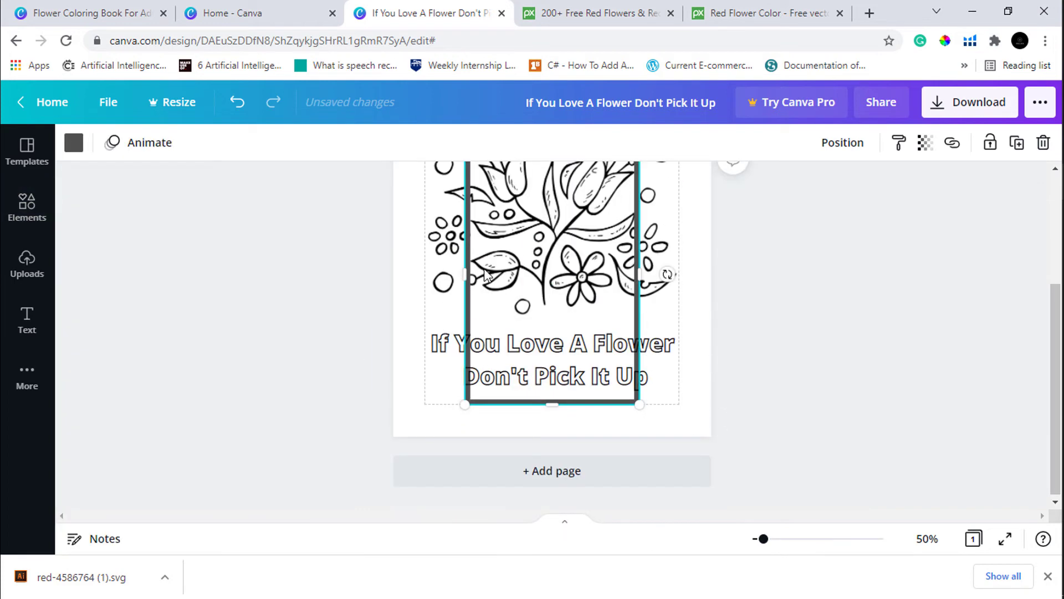
{"action": "left_click_drag", "start_coordinate": [468, 272], "coordinate": [420, 273]}
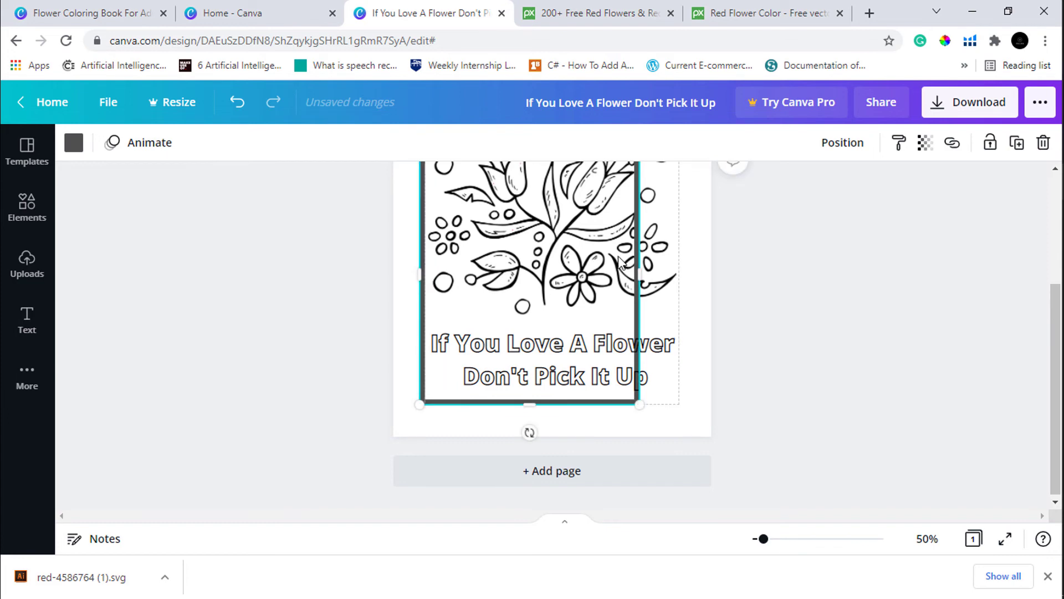
{"action": "left_click_drag", "start_coordinate": [639, 268], "coordinate": [743, 262]}
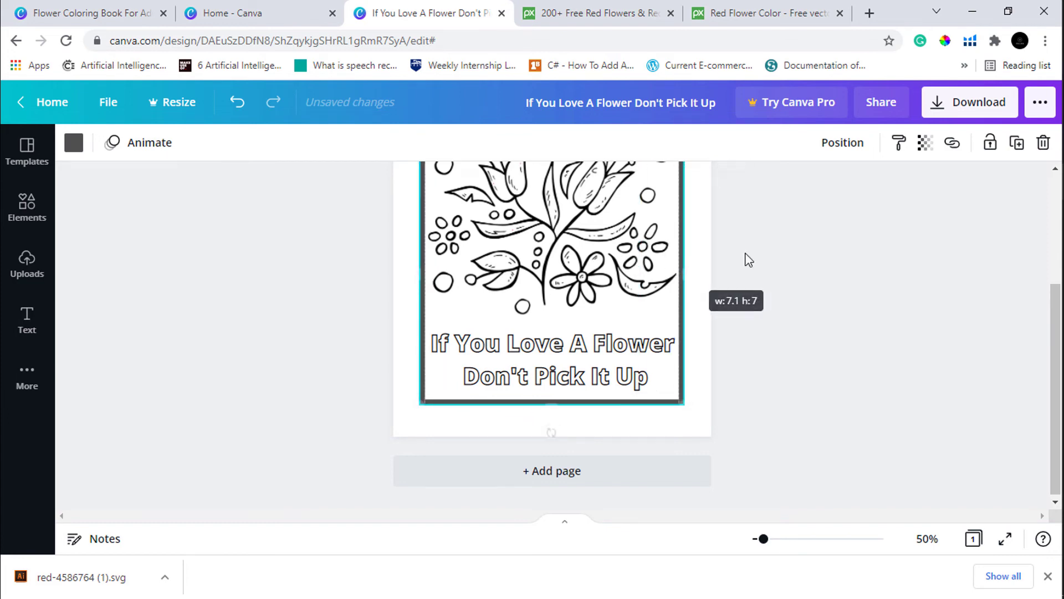
{"action": "scroll", "coordinate": [784, 255], "scroll_direction": "up", "scroll_amount": 3}
{"action": "left_click_drag", "start_coordinate": [555, 306], "coordinate": [558, 214]}
{"action": "left_click", "coordinate": [775, 305]}
Look over the bordered coloring page from top to bottom and dismiss the browser's downloads bar
{"action": "scroll", "coordinate": [775, 298], "scroll_direction": "down", "scroll_amount": 2}
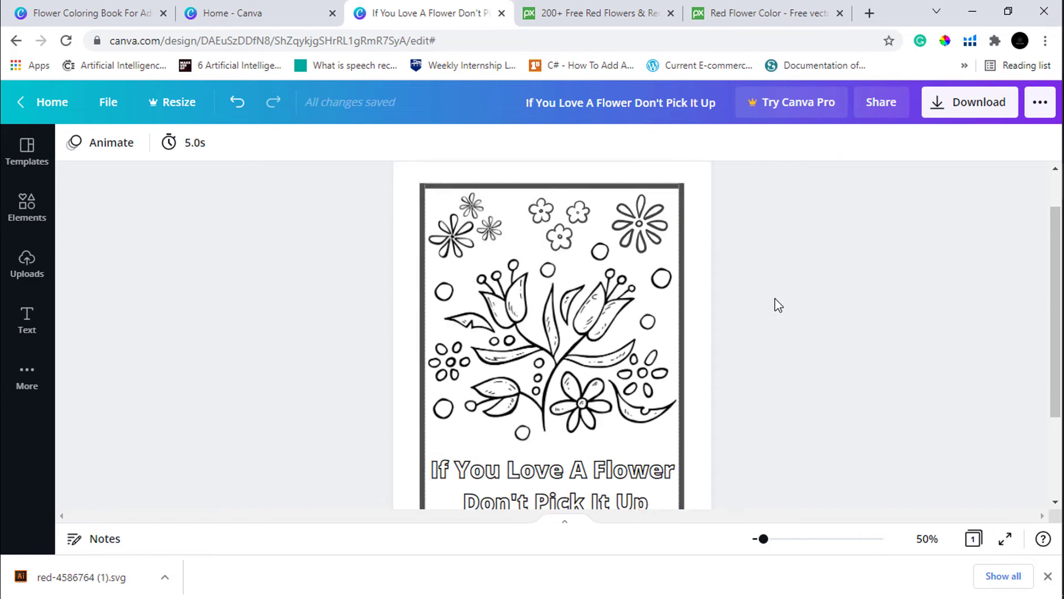
{"action": "scroll", "coordinate": [775, 298], "scroll_direction": "down", "scroll_amount": 2}
{"action": "scroll", "coordinate": [775, 299], "scroll_direction": "up", "scroll_amount": 2}
{"action": "scroll", "coordinate": [775, 305], "scroll_direction": "down", "scroll_amount": 1}
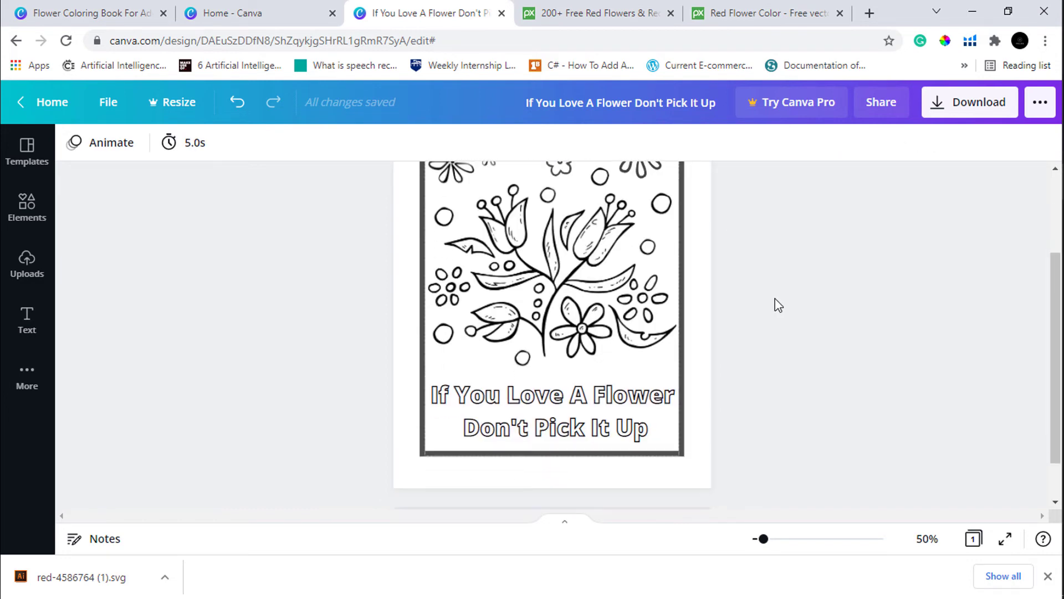
{"action": "scroll", "coordinate": [775, 305], "scroll_direction": "up", "scroll_amount": 2}
{"action": "scroll", "coordinate": [825, 327], "scroll_direction": "down", "scroll_amount": 1}
{"action": "scroll", "coordinate": [825, 326], "scroll_direction": "down", "scroll_amount": 1}
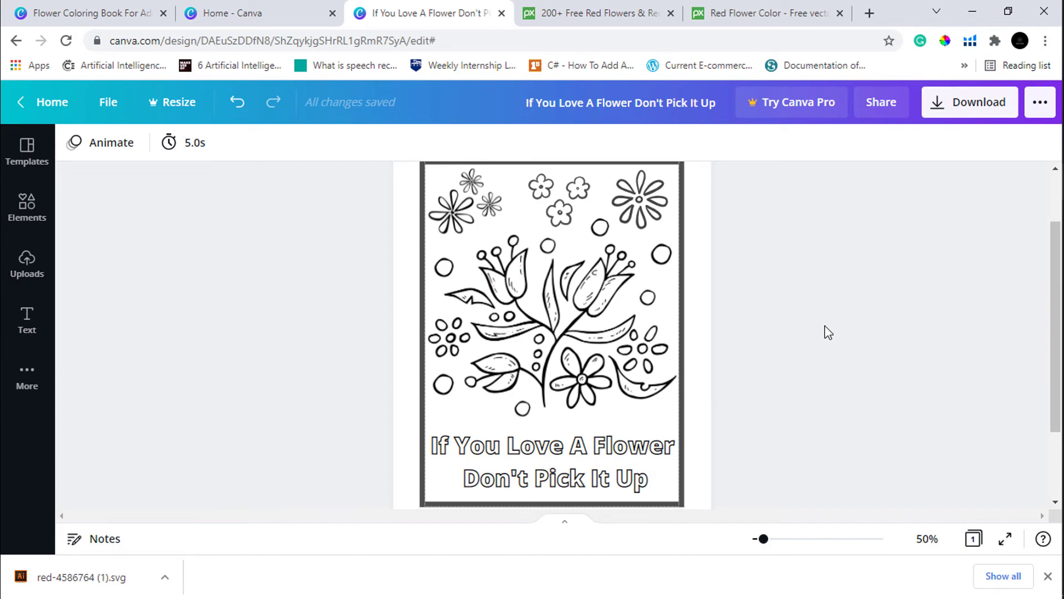
{"action": "left_click", "coordinate": [1049, 576]}
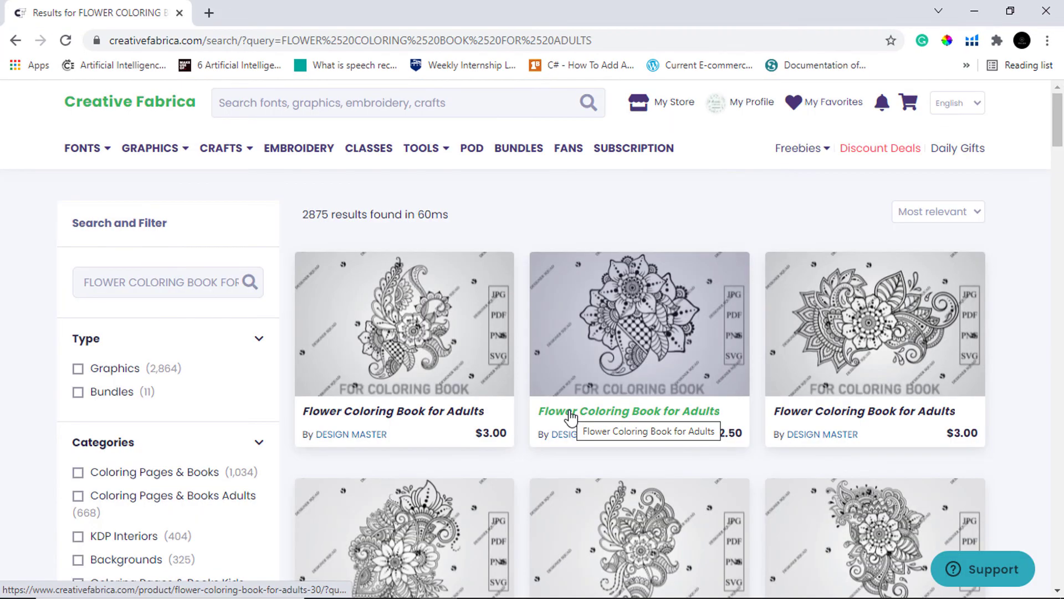
Browse the Creative Fabrica results for adult flower coloring books, return to the start of the results and close that browser window
{"action": "scroll", "coordinate": [571, 418], "scroll_direction": "down", "scroll_amount": 6}
{"action": "scroll", "coordinate": [571, 418], "scroll_direction": "down", "scroll_amount": 15}
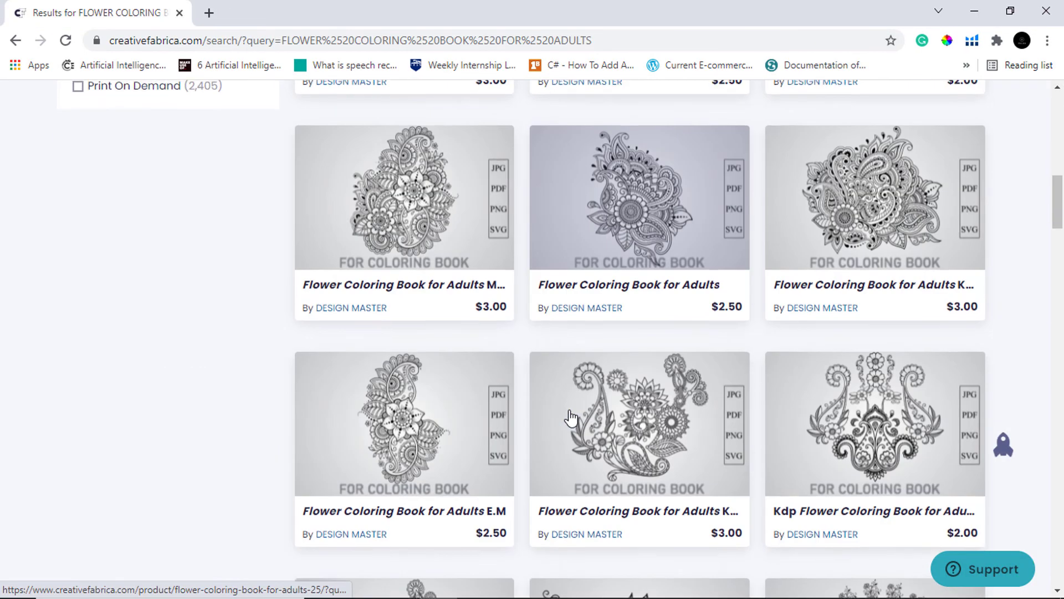
{"action": "scroll", "coordinate": [571, 418], "scroll_direction": "down", "scroll_amount": 9}
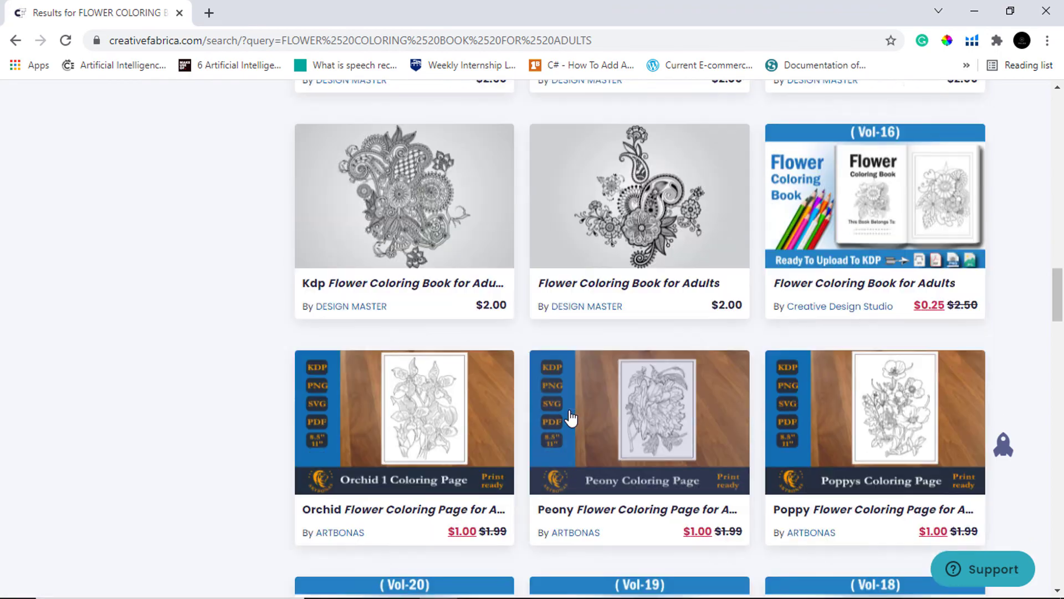
{"action": "scroll", "coordinate": [392, 360], "scroll_direction": "down", "scroll_amount": 8}
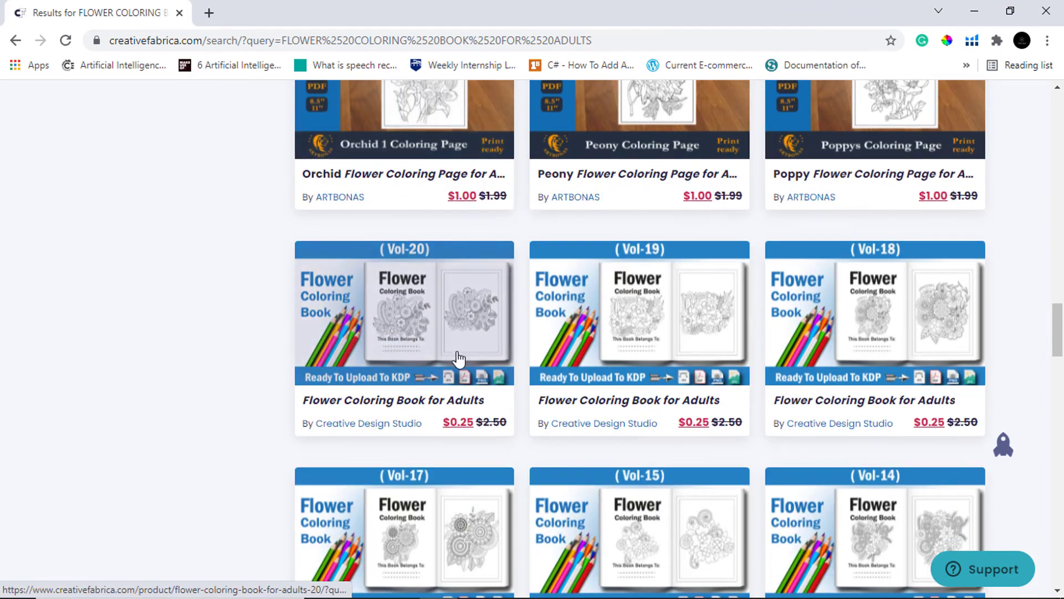
{"action": "scroll", "coordinate": [452, 435], "scroll_direction": "down", "scroll_amount": 4}
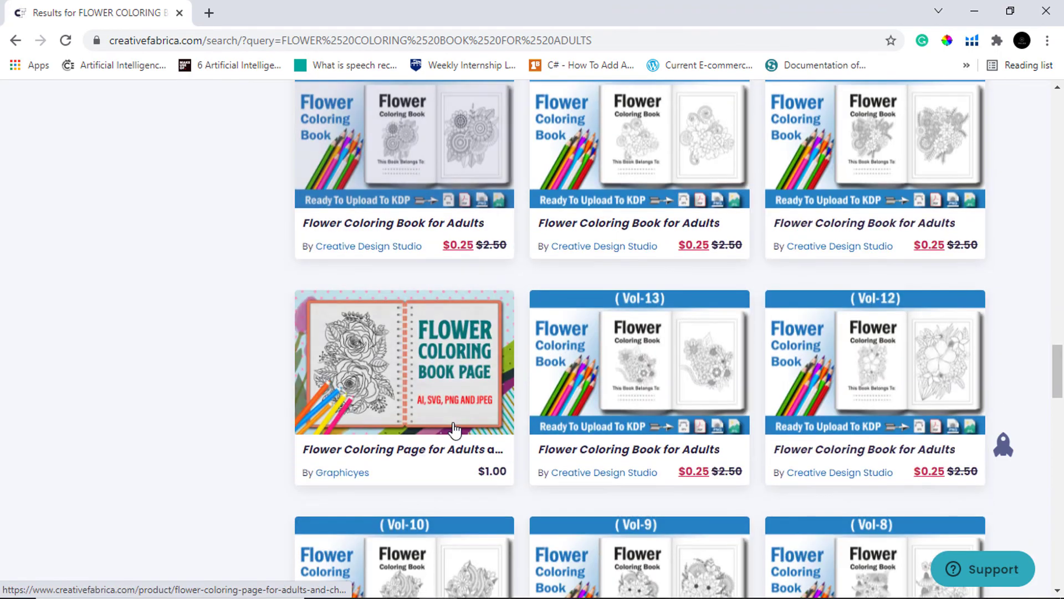
{"action": "scroll", "coordinate": [599, 363], "scroll_direction": "down", "scroll_amount": 5}
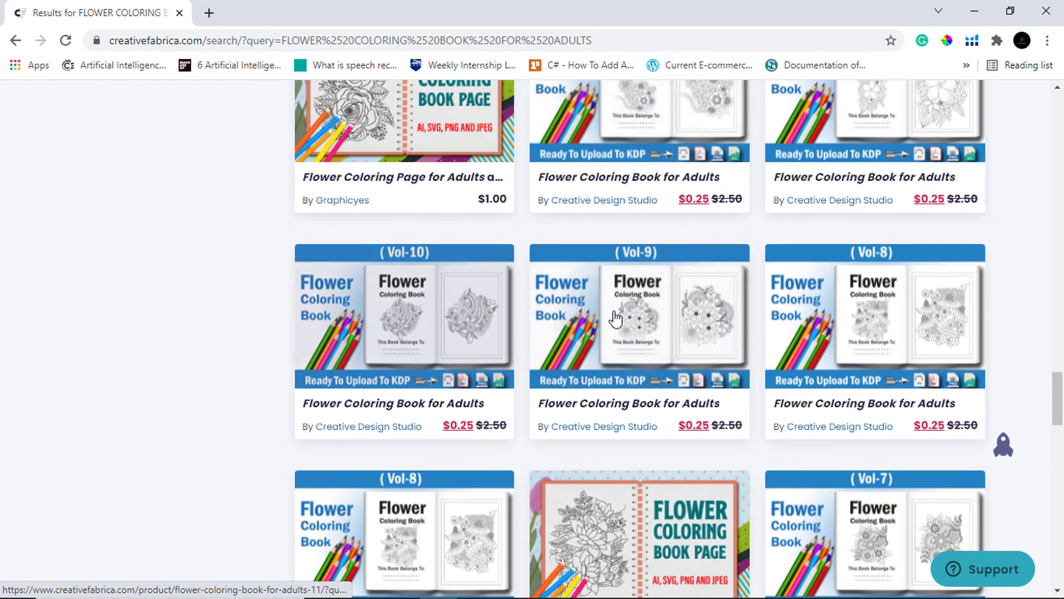
{"action": "scroll", "coordinate": [679, 388], "scroll_direction": "down", "scroll_amount": 5}
{"action": "scroll", "coordinate": [495, 475], "scroll_direction": "down", "scroll_amount": 5}
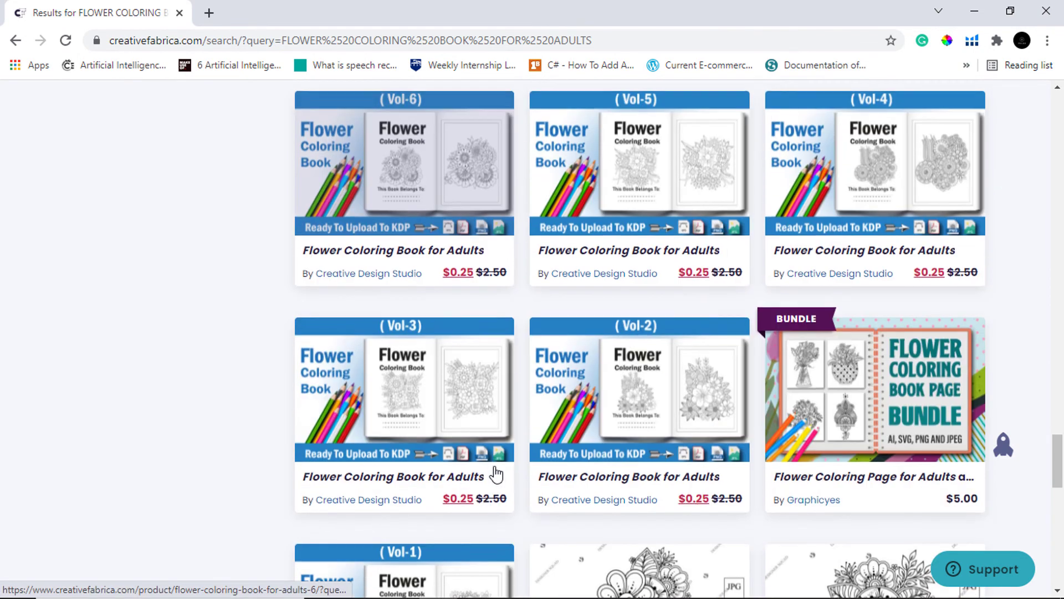
{"action": "scroll", "coordinate": [684, 406], "scroll_direction": "down", "scroll_amount": 5}
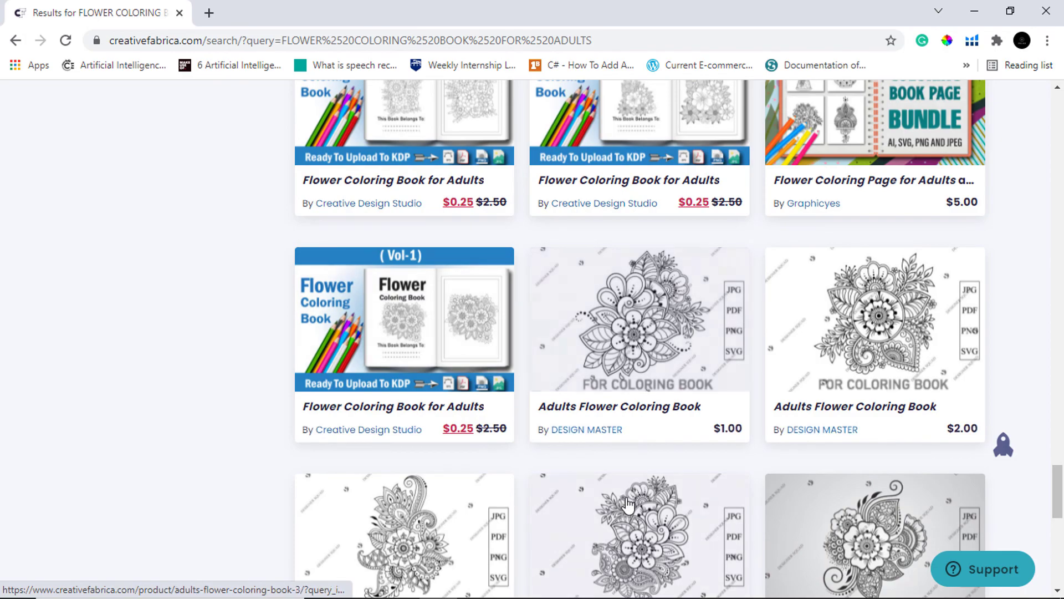
{"action": "scroll", "coordinate": [625, 503], "scroll_direction": "down", "scroll_amount": 7}
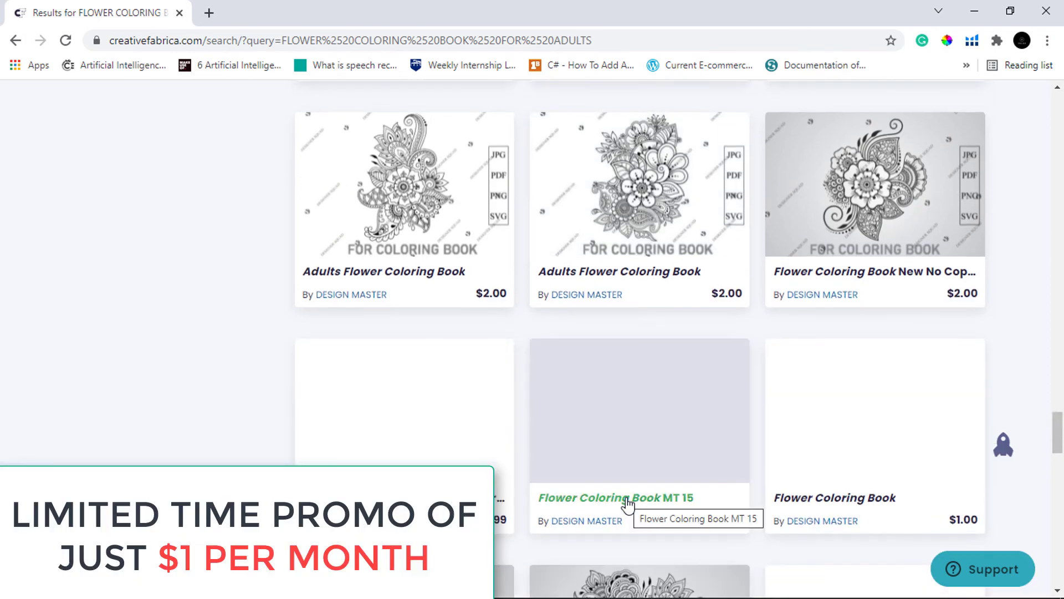
{"action": "scroll", "coordinate": [628, 505], "scroll_direction": "up", "scroll_amount": 15}
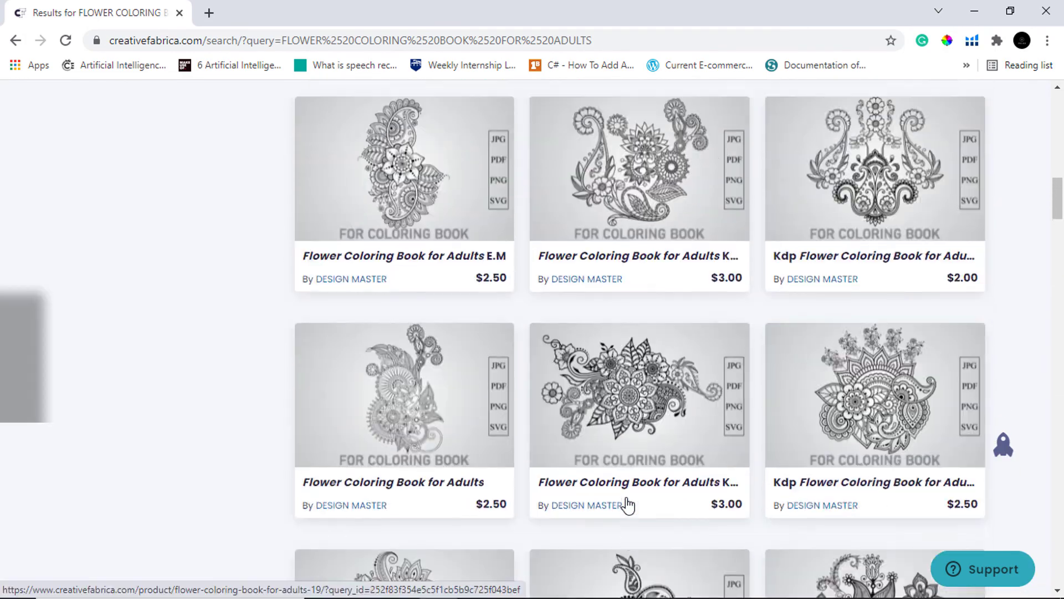
{"action": "scroll", "coordinate": [628, 505], "scroll_direction": "up", "scroll_amount": 15}
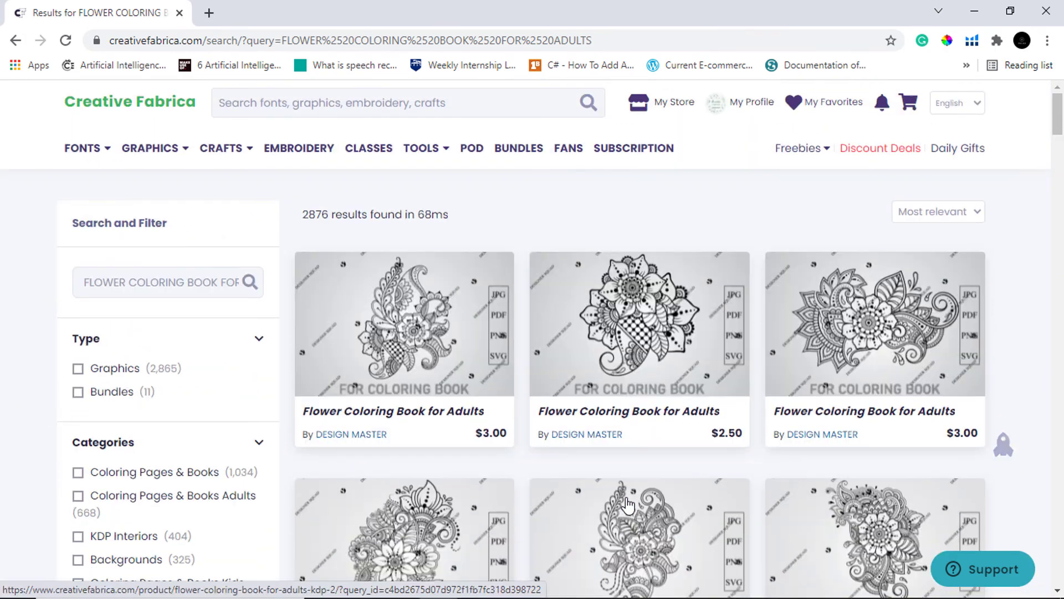
{"action": "left_click", "coordinate": [1053, 4]}
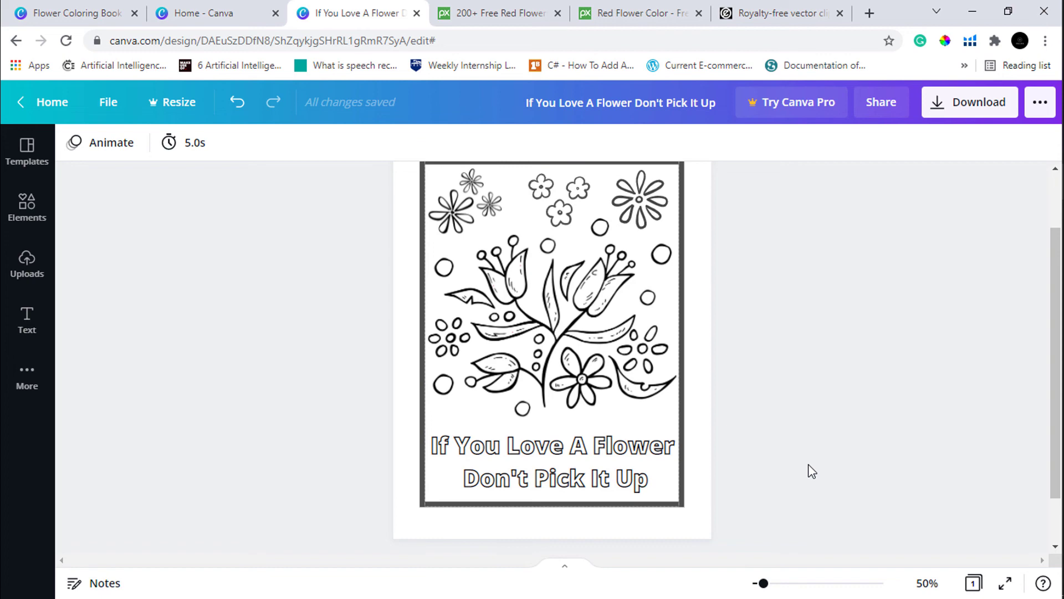
Switch to publicdomainvectors.org and search its vector collection for FLOWERS
{"action": "left_click", "coordinate": [751, 7]}
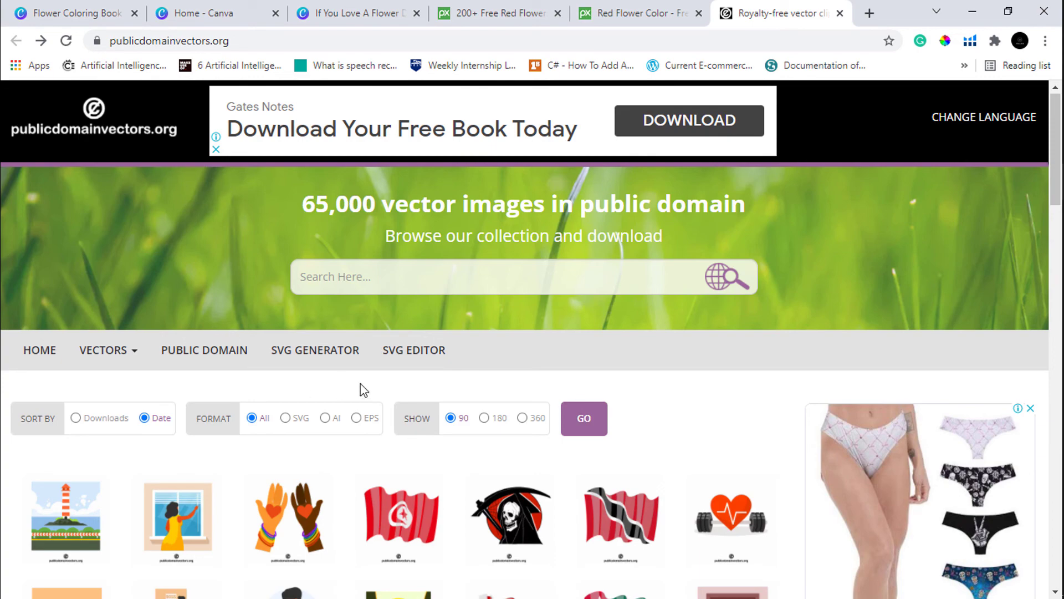
{"action": "scroll", "coordinate": [474, 368], "scroll_direction": "down", "scroll_amount": 2}
{"action": "scroll", "coordinate": [474, 368], "scroll_direction": "up", "scroll_amount": 3}
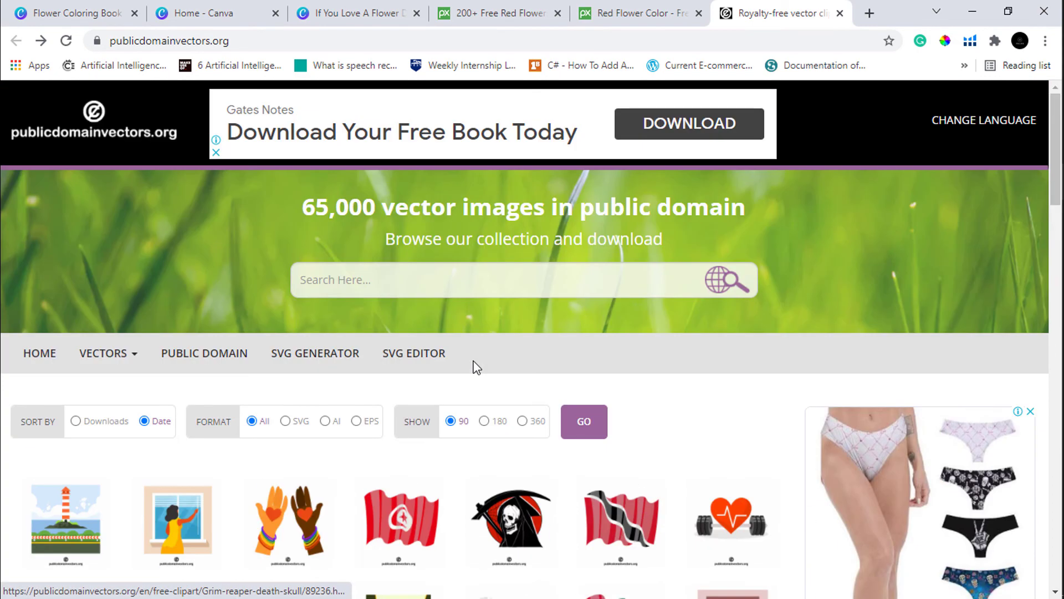
{"action": "left_click", "coordinate": [408, 277]}
{"action": "left_click", "coordinate": [344, 321]}
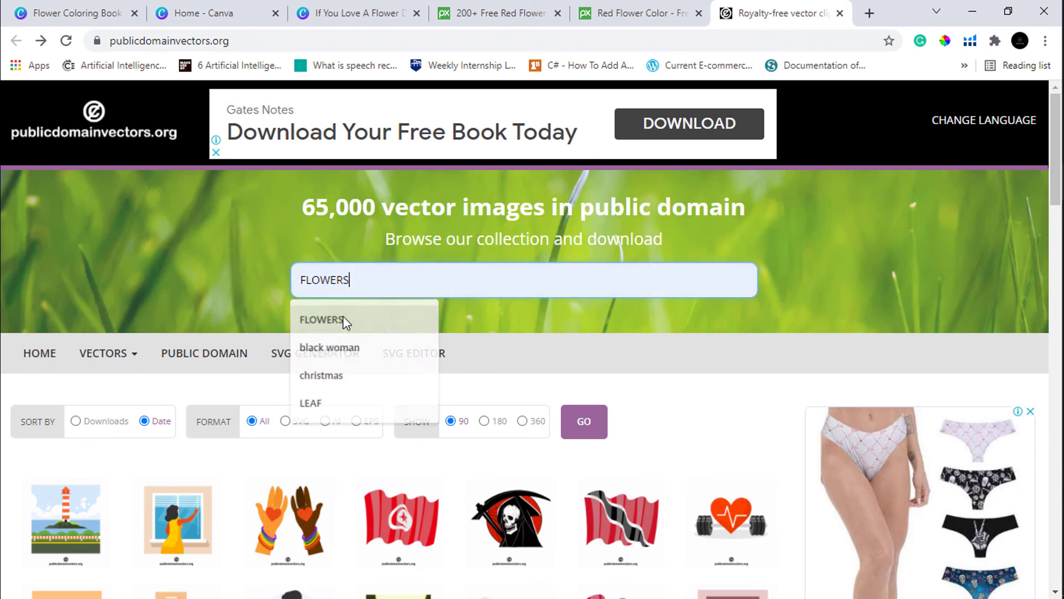
{"action": "key", "text": "Return"}
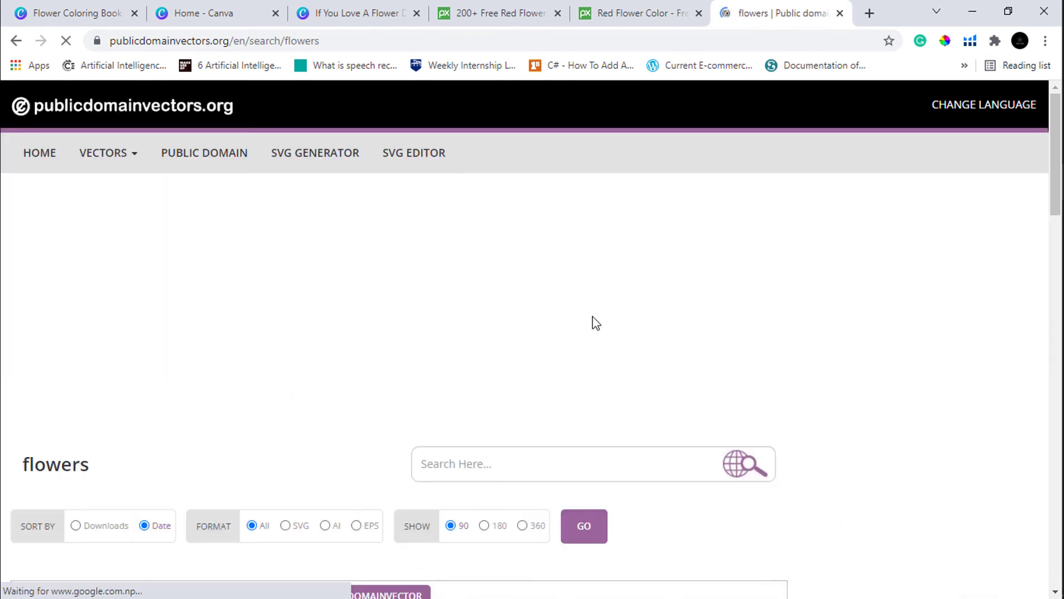
Browse the flower vectors for black-and-white line art suited to a coloring page
{"action": "scroll", "coordinate": [548, 388], "scroll_direction": "down", "scroll_amount": 3}
{"action": "scroll", "coordinate": [547, 387], "scroll_direction": "down", "scroll_amount": 6}
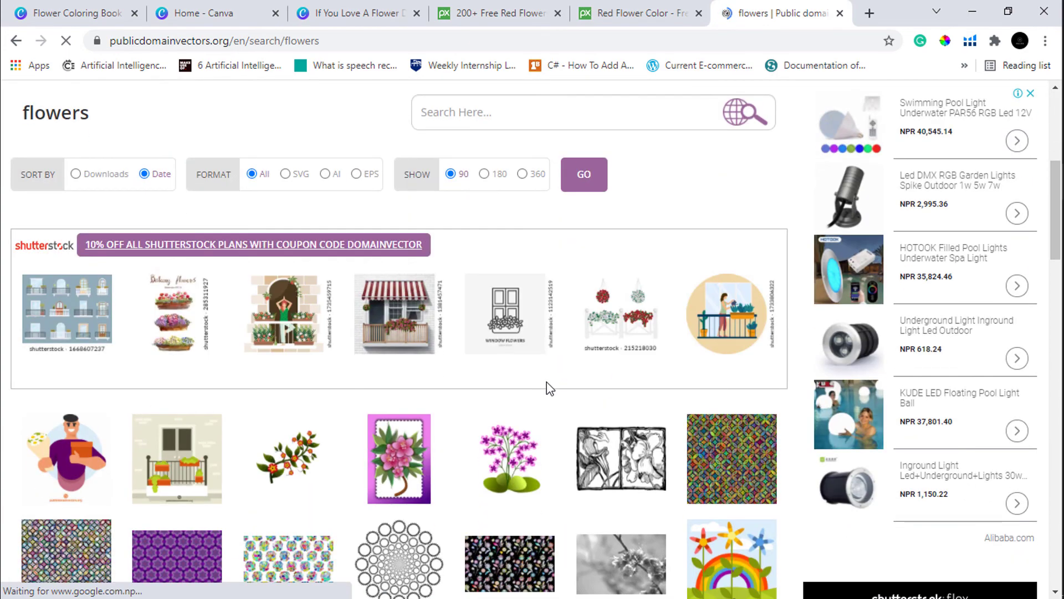
{"action": "scroll", "coordinate": [398, 413], "scroll_direction": "down", "scroll_amount": 3}
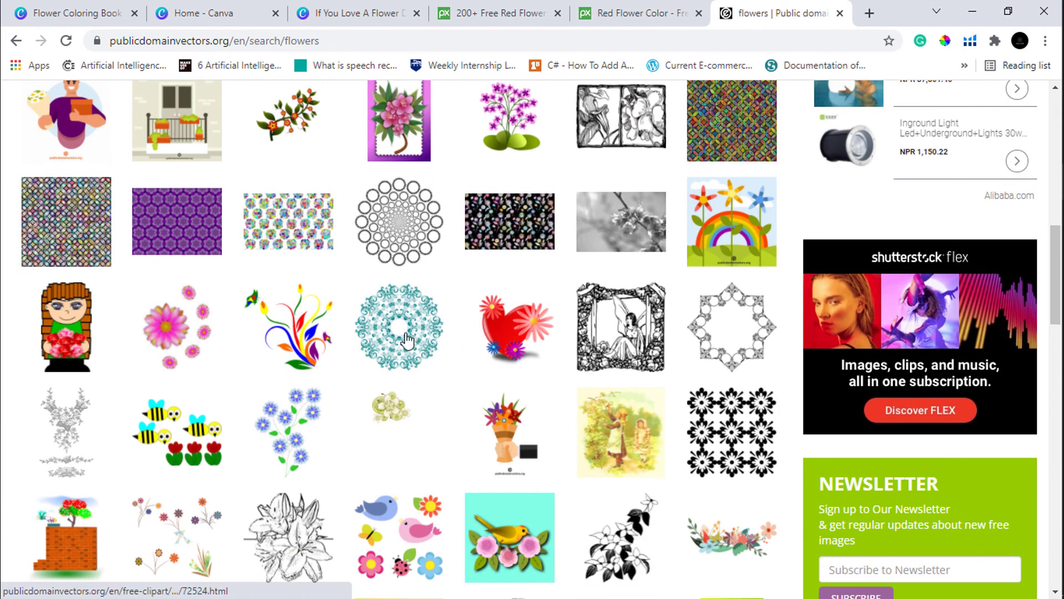
{"action": "scroll", "coordinate": [276, 412], "scroll_direction": "down", "scroll_amount": 3}
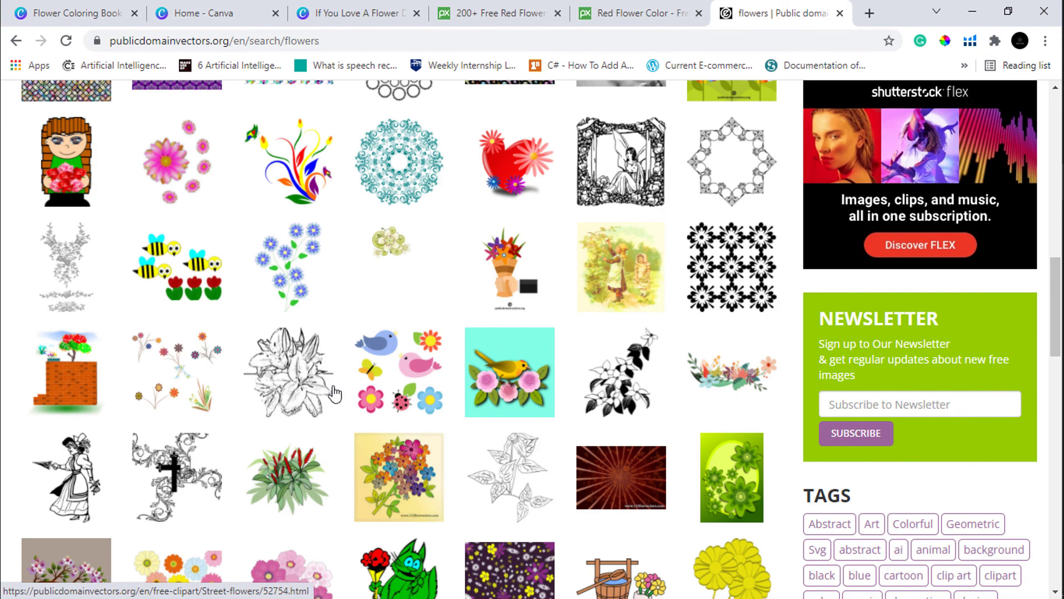
{"action": "scroll", "coordinate": [332, 388], "scroll_direction": "up", "scroll_amount": 2}
{"action": "scroll", "coordinate": [458, 159], "scroll_direction": "up", "scroll_amount": 2}
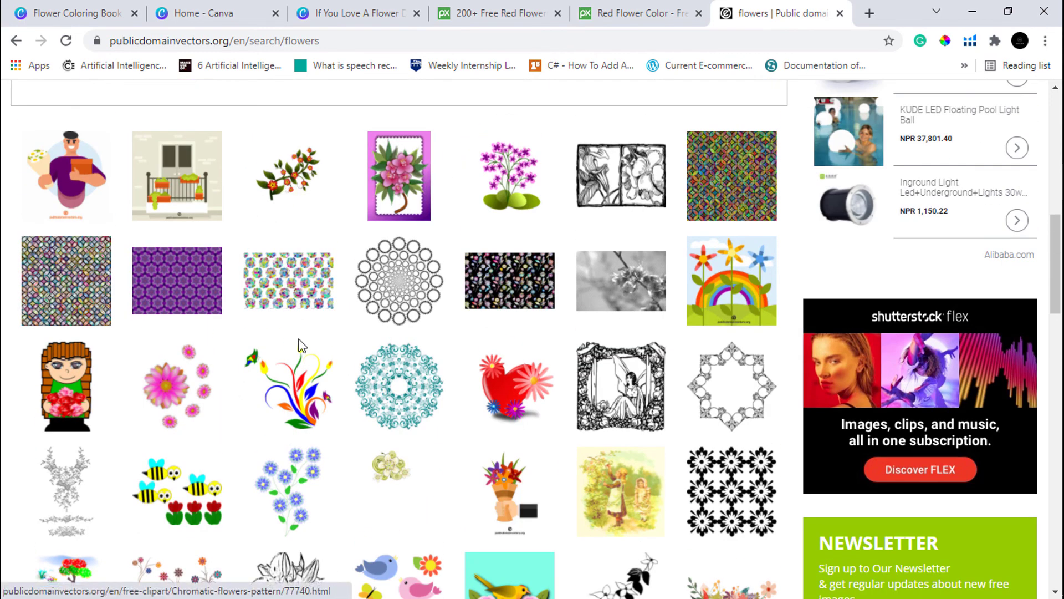
{"action": "scroll", "coordinate": [300, 338], "scroll_direction": "down", "scroll_amount": 4}
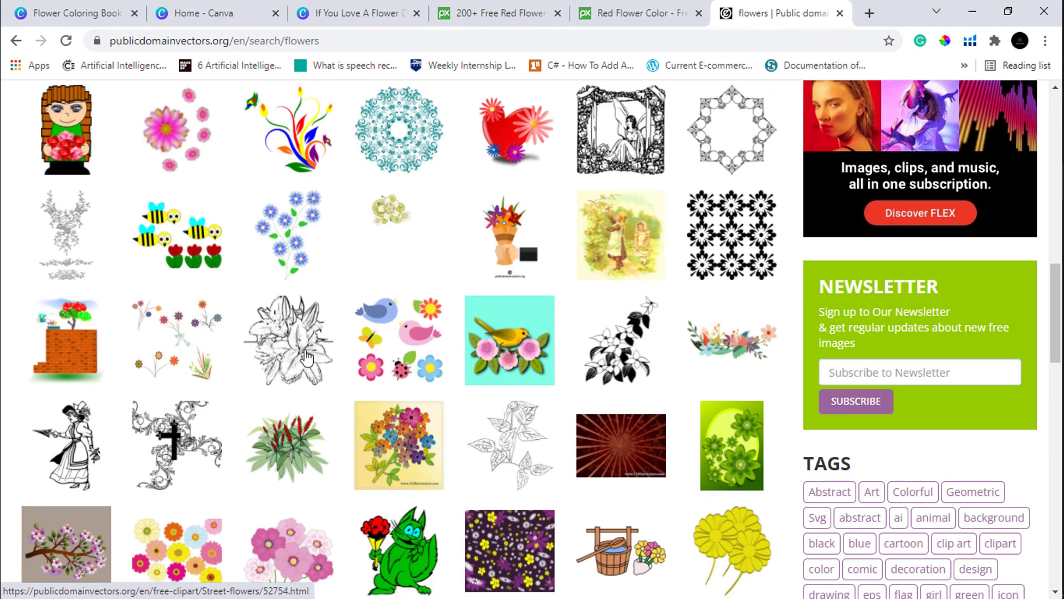
Look through the rest of the first page of flower vectors for line art suited to coloring
{"action": "scroll", "coordinate": [299, 343], "scroll_direction": "down", "scroll_amount": 2}
{"action": "scroll", "coordinate": [295, 423], "scroll_direction": "down", "scroll_amount": 3}
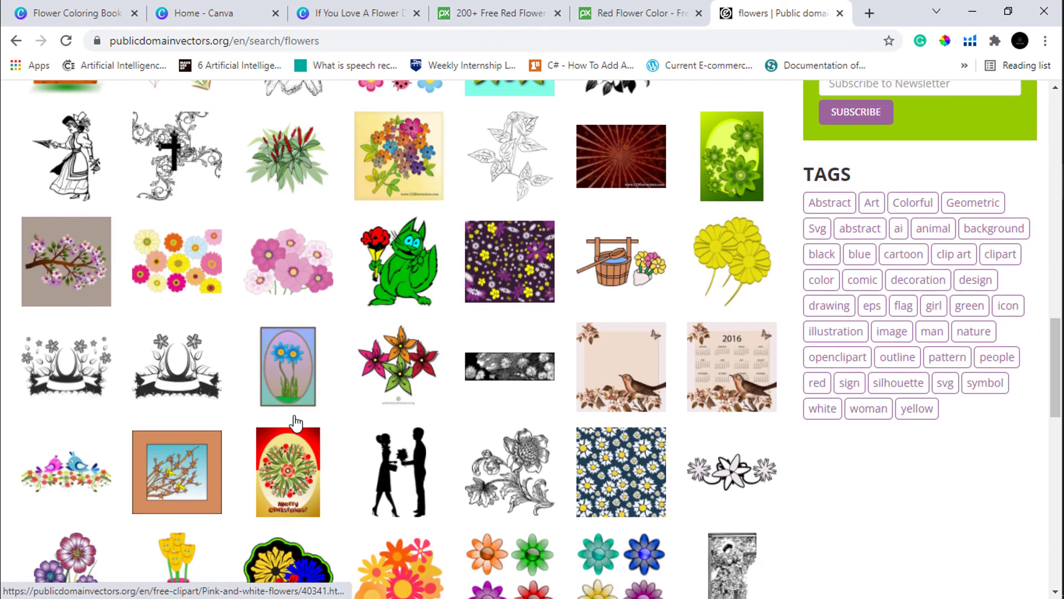
{"action": "scroll", "coordinate": [397, 410], "scroll_direction": "down", "scroll_amount": 2}
{"action": "scroll", "coordinate": [396, 411], "scroll_direction": "down", "scroll_amount": 2}
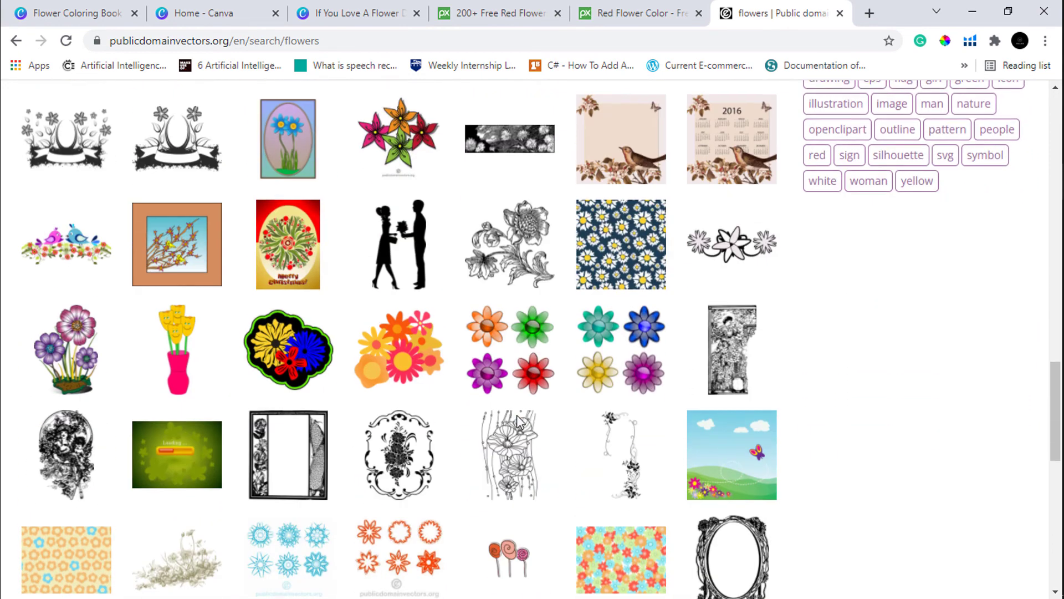
{"action": "scroll", "coordinate": [391, 487], "scroll_direction": "down", "scroll_amount": 4}
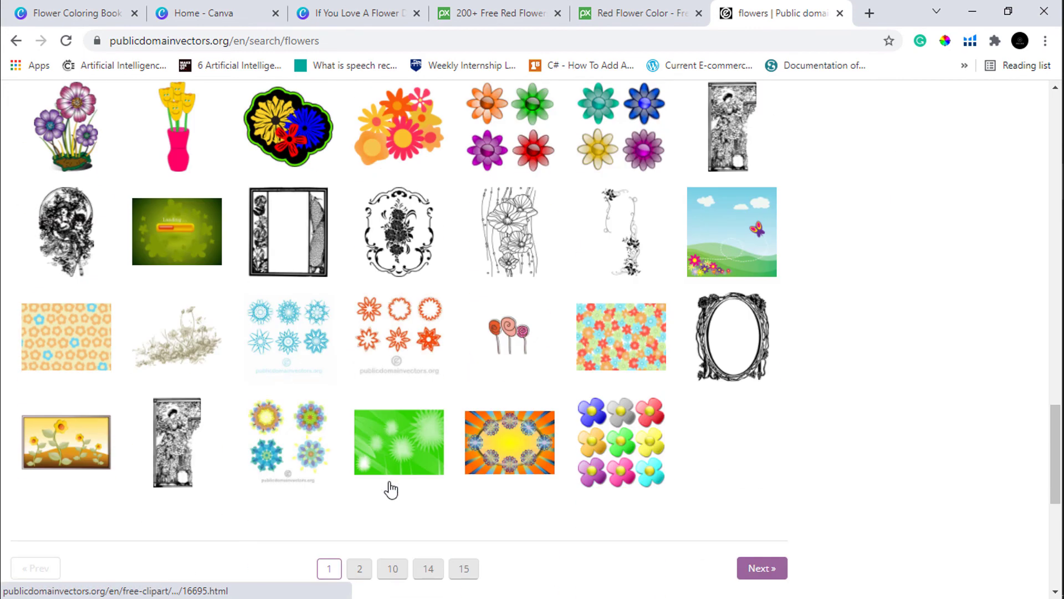
{"action": "scroll", "coordinate": [315, 430], "scroll_direction": "down", "scroll_amount": 1}
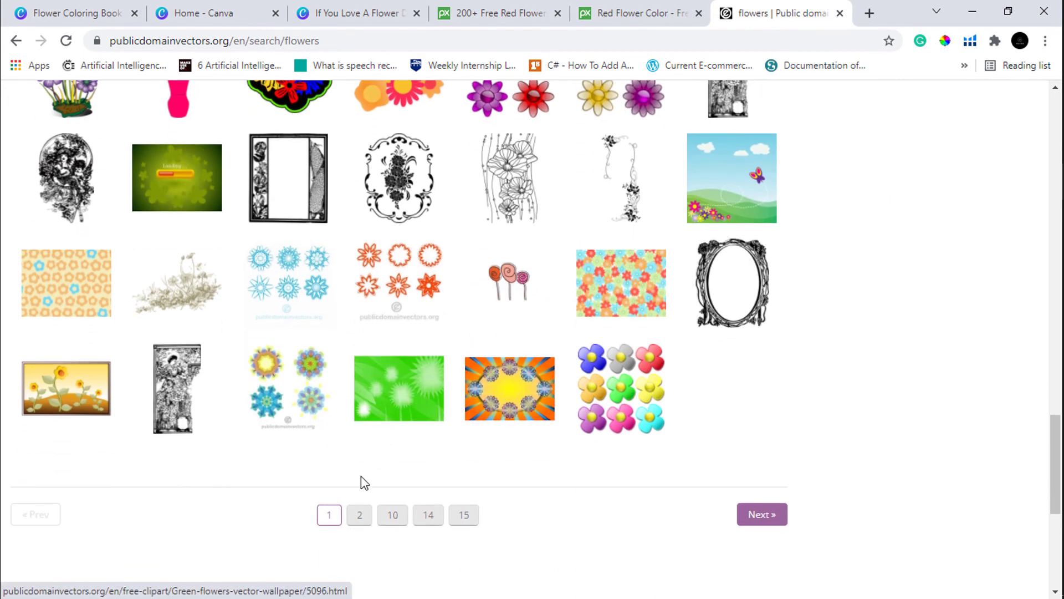
Open page 2 of the flower vector results and examine it to the end for black-and-white flower drawings
{"action": "left_click", "coordinate": [356, 518]}
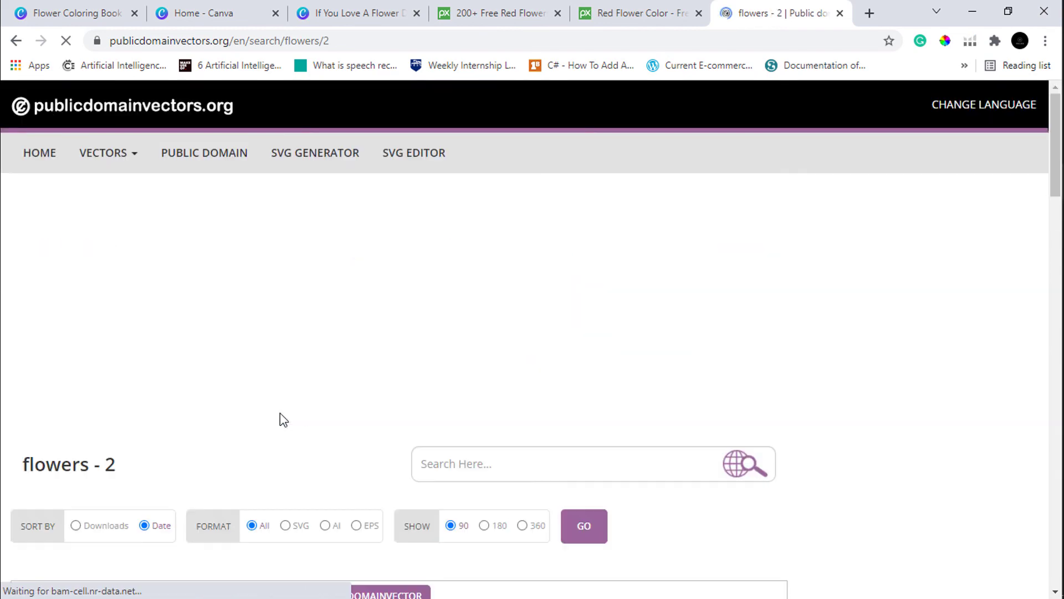
{"action": "scroll", "coordinate": [284, 420], "scroll_direction": "down", "scroll_amount": 11}
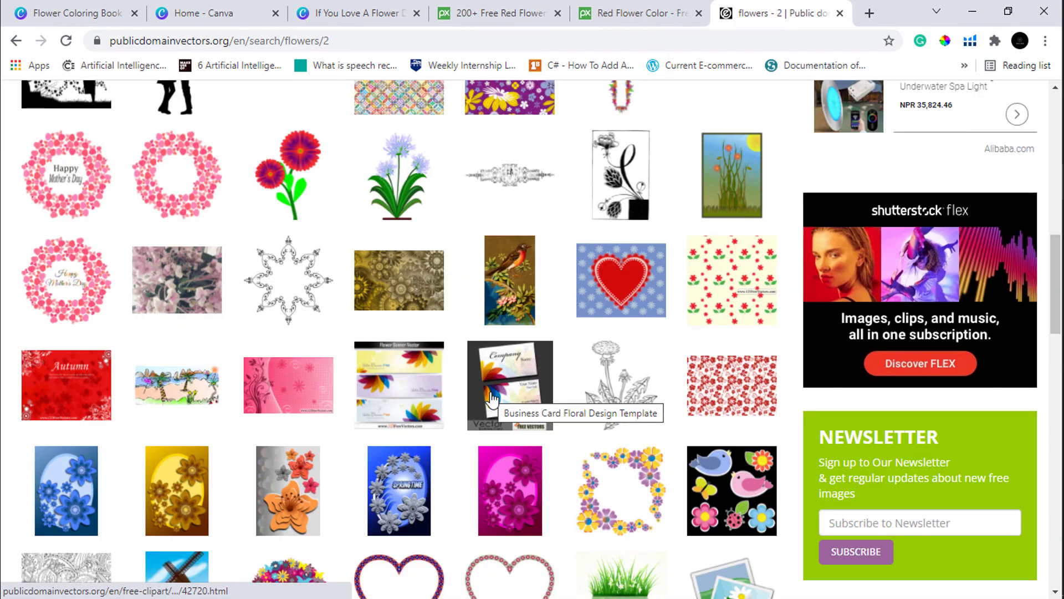
{"action": "scroll", "coordinate": [492, 398], "scroll_direction": "down", "scroll_amount": 5}
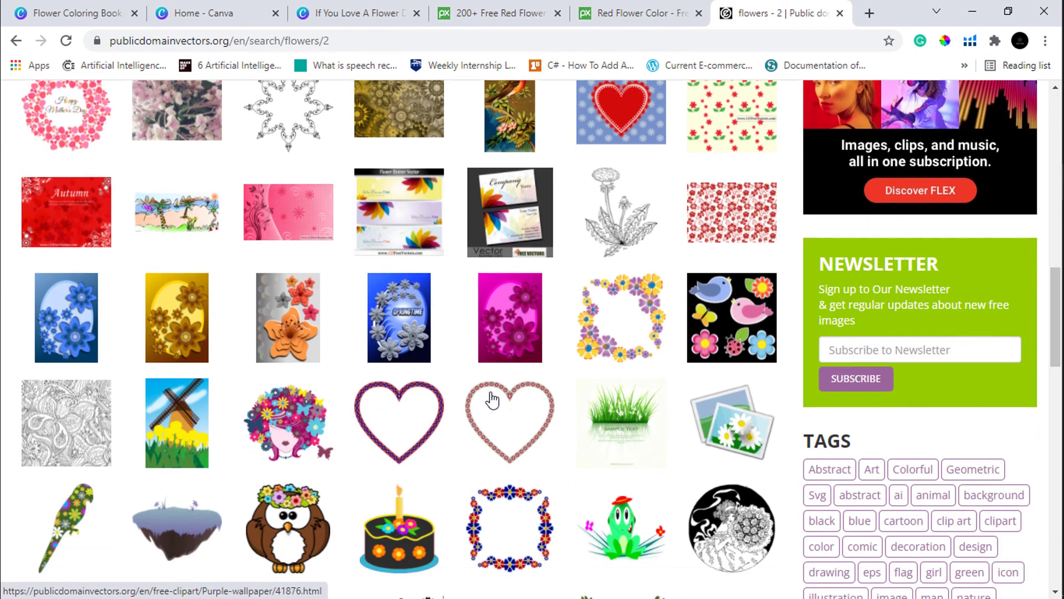
{"action": "scroll", "coordinate": [492, 398], "scroll_direction": "down", "scroll_amount": 5}
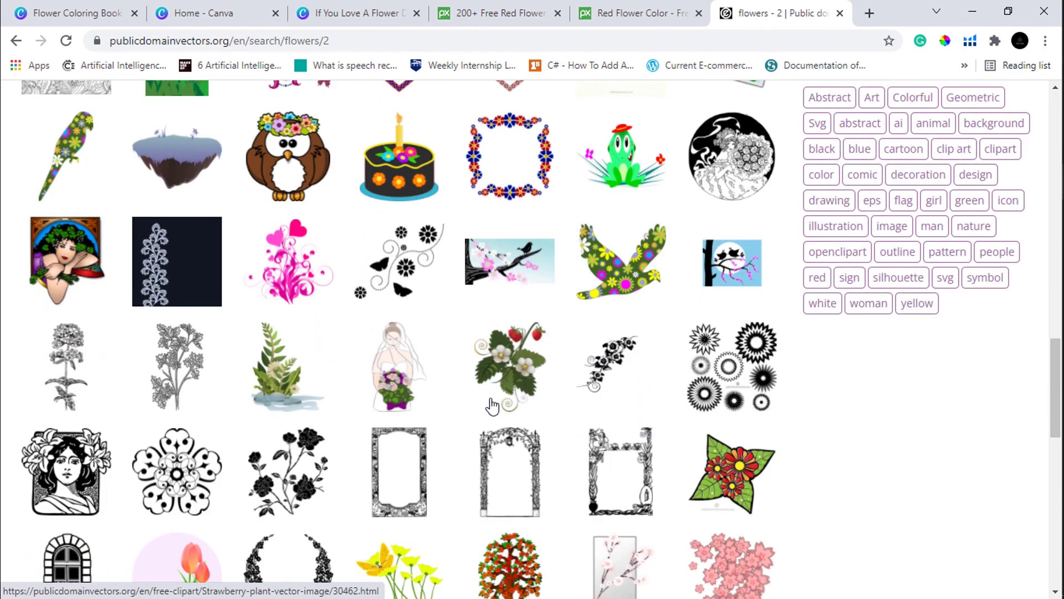
{"action": "scroll", "coordinate": [490, 504], "scroll_direction": "down", "scroll_amount": 5}
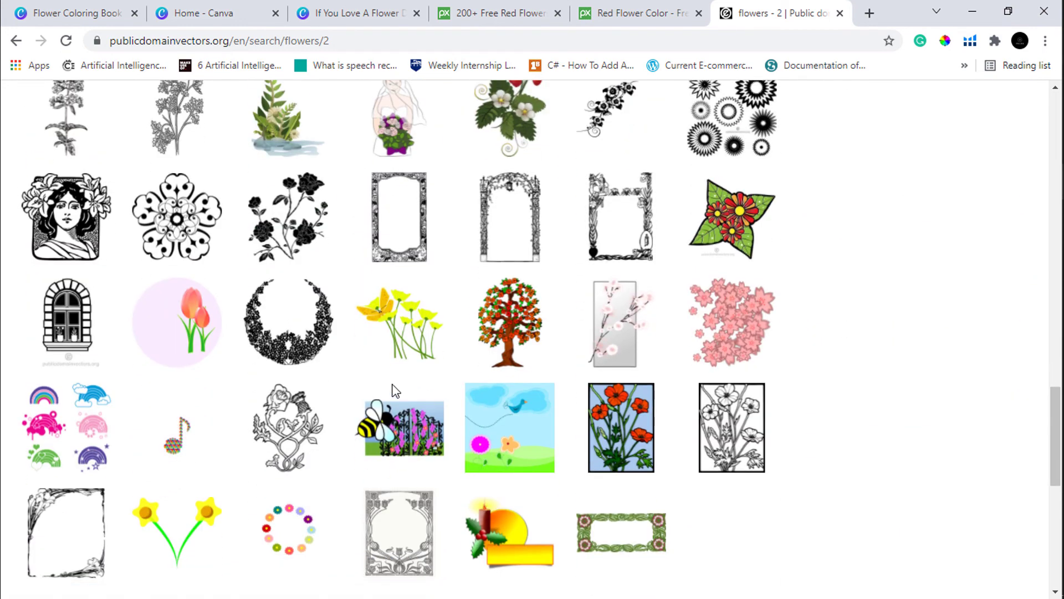
{"action": "scroll", "coordinate": [299, 430], "scroll_direction": "down", "scroll_amount": 2}
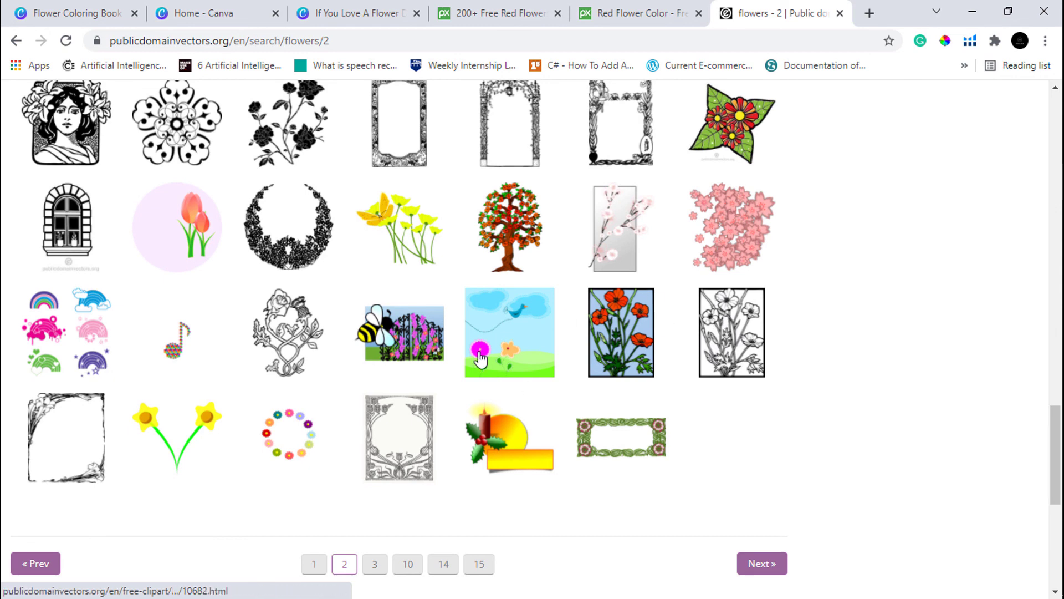
{"action": "scroll", "coordinate": [480, 359], "scroll_direction": "down", "scroll_amount": 1}
{"action": "scroll", "coordinate": [480, 359], "scroll_direction": "down", "scroll_amount": 2}
Open page 3 of the flower results, examine its vectors to the end and return to the upper rows
{"action": "left_click", "coordinate": [376, 458]}
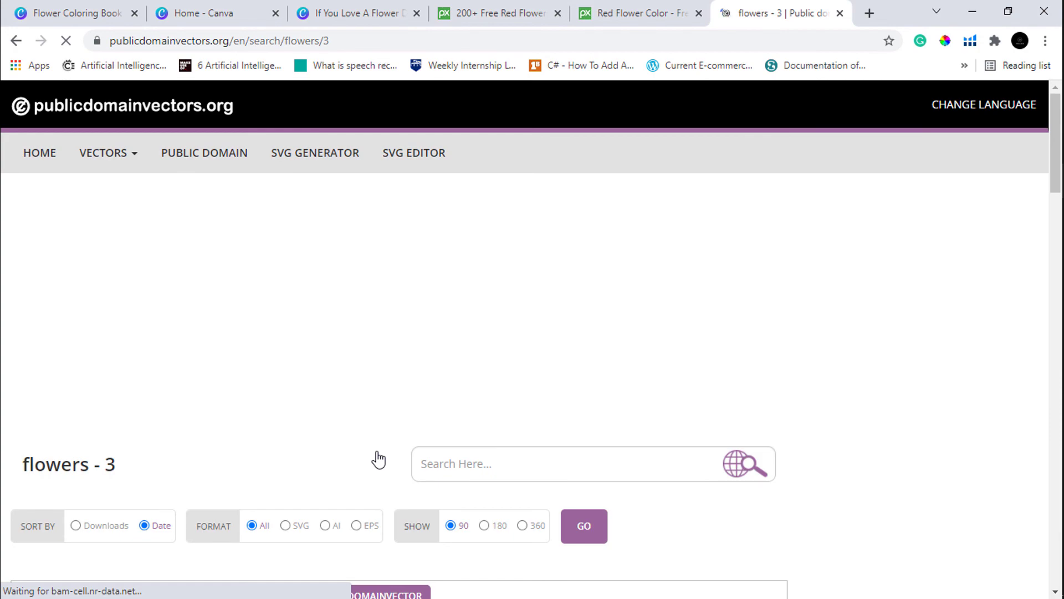
{"action": "scroll", "coordinate": [378, 459], "scroll_direction": "down", "scroll_amount": 10}
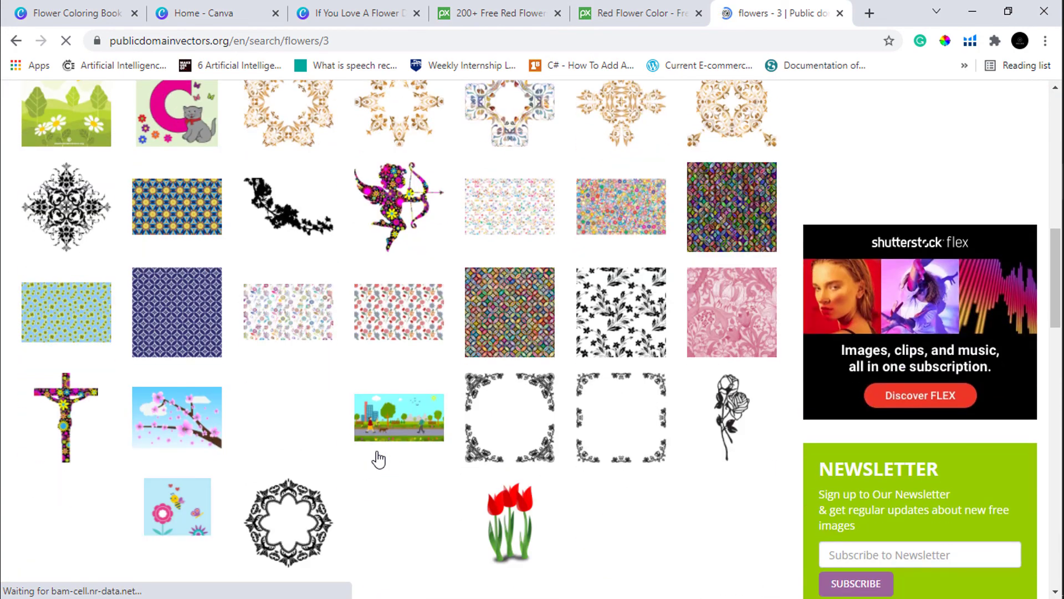
{"action": "scroll", "coordinate": [294, 455], "scroll_direction": "down", "scroll_amount": 3}
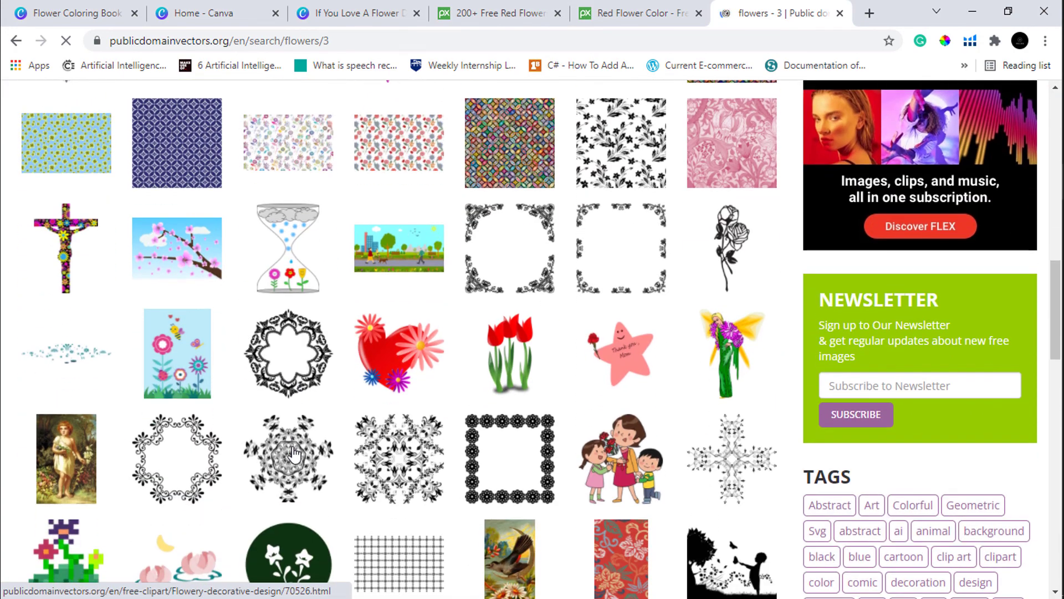
{"action": "scroll", "coordinate": [294, 455], "scroll_direction": "down", "scroll_amount": 3}
{"action": "scroll", "coordinate": [325, 394], "scroll_direction": "down", "scroll_amount": 3}
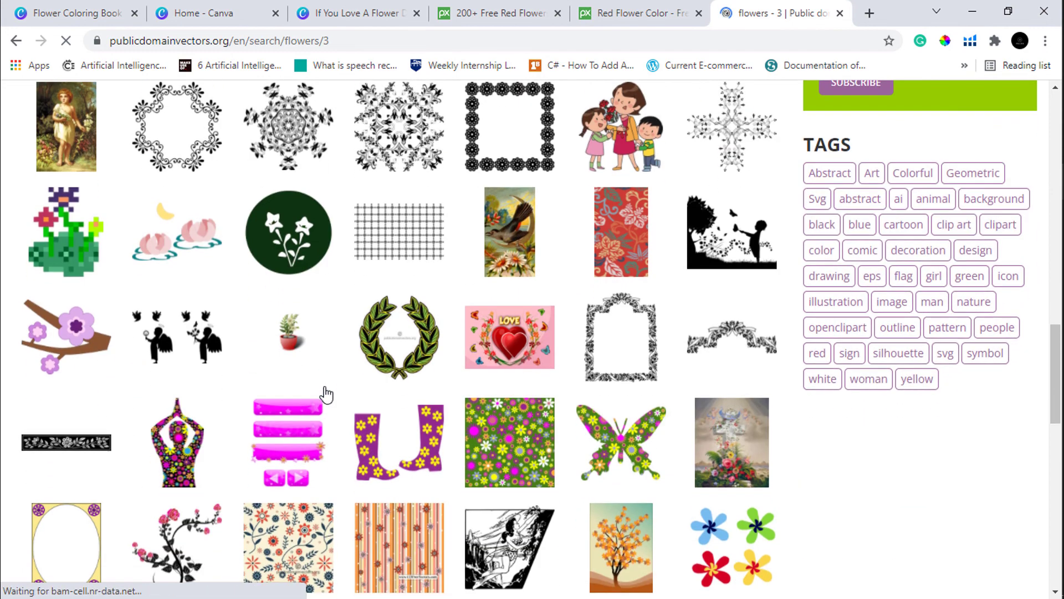
{"action": "scroll", "coordinate": [413, 386], "scroll_direction": "down", "scroll_amount": 7}
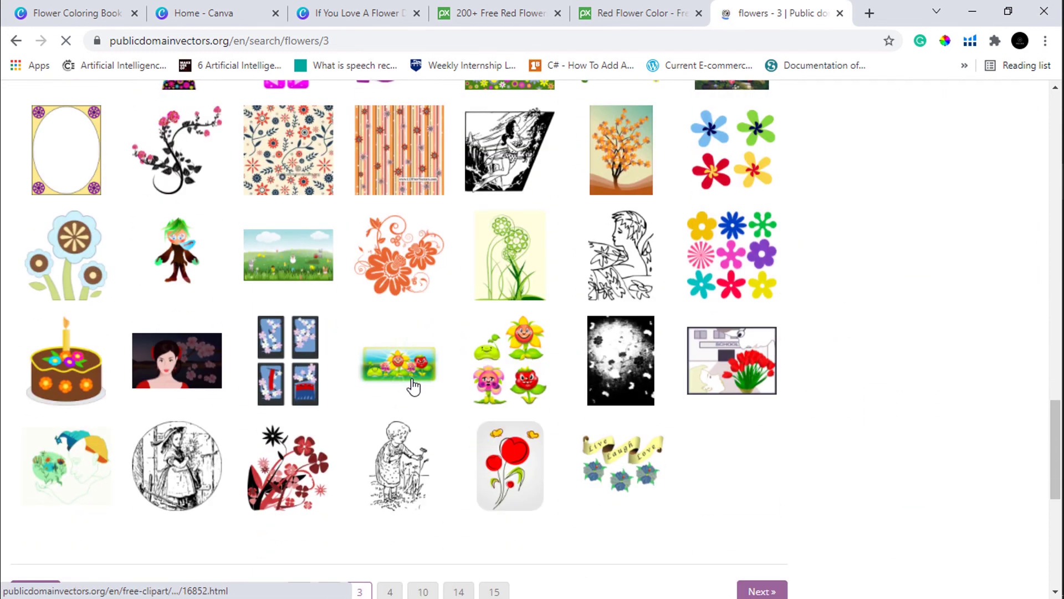
{"action": "scroll", "coordinate": [510, 371], "scroll_direction": "down", "scroll_amount": 3}
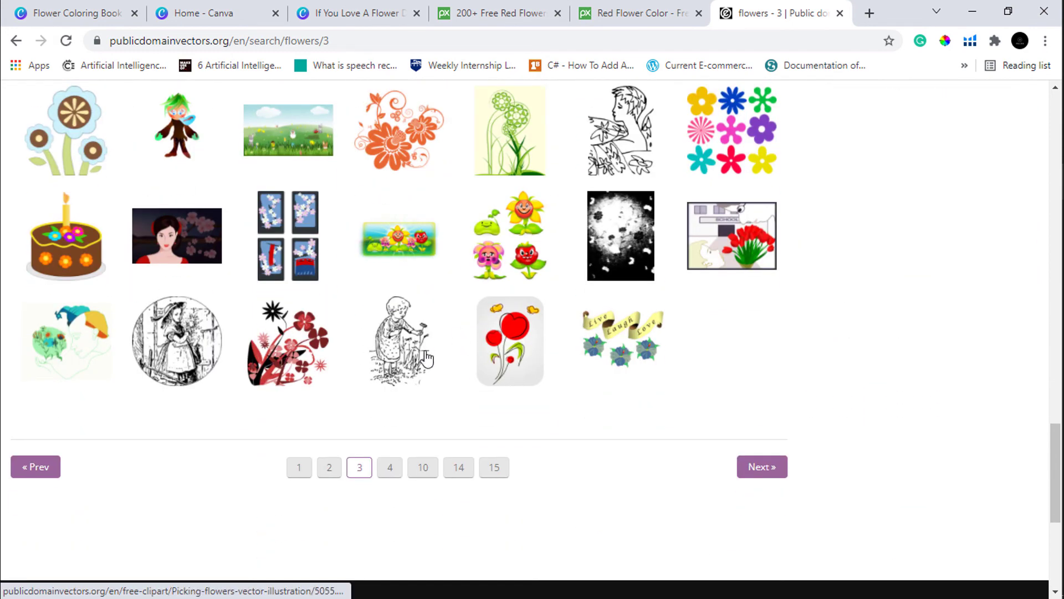
{"action": "scroll", "coordinate": [426, 359], "scroll_direction": "up", "scroll_amount": 15}
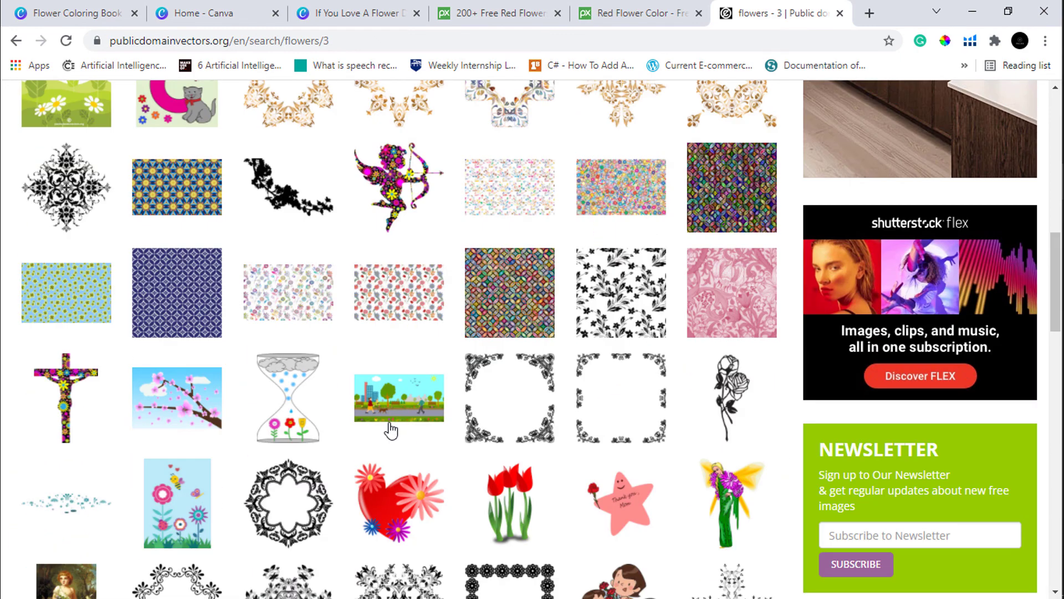